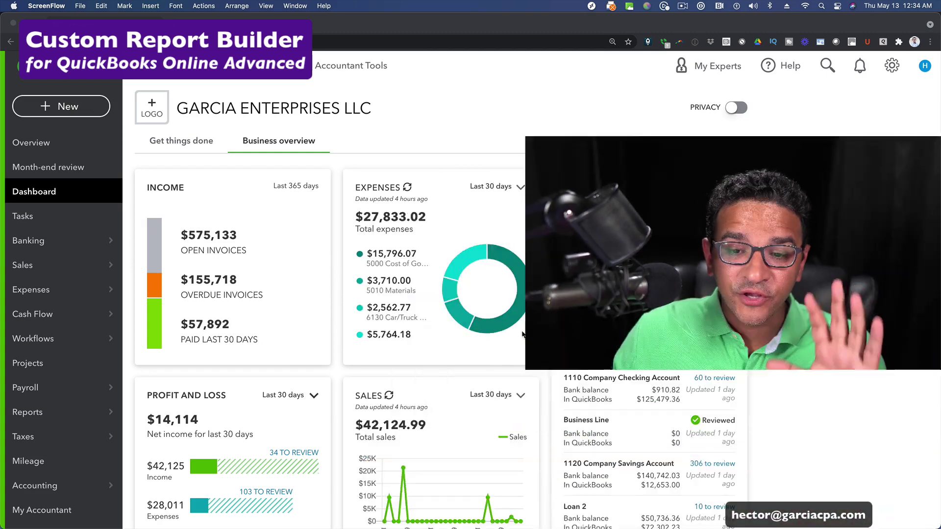
# Go to the Reports page and scroll to the Custom report builder's Invoice and Expense reports.
pyautogui.click(57, 393)
pyautogui.moveTo(15, 412)
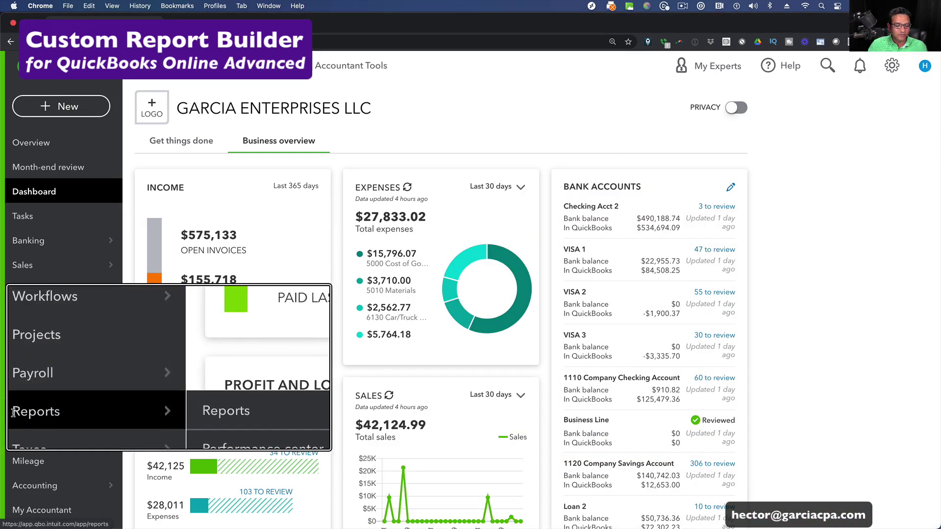
pyautogui.click(149, 414)
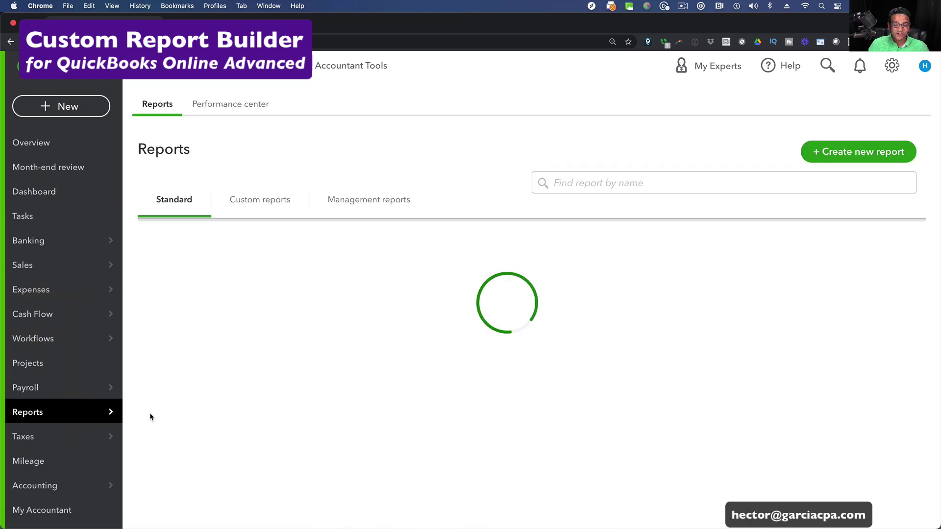
pyautogui.scroll(-2, 274, 380)
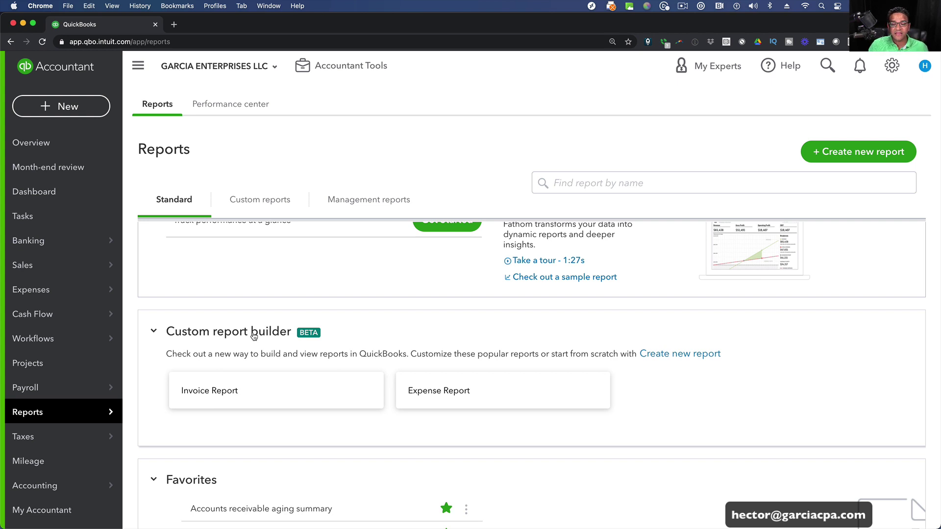
pyautogui.click(894, 65)
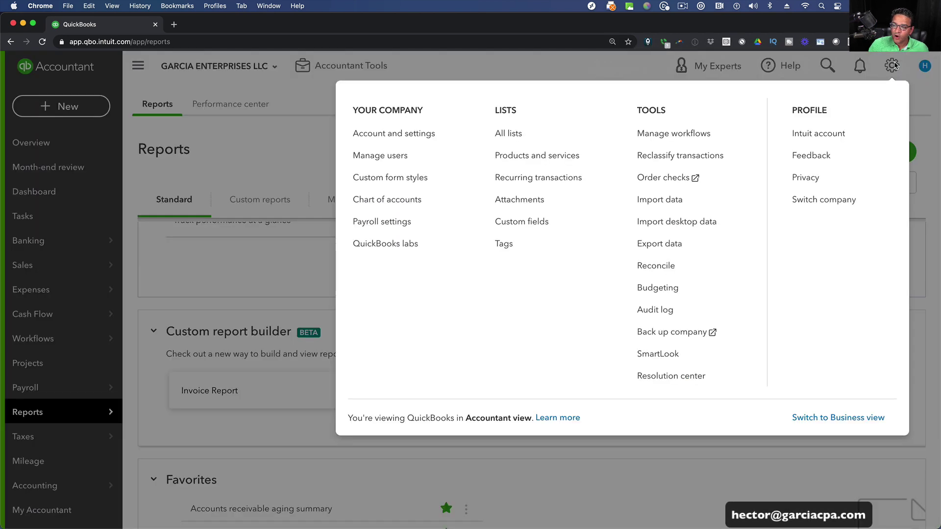
pyautogui.click(395, 132)
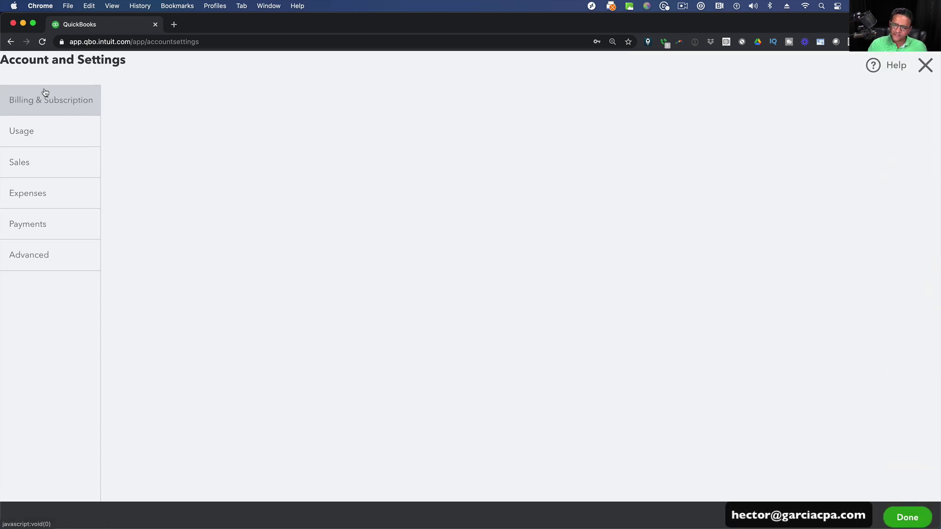
pyautogui.click(44, 135)
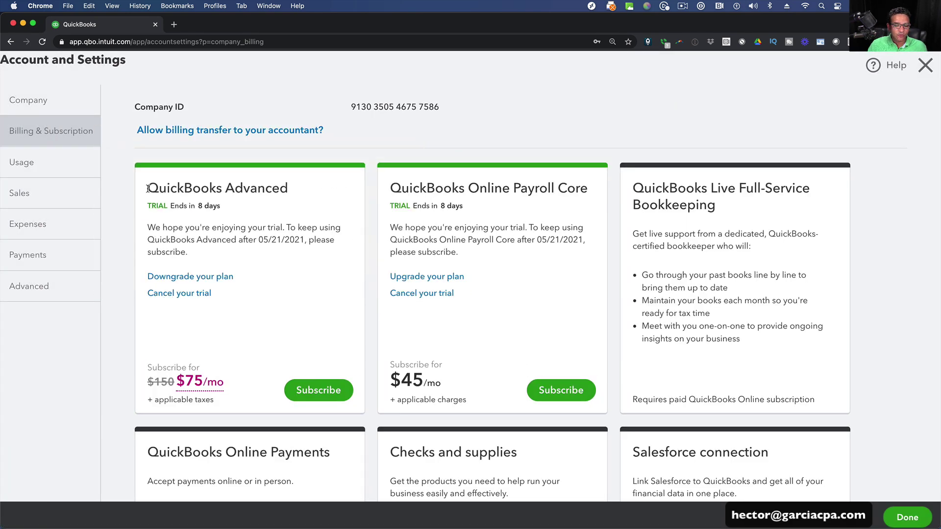
pyautogui.moveTo(148, 189); pyautogui.dragTo(287, 188)
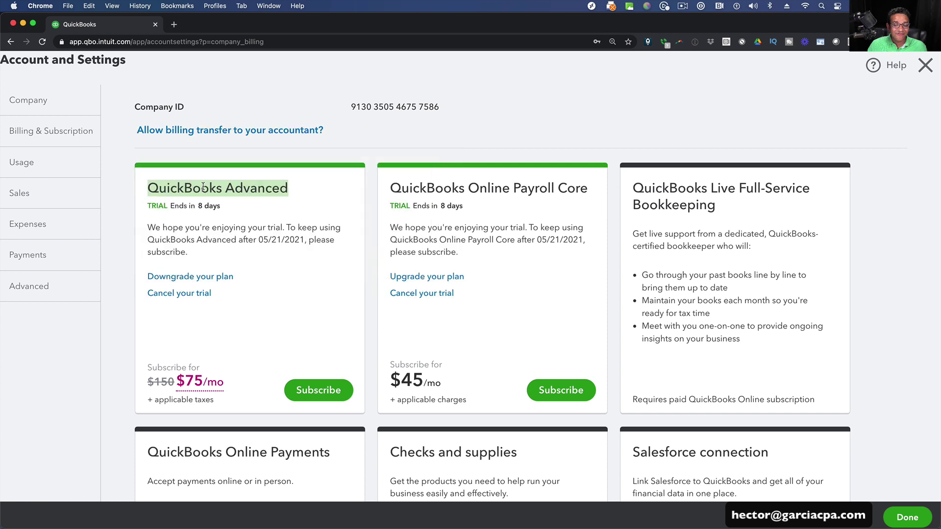
pyautogui.click(299, 206)
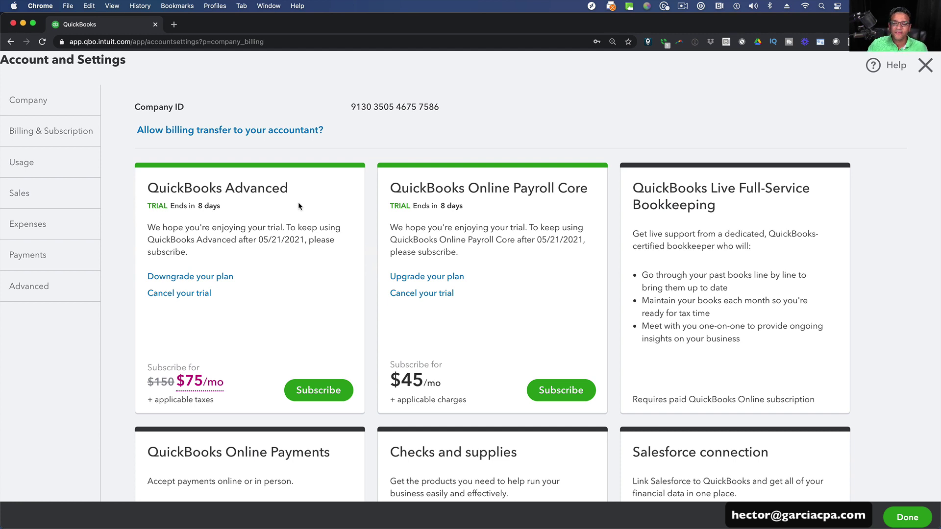
pyautogui.scroll(-4, 162, 372)
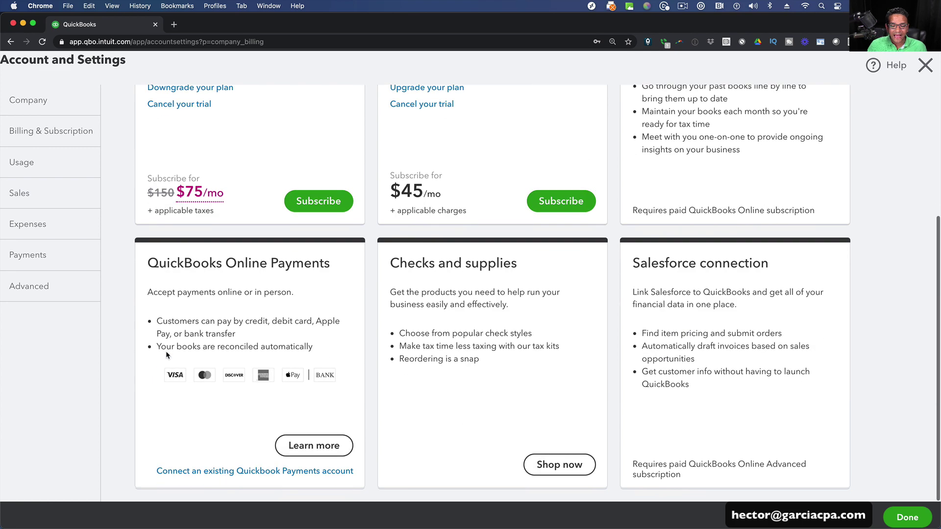
pyautogui.scroll(4, 166, 351)
pyautogui.moveTo(176, 381)
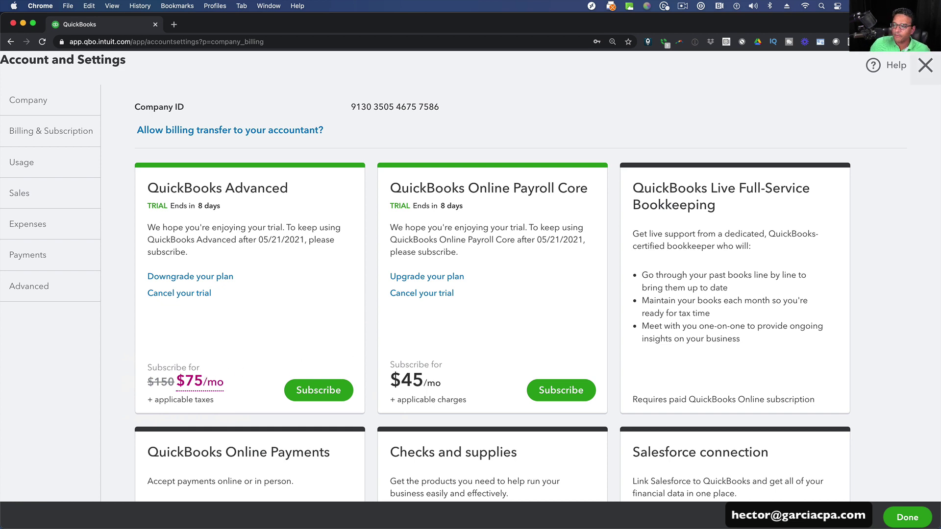
pyautogui.click(925, 66)
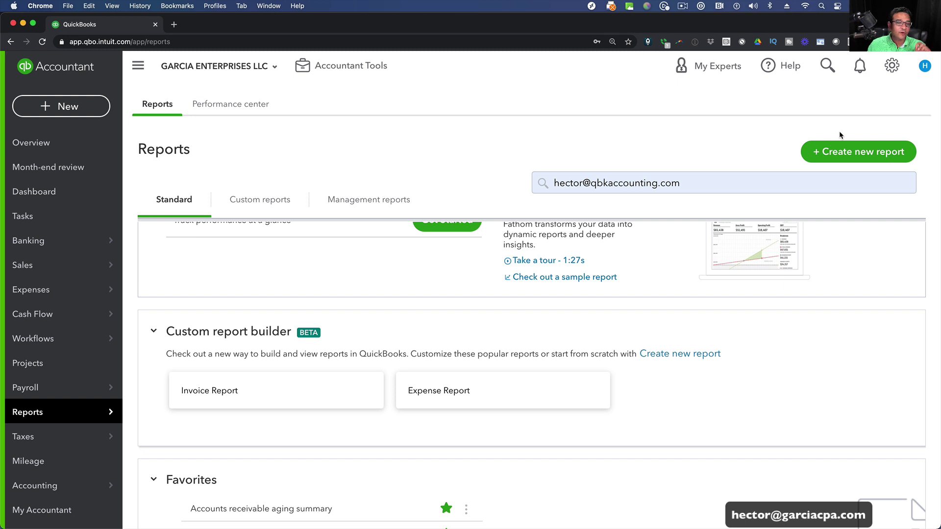
# Create a new blank report from the Custom report builder section.
pyautogui.scroll(-1, 279, 332)
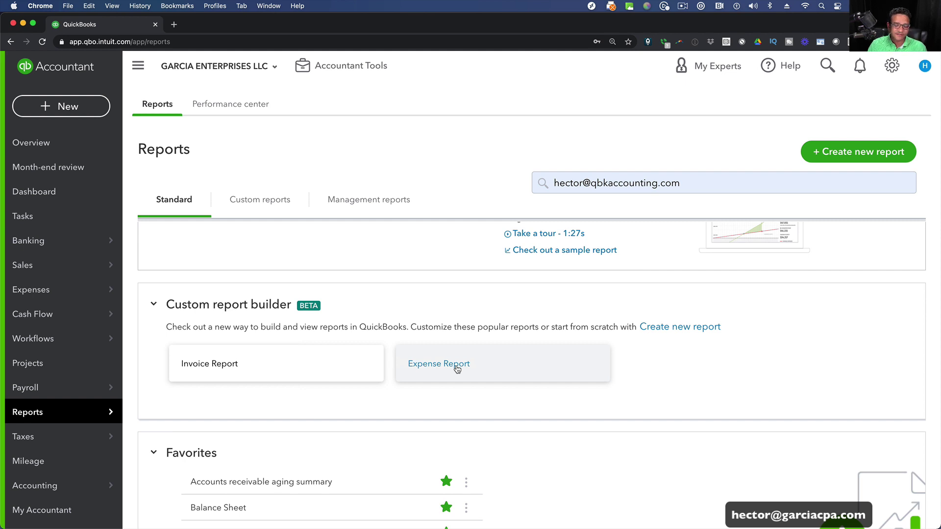
pyautogui.click(681, 327)
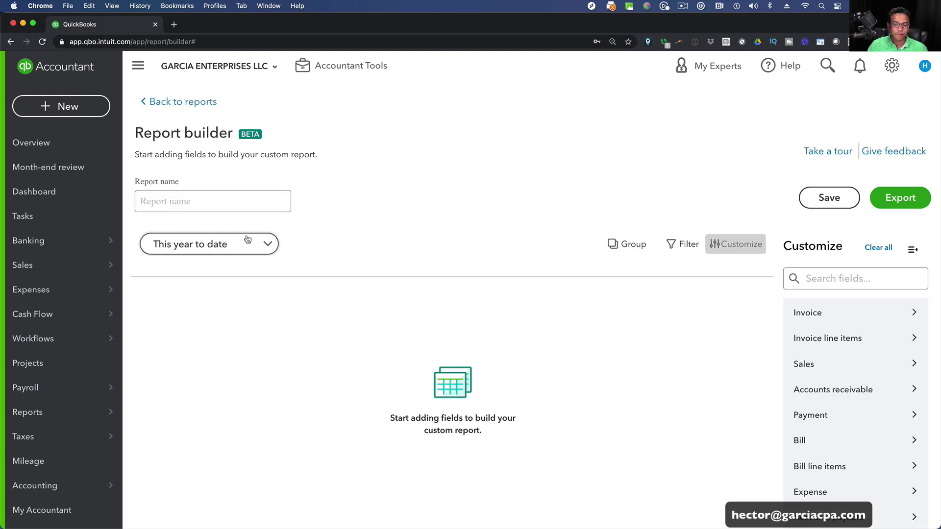
# Name the report 'Open Items in Invoices', leaving the date range unchanged.
pyautogui.click(206, 200)
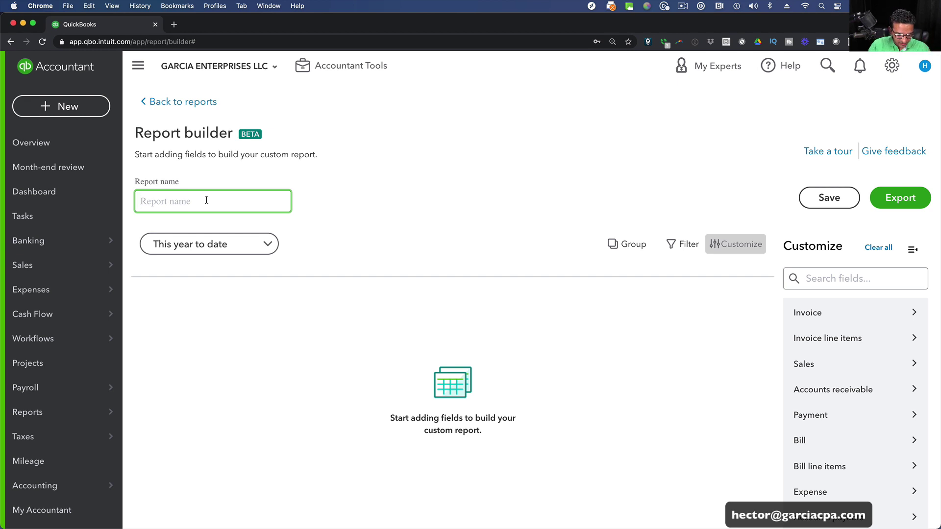
pyautogui.write('Open Items')
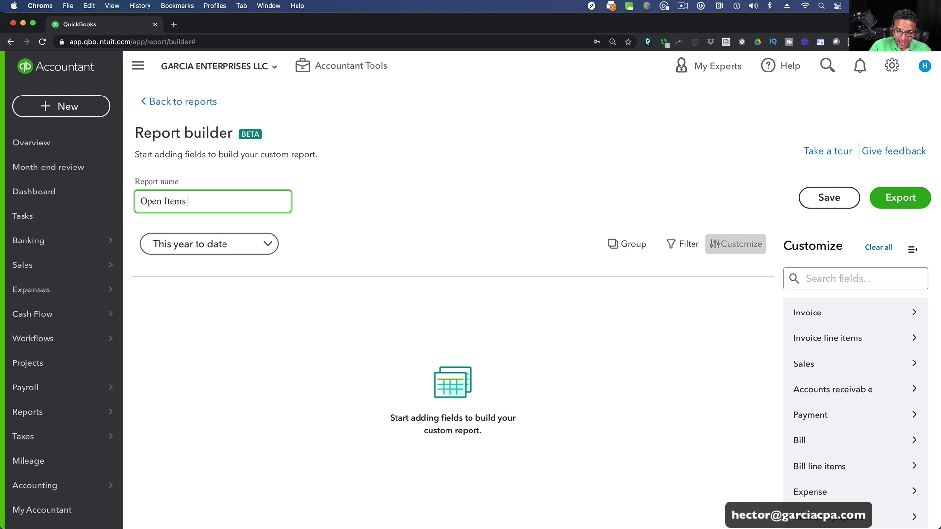
pyautogui.write(' in Invoices')
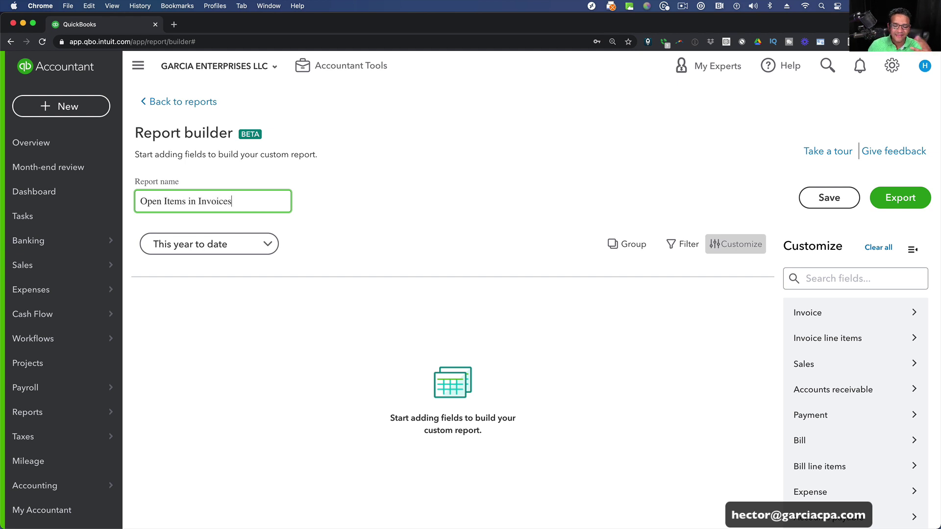
pyautogui.click(191, 247)
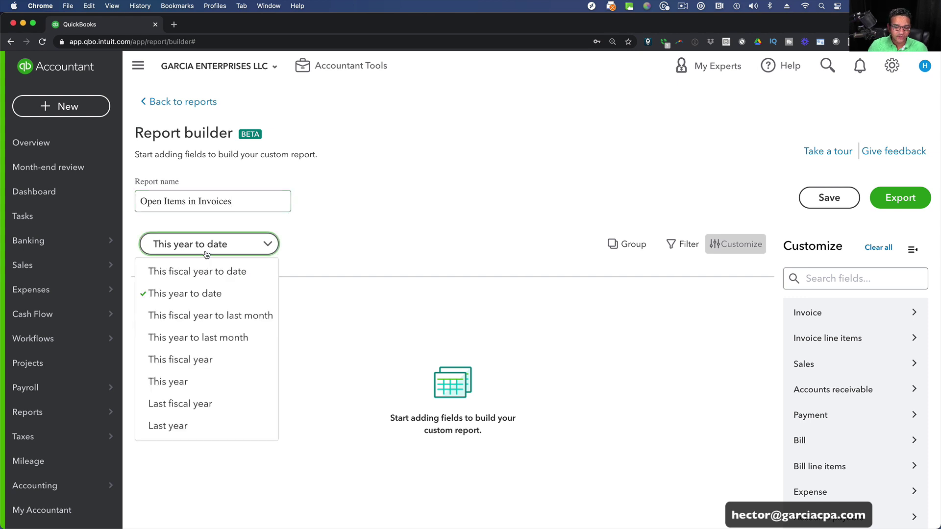
pyautogui.click(184, 295)
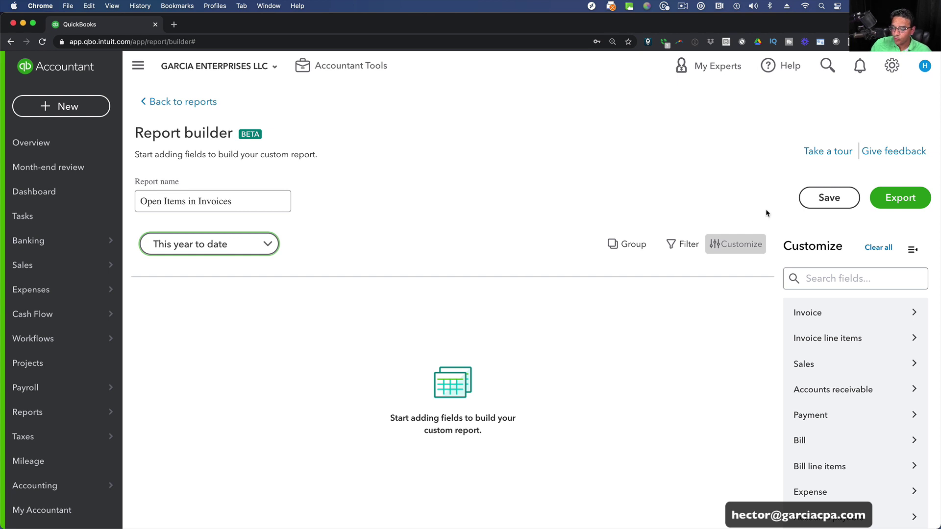
# Reopen the Customize panel and expand the Invoice category to list its fields.
pyautogui.click(818, 315)
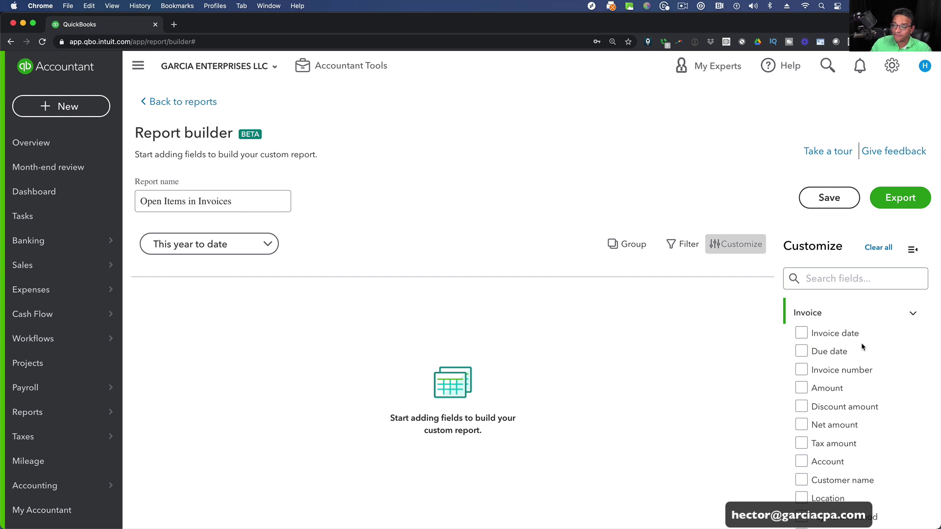
pyautogui.click(913, 250)
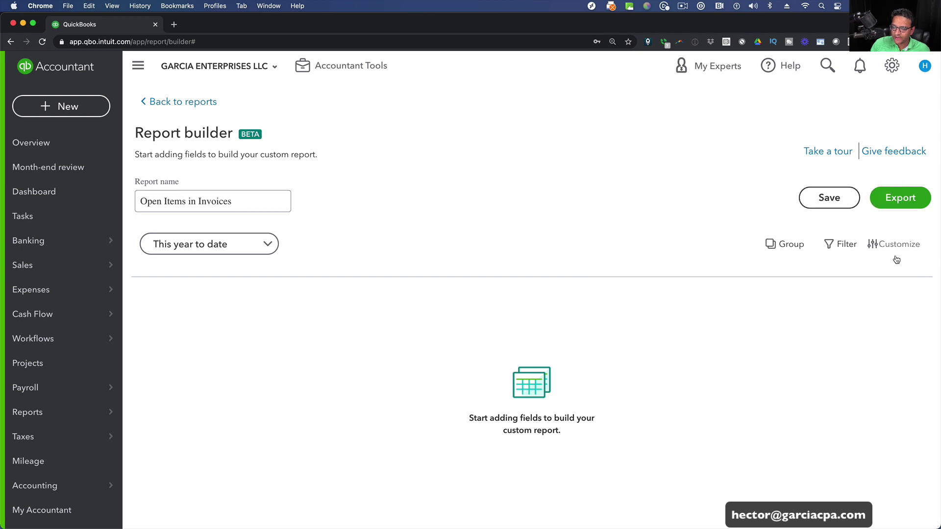
pyautogui.click(893, 249)
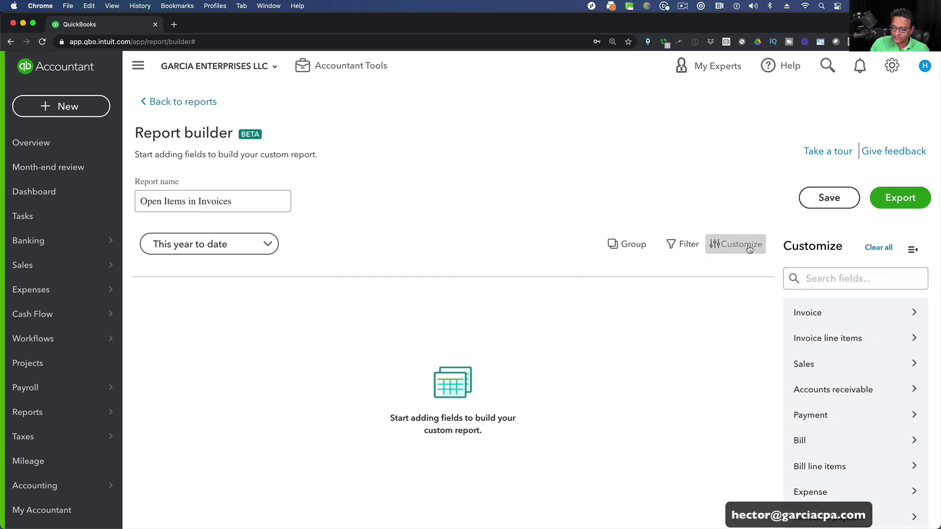
pyautogui.click(752, 247)
pyautogui.click(876, 247)
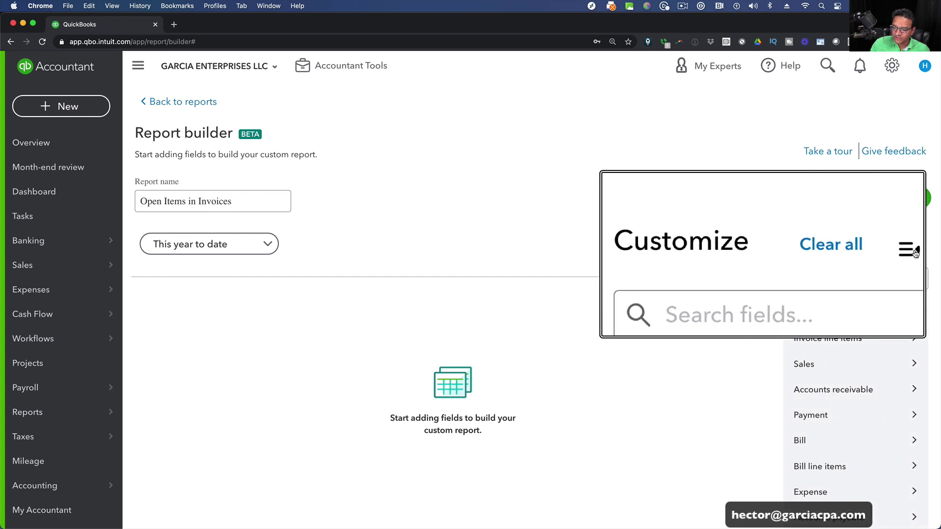
pyautogui.click(914, 249)
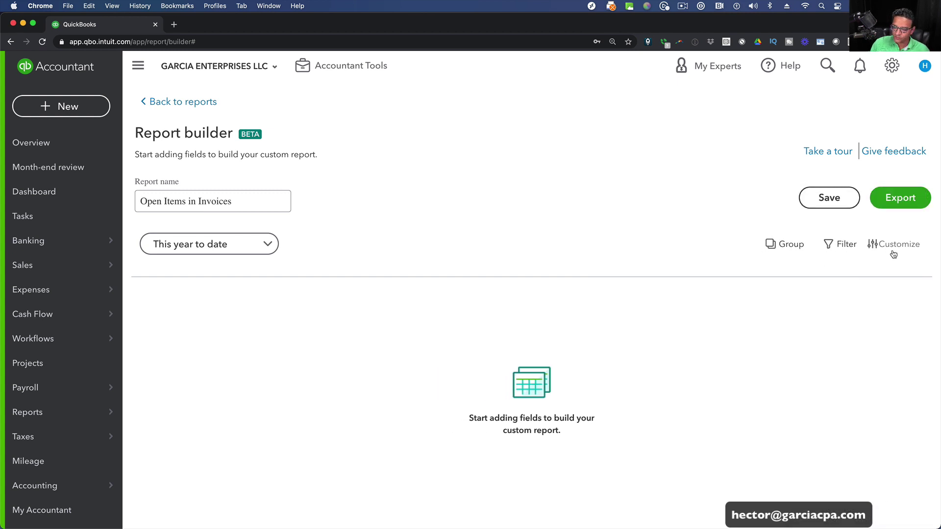
pyautogui.click(901, 248)
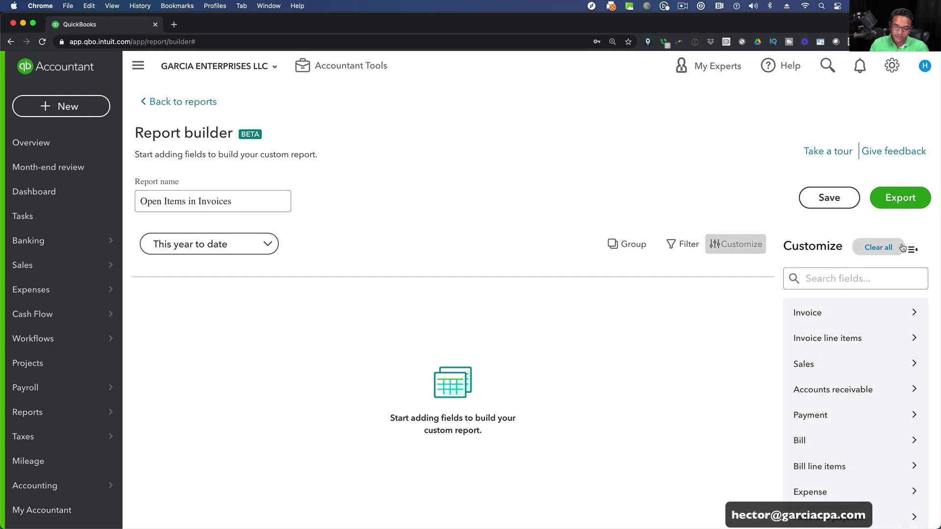
pyautogui.click(828, 314)
pyautogui.scroll(-1, 883, 308)
pyautogui.scroll(1, 882, 308)
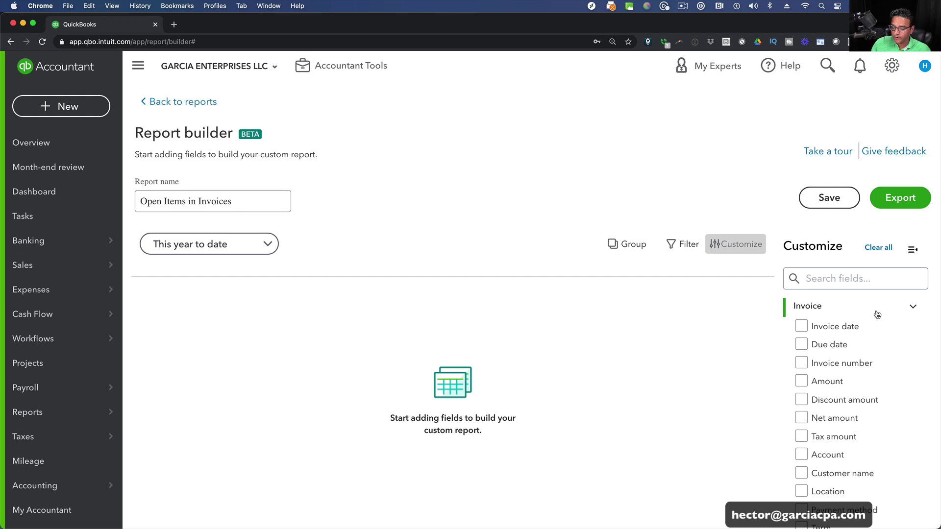
# Add the Invoice date, Customer name and Invoice number columns to the report.
pyautogui.click(802, 327)
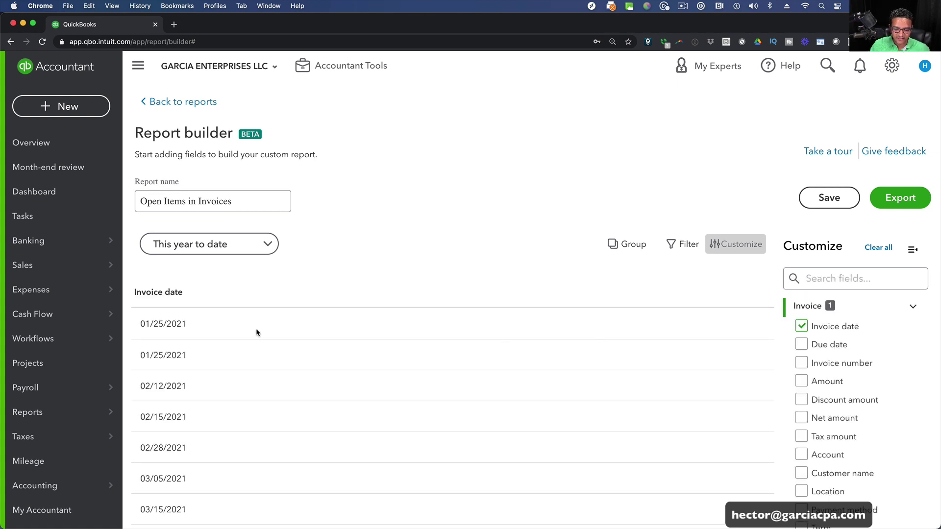
pyautogui.scroll(-5, 256, 329)
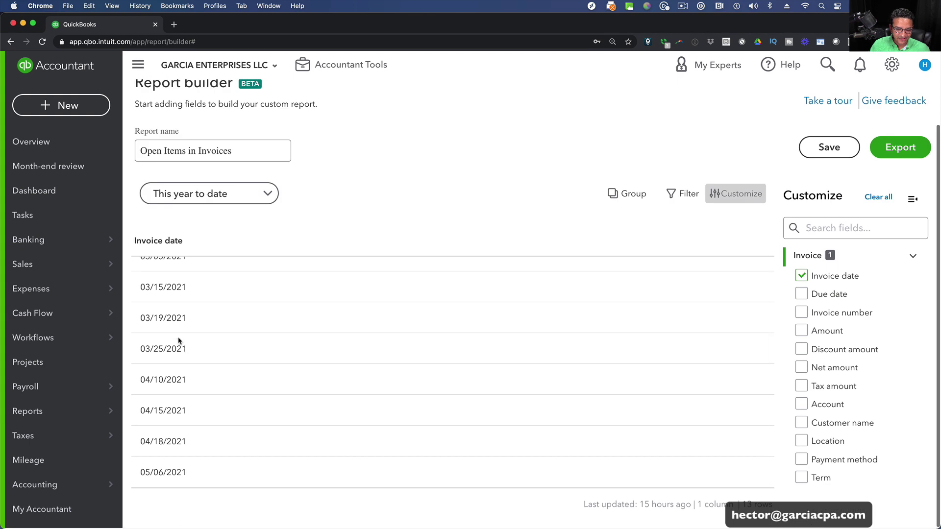
pyautogui.scroll(5, 180, 335)
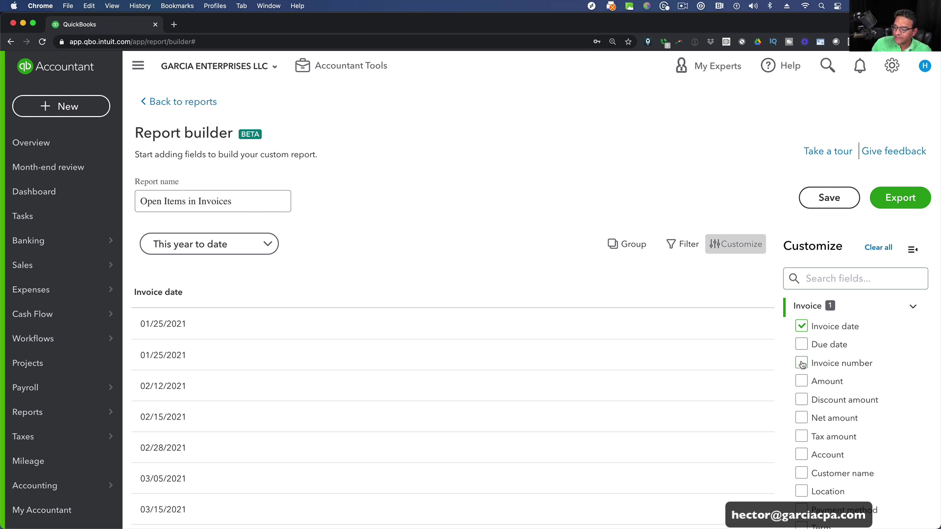
pyautogui.scroll(-4, 806, 387)
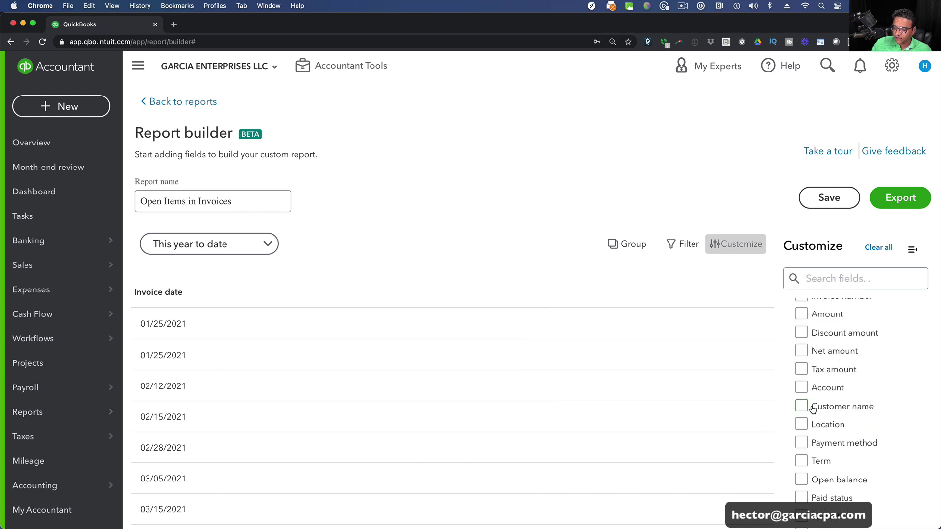
pyautogui.click(811, 411)
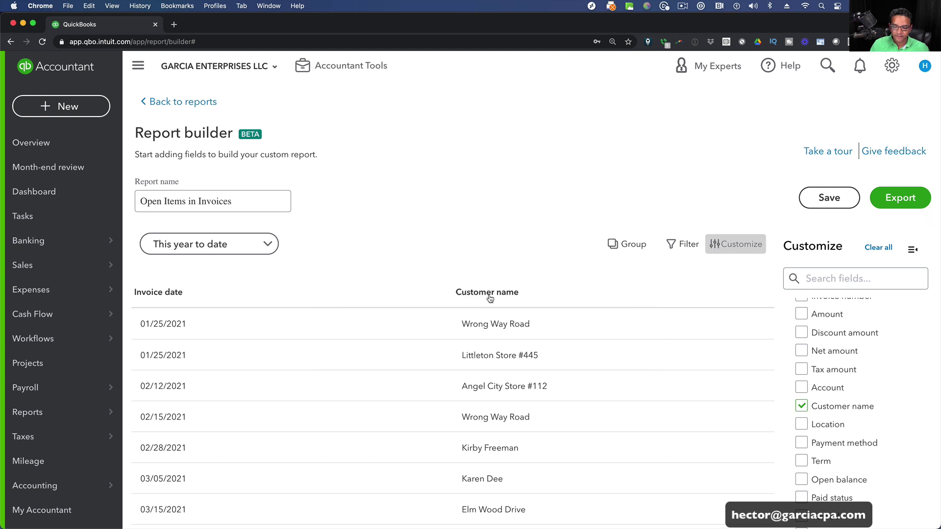
pyautogui.scroll(1, 820, 345)
pyautogui.scroll(2, 819, 346)
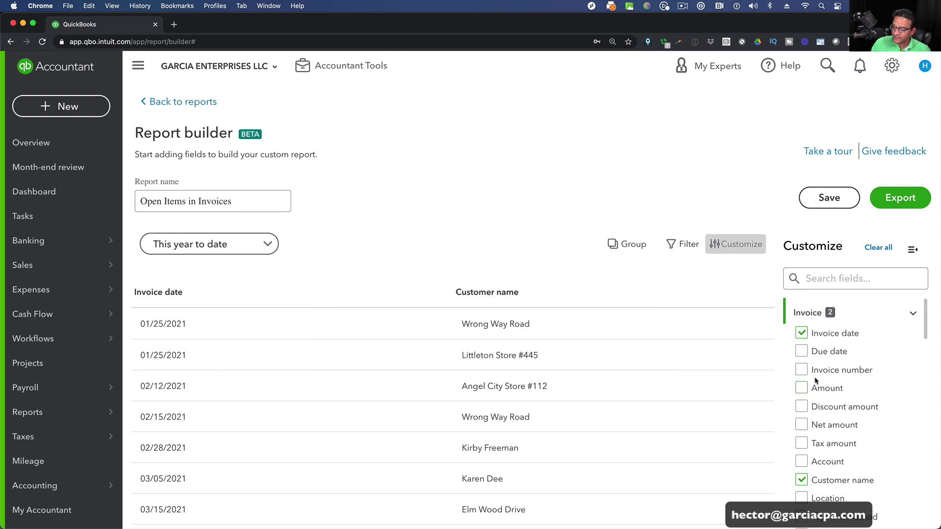
pyautogui.click(804, 372)
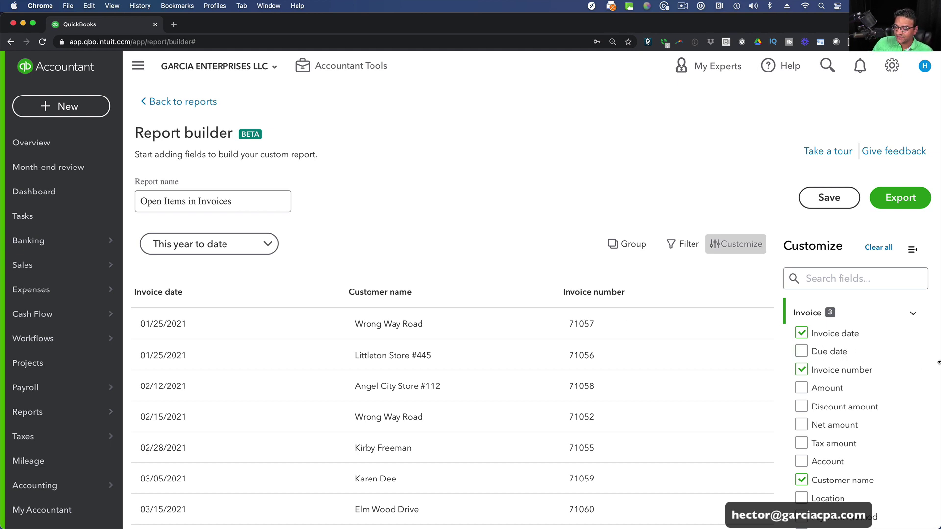
# Add the invoice Amount column and collapse the Invoice field group.
pyautogui.scroll(-5, 880, 374)
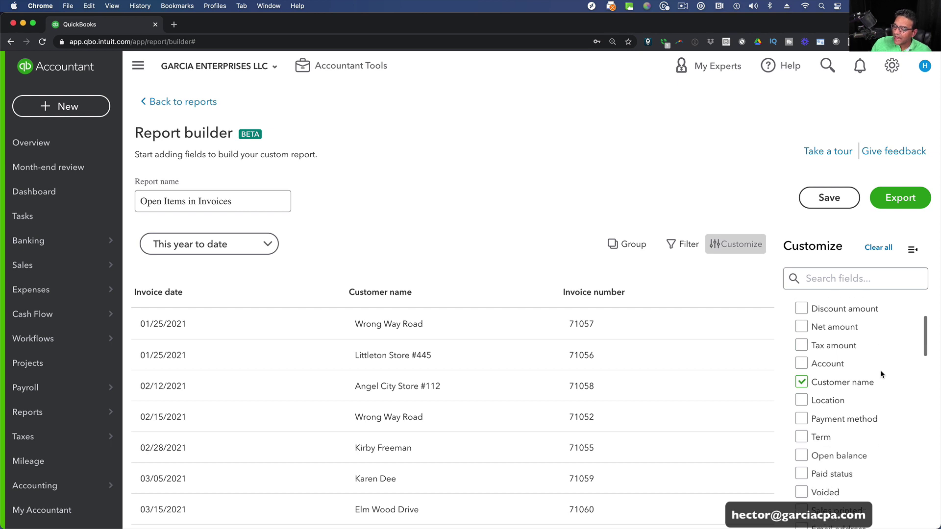
pyautogui.scroll(2, 880, 370)
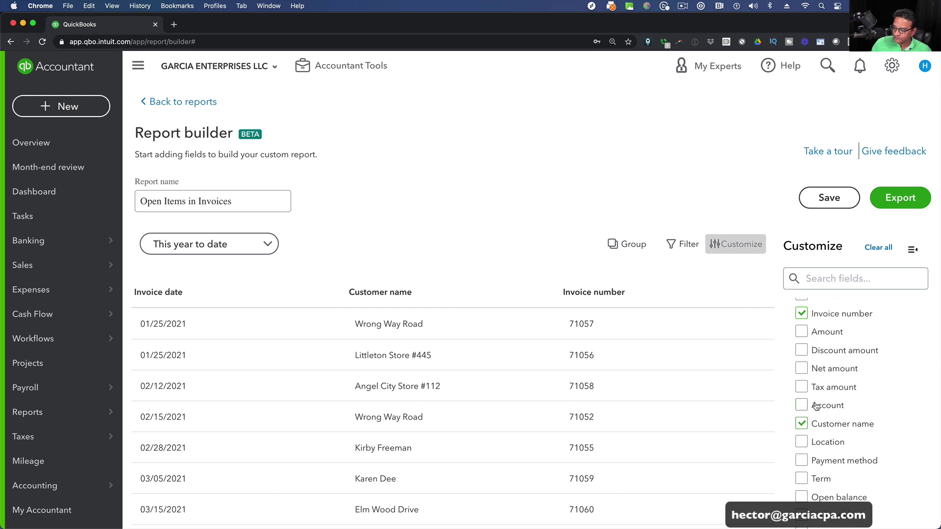
pyautogui.scroll(-2, 842, 401)
pyautogui.scroll(-6, 843, 401)
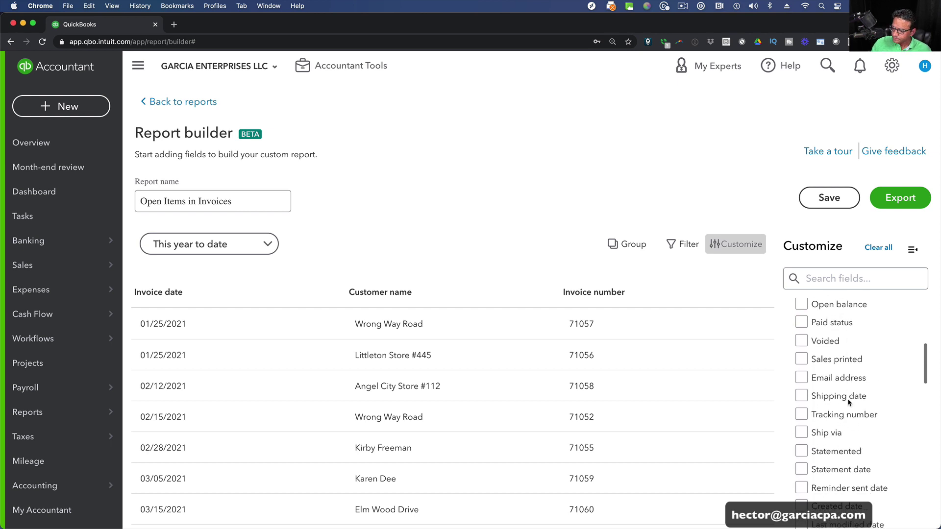
pyautogui.scroll(6, 847, 402)
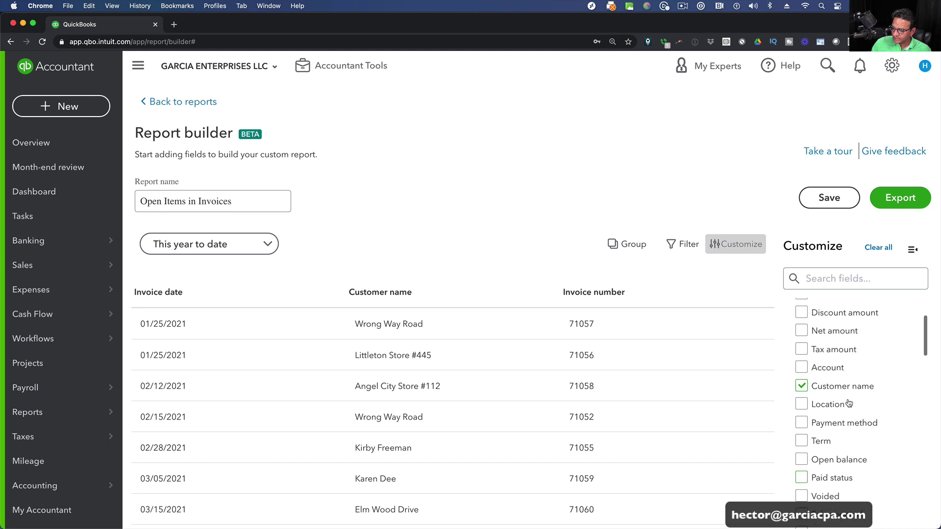
pyautogui.scroll(3, 848, 402)
pyautogui.click(827, 340)
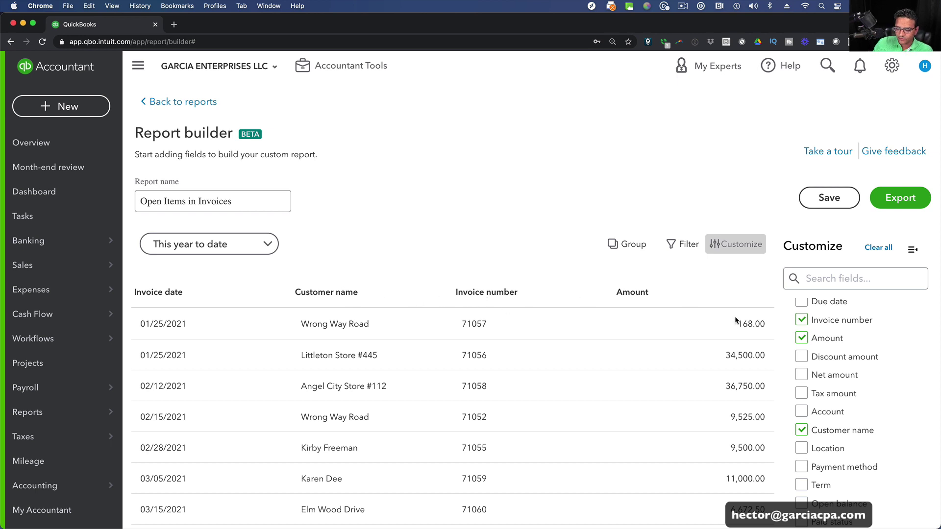
pyautogui.scroll(2, 864, 348)
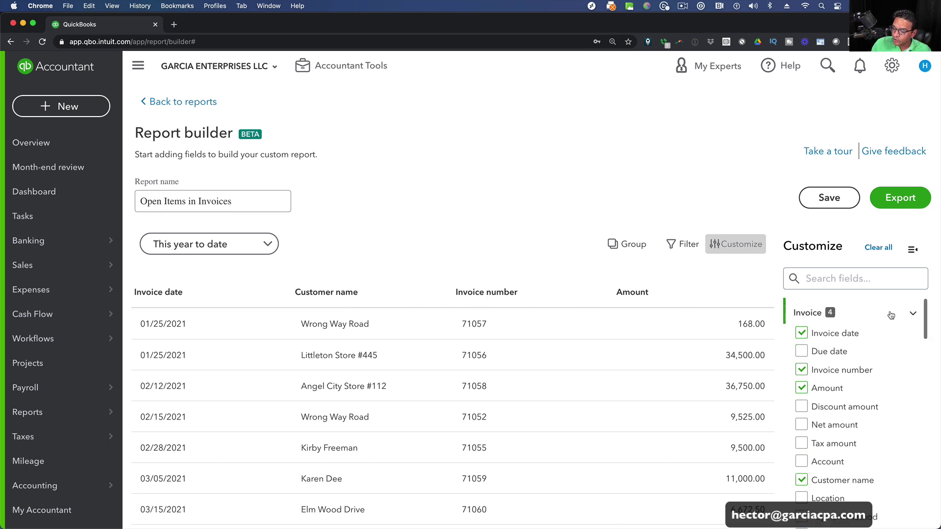
pyautogui.click(912, 315)
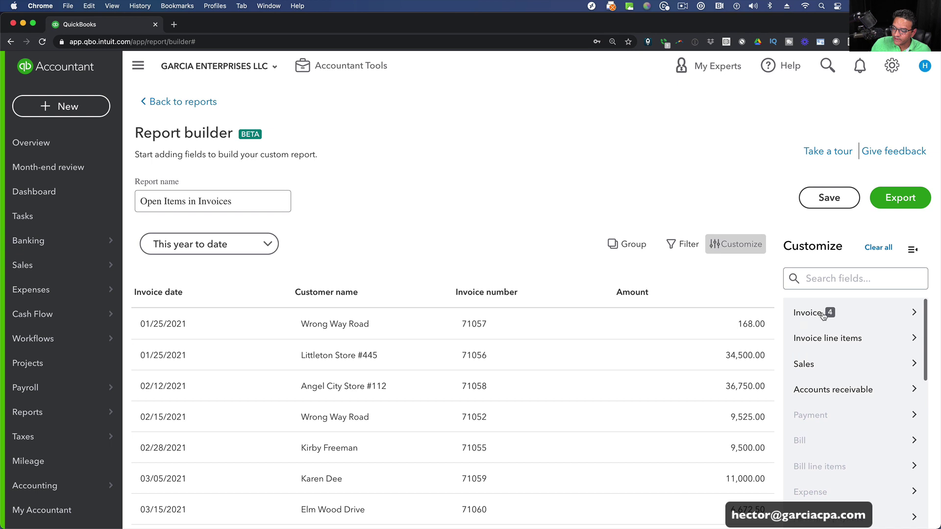
# Add the Product/Service column from Invoice line items, giving one row per line item.
pyautogui.click(830, 343)
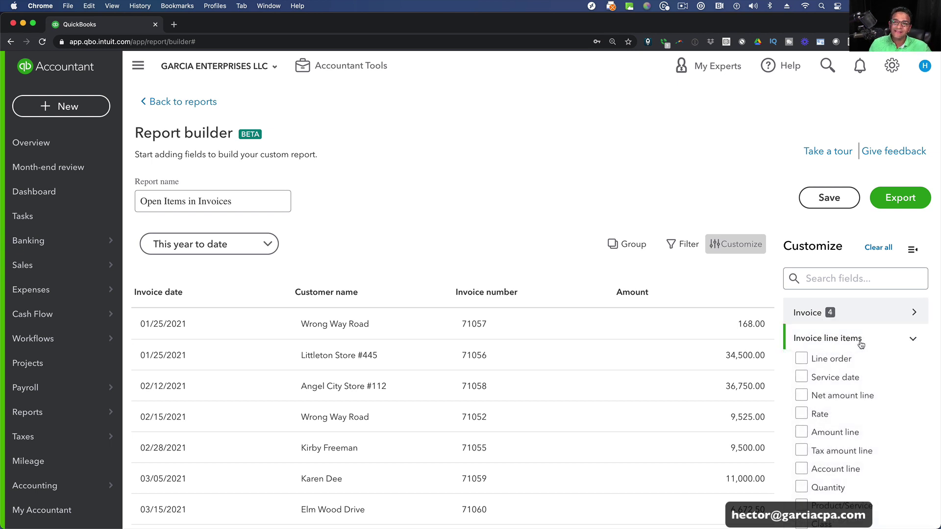
pyautogui.scroll(-5, 851, 389)
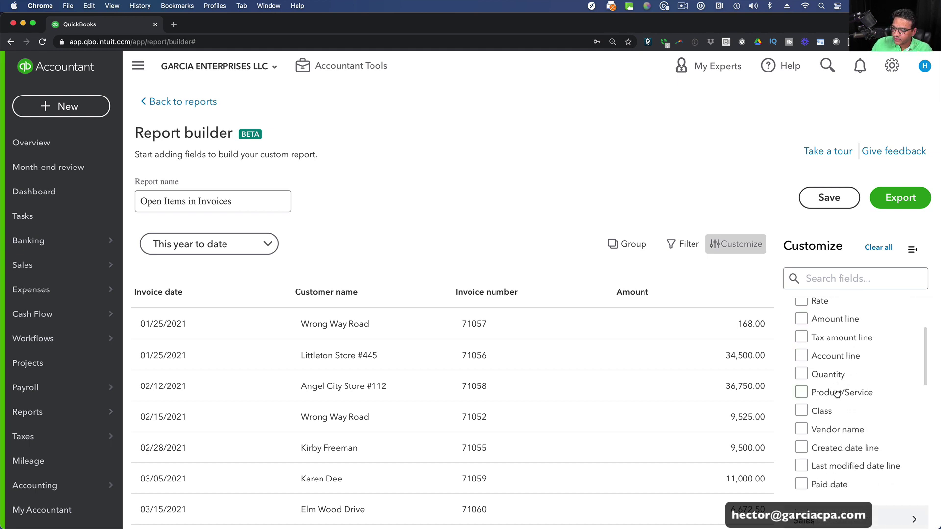
pyautogui.click(806, 395)
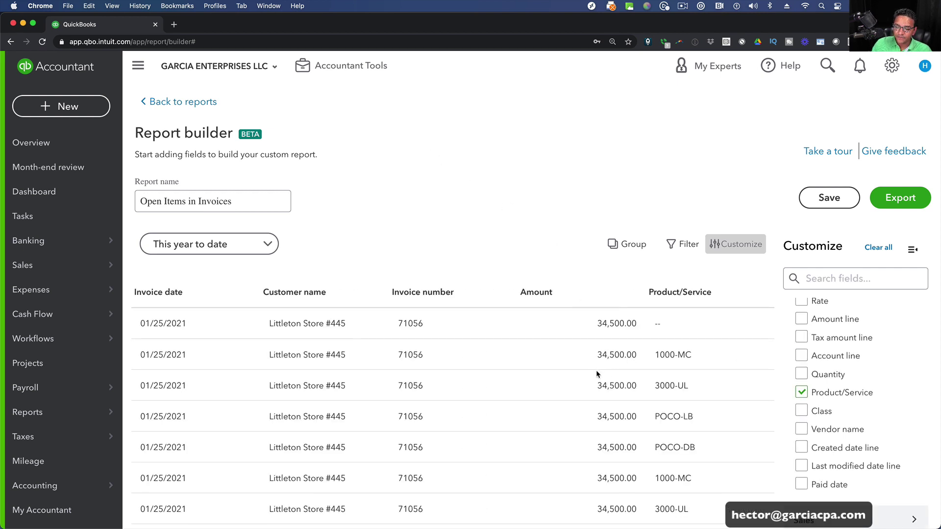
pyautogui.scroll(-1, 597, 374)
pyautogui.scroll(1, 602, 378)
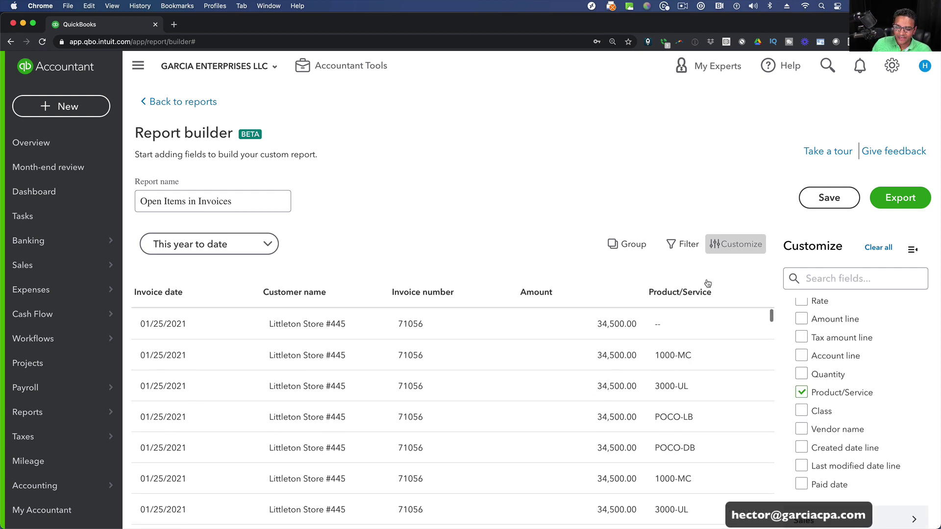
pyautogui.scroll(-1, 688, 366)
pyautogui.scroll(1, 687, 380)
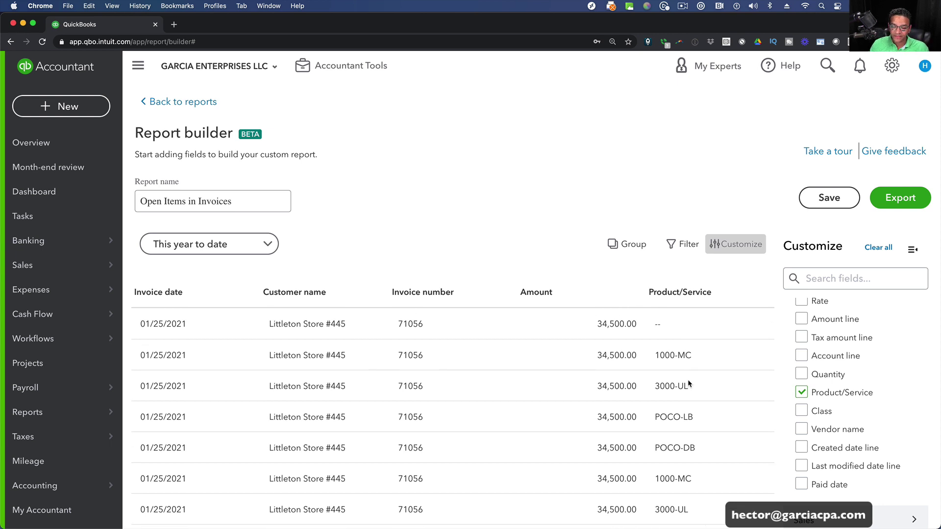
# Copy invoice number 71056 from the report and search the company for it.
pyautogui.rightClick(411, 355)
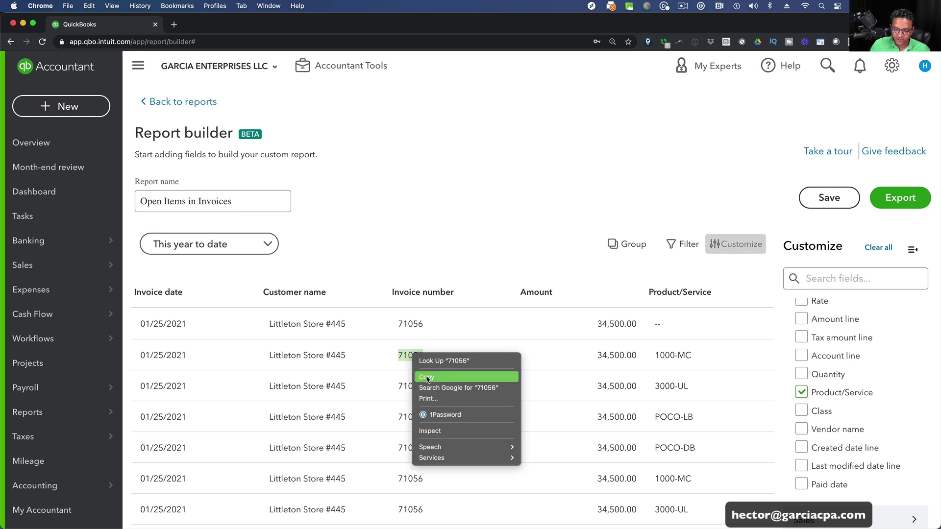
pyautogui.click(426, 377)
pyautogui.click(828, 67)
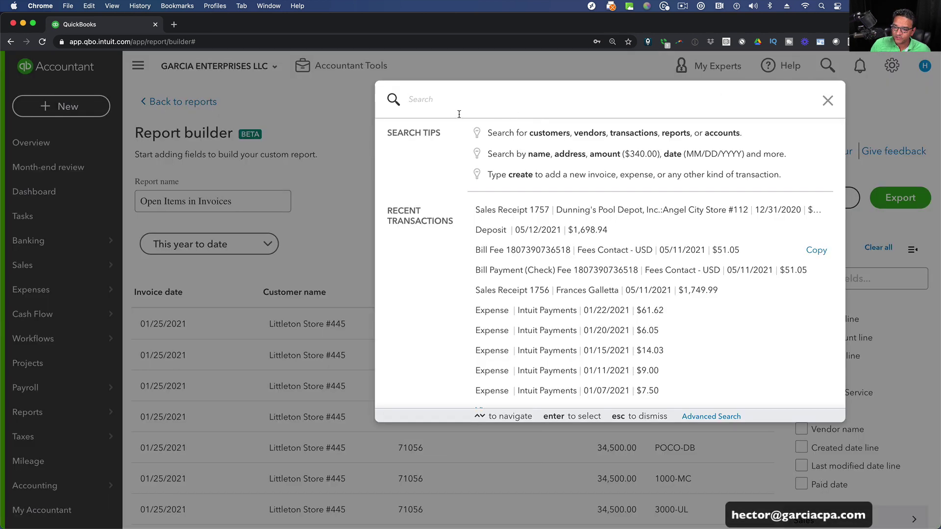
pyautogui.rightClick(432, 101)
pyautogui.click(455, 171)
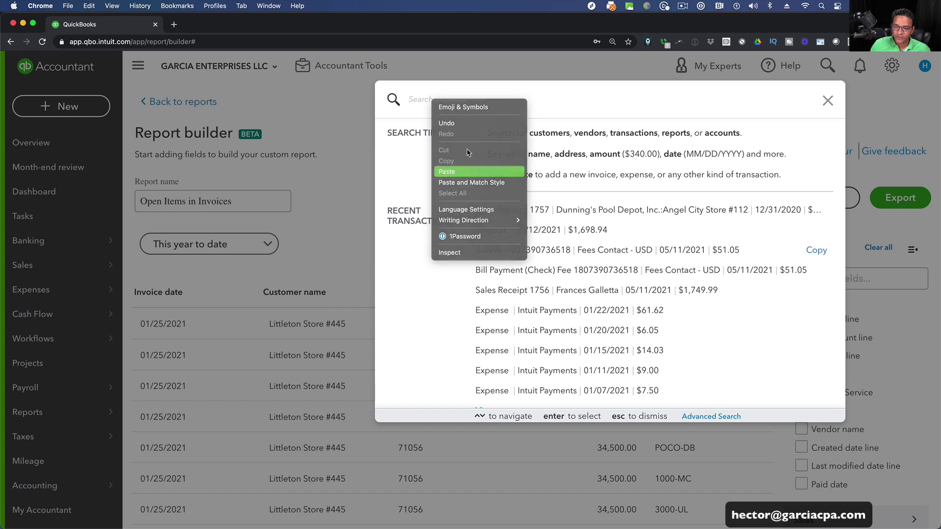
pyautogui.press('super+v')
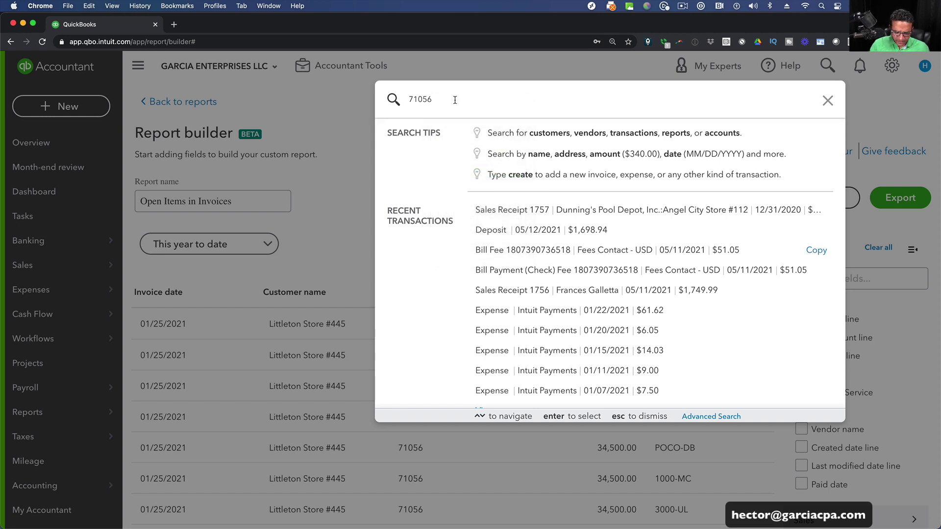
pyautogui.write('6')
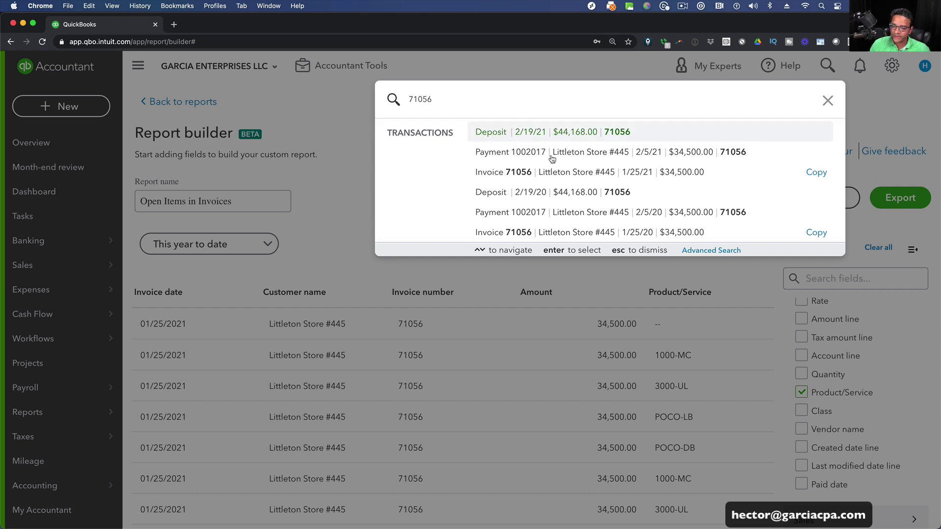
# Review invoice 71056's four line items totalling $34,500.00, then close it to return to the report.
pyautogui.click(510, 173)
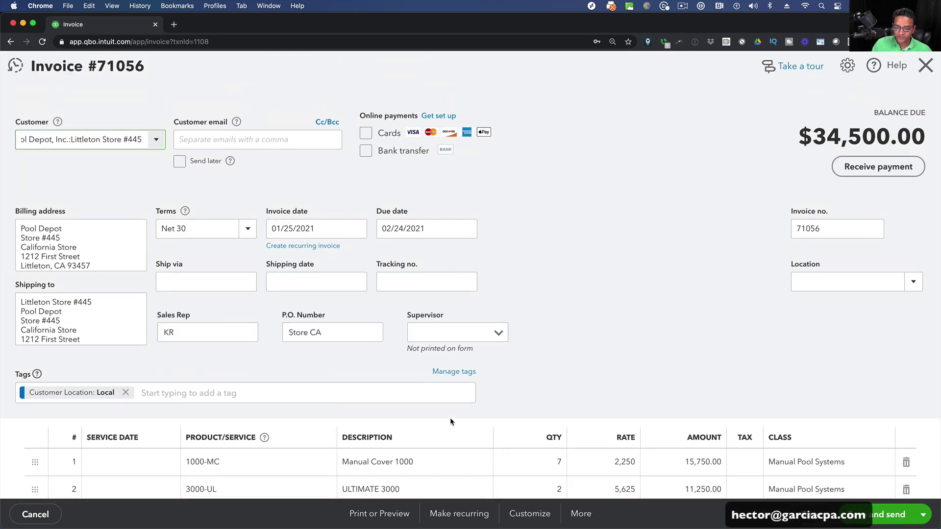
pyautogui.scroll(-3, 257, 454)
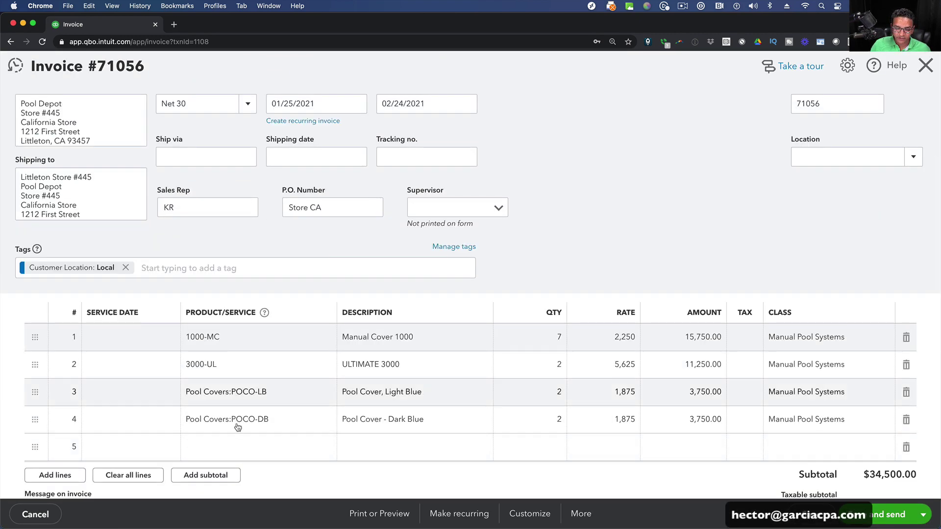
pyautogui.scroll(-5, 238, 427)
pyautogui.scroll(1, 247, 240)
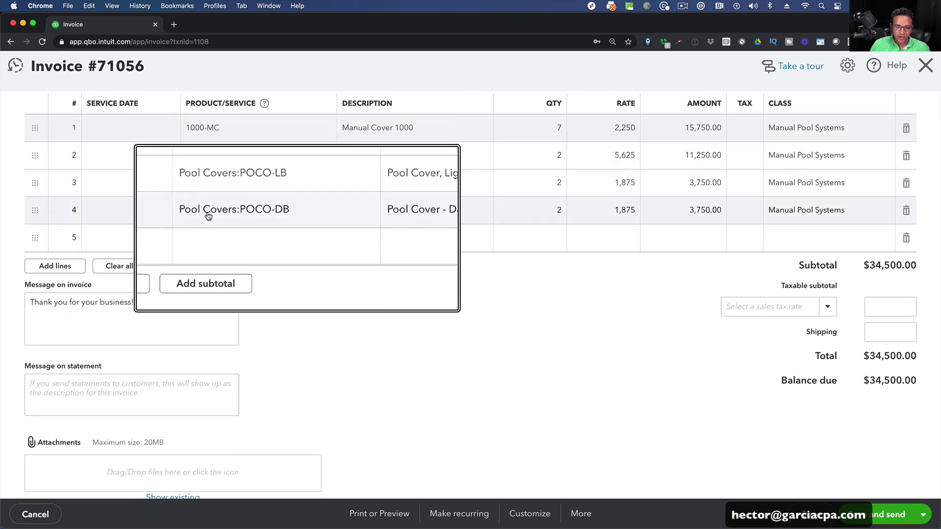
pyautogui.scroll(2, 636, 253)
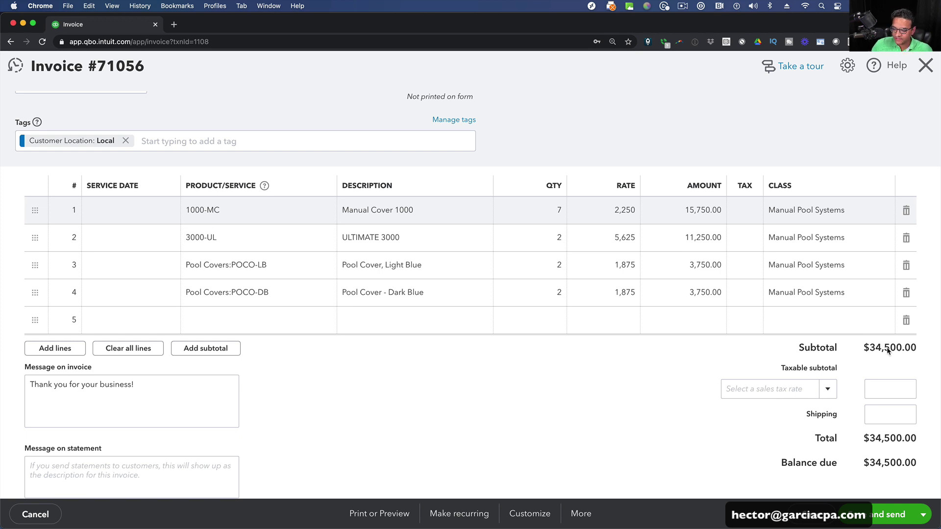
pyautogui.click(928, 67)
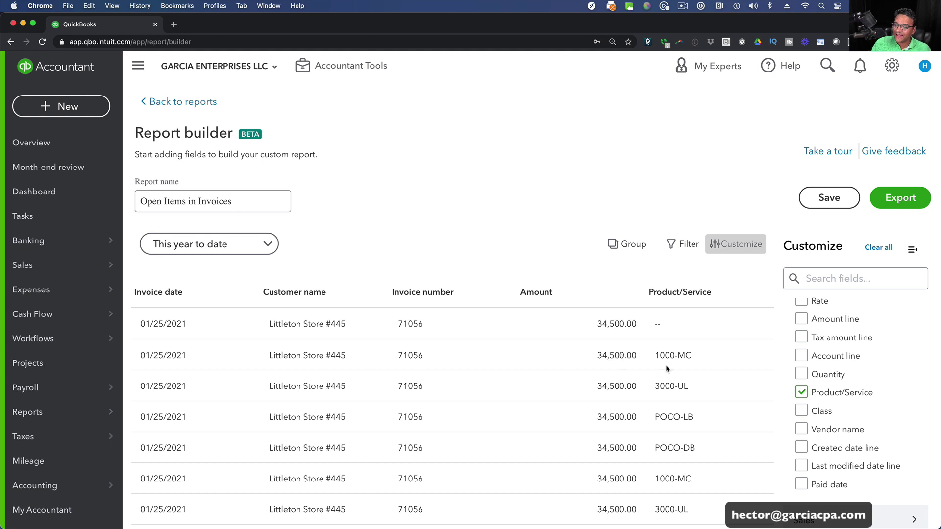
# Add the Amount line column from Invoice line items and collapse the left navigation.
pyautogui.scroll(5, 843, 383)
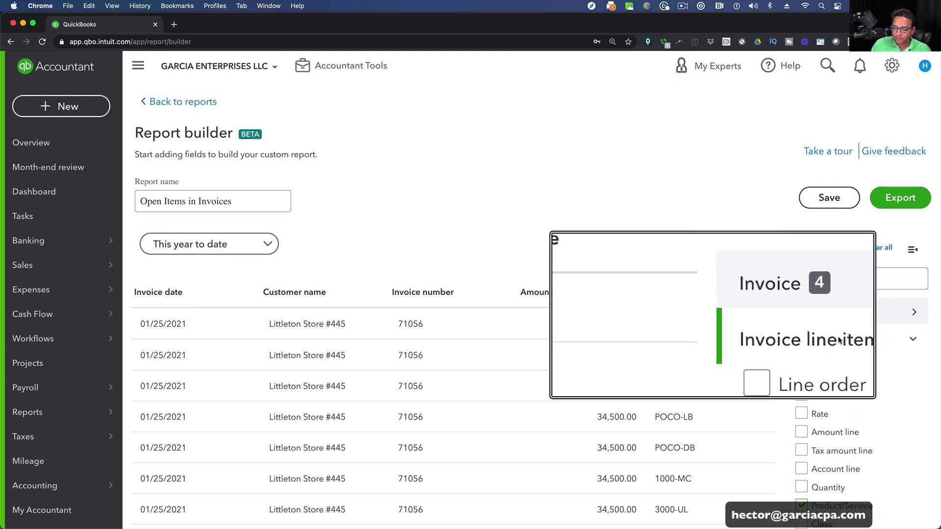
pyautogui.scroll(-2, 855, 348)
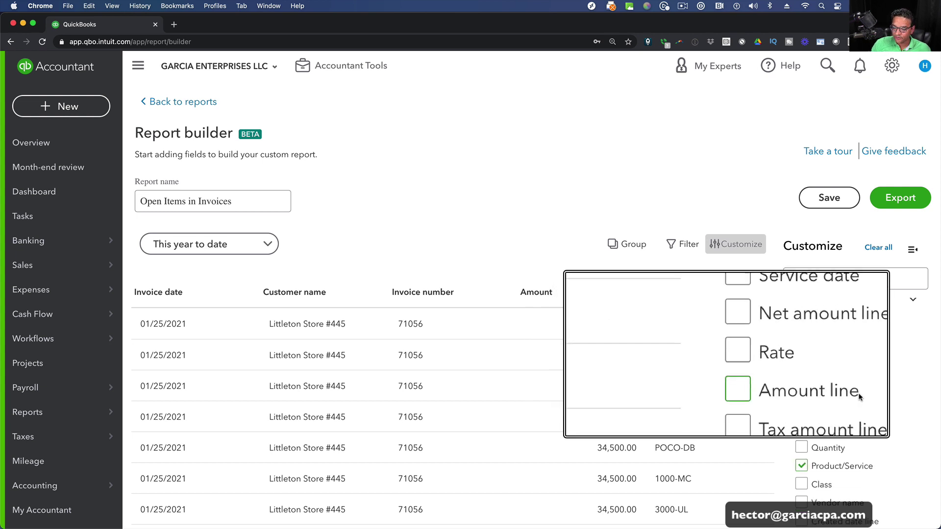
pyautogui.click(802, 392)
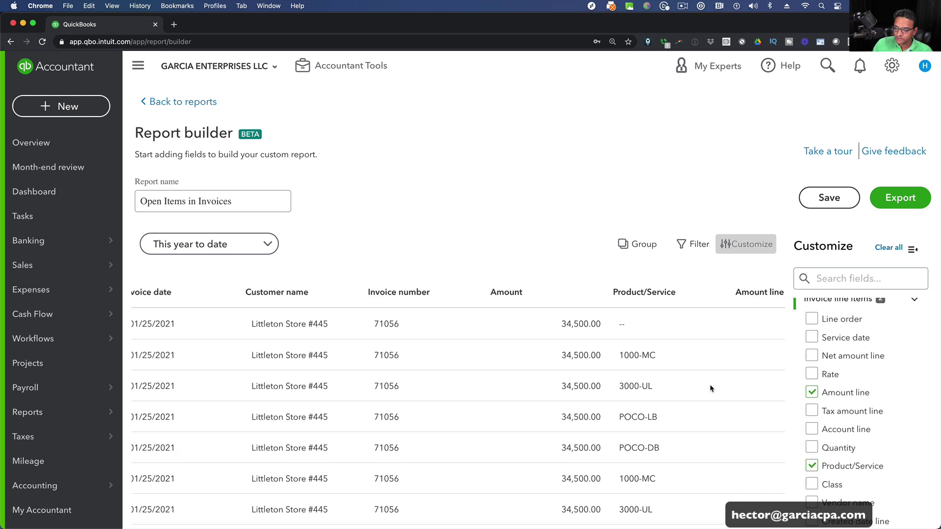
pyautogui.hscroll(3, 710, 384)
pyautogui.hscroll(-3, 710, 384)
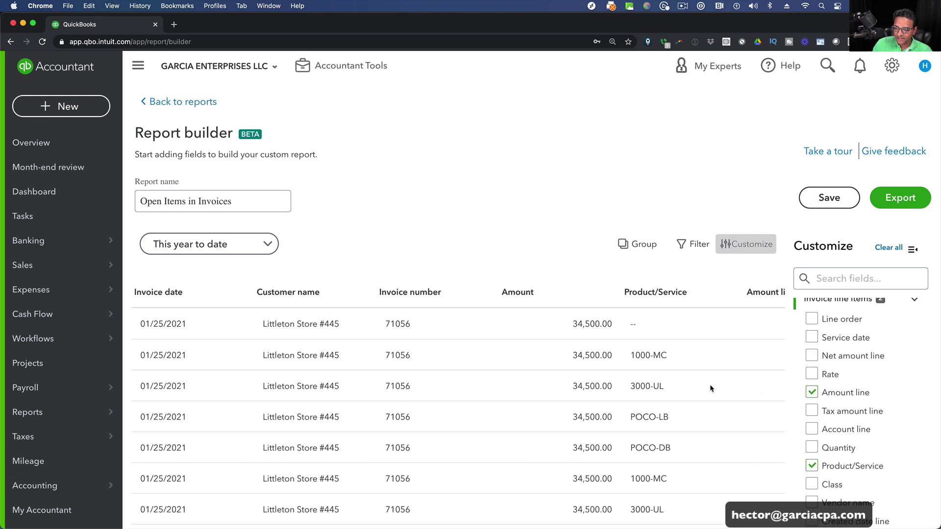
pyautogui.click(138, 65)
pyautogui.click(139, 65)
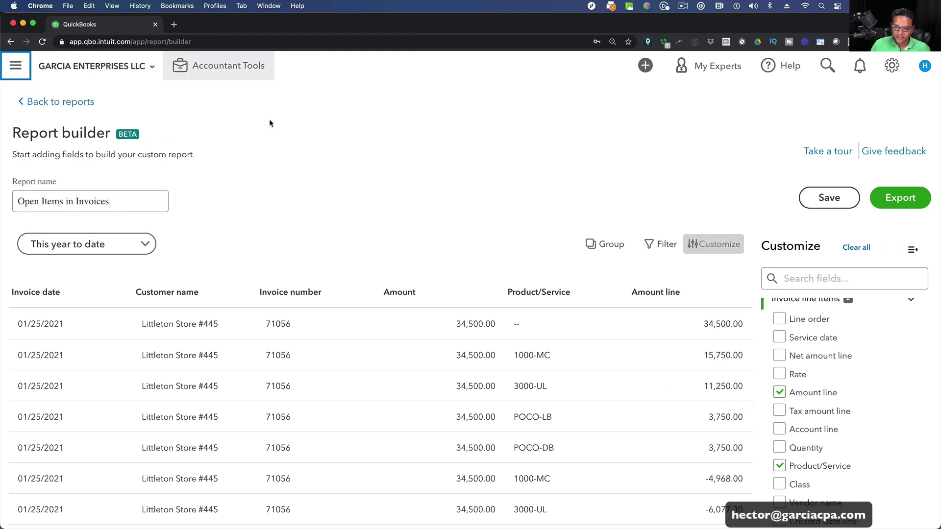
# Hide the Customize panel and compare the 34,500.00 invoice amount with the 15,750.00 line amount.
pyautogui.click(914, 249)
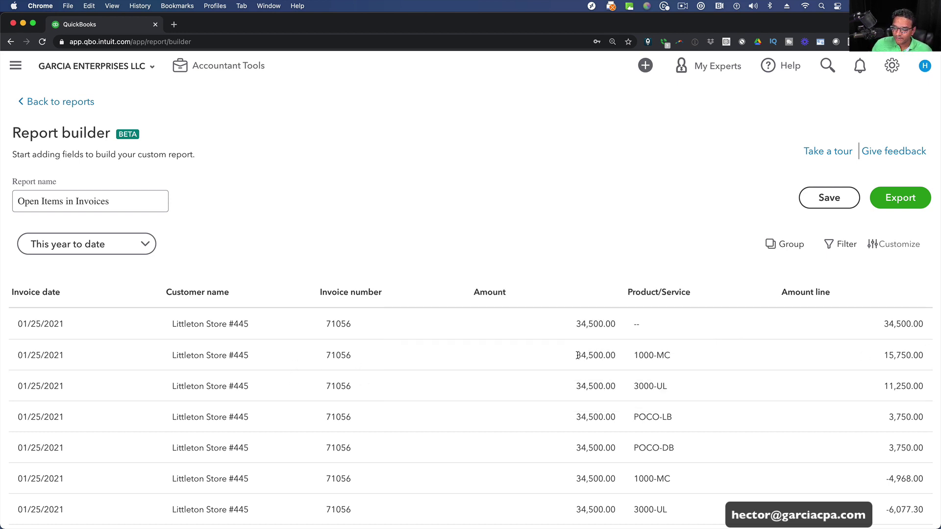
pyautogui.moveTo(577, 356); pyautogui.dragTo(607, 354)
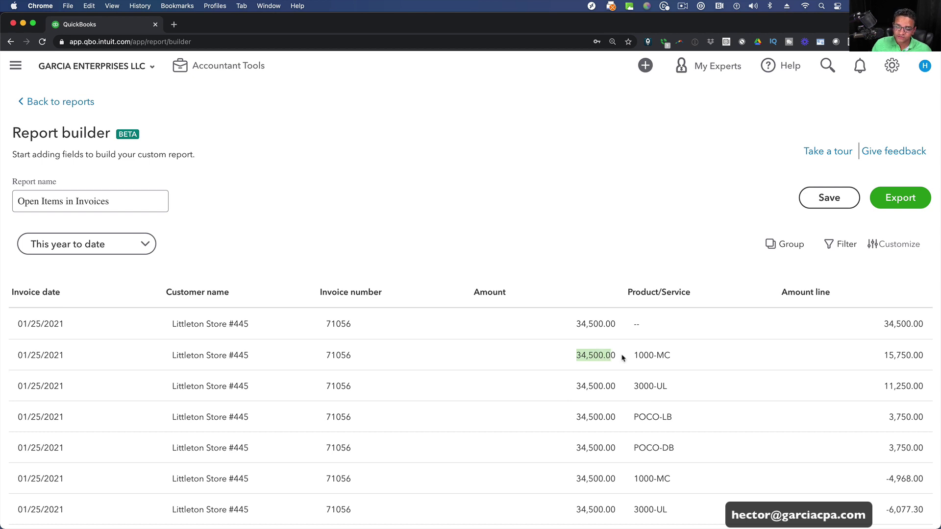
pyautogui.moveTo(886, 355); pyautogui.dragTo(919, 355)
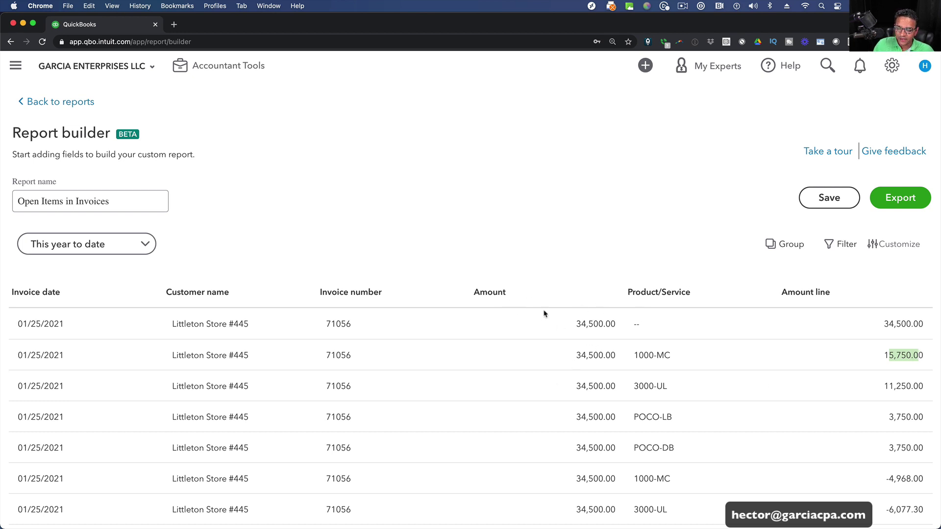
# Uncheck Amount and check Account in the Invoice fields, showing each line's account.
pyautogui.click(893, 245)
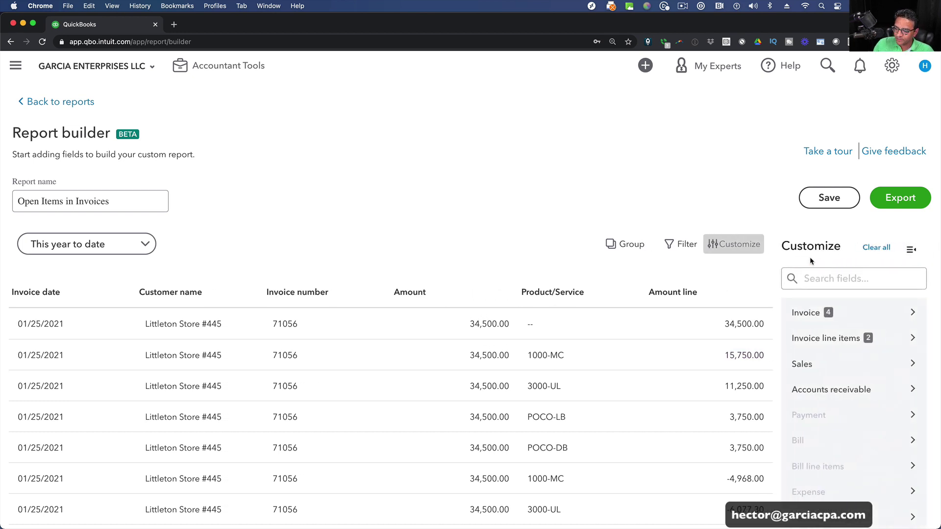
pyautogui.click(798, 315)
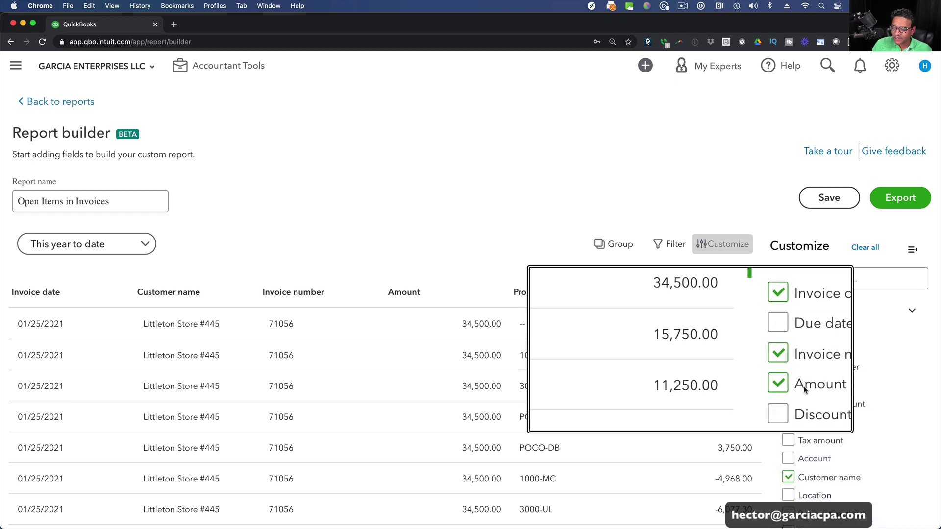
pyautogui.click(787, 388)
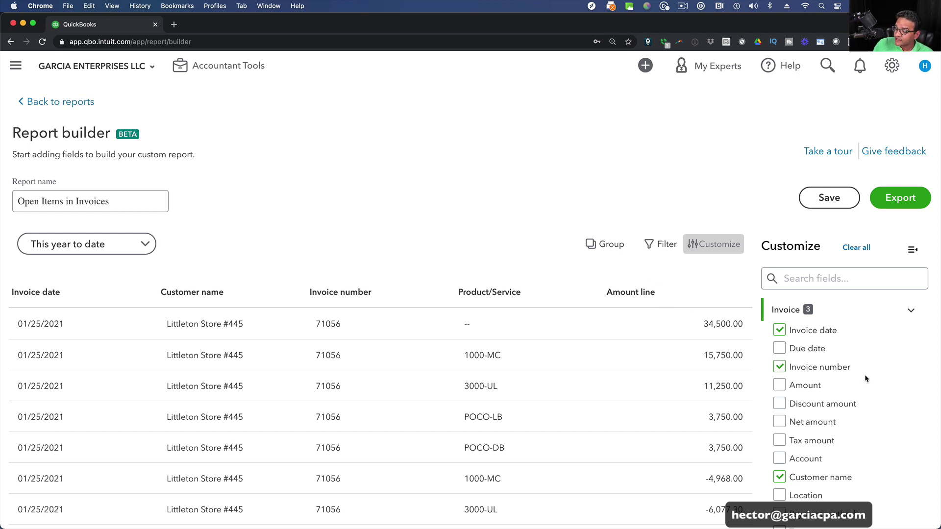
pyautogui.scroll(-2, 861, 401)
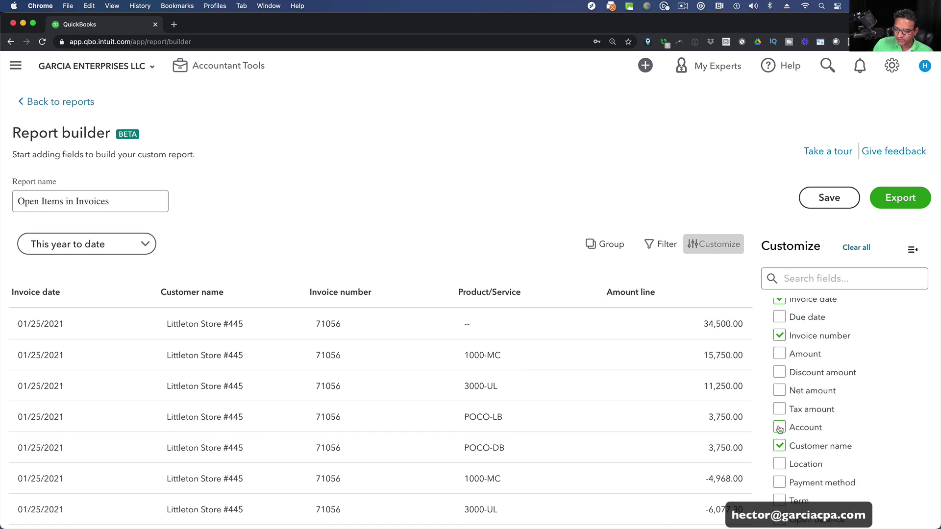
pyautogui.click(780, 427)
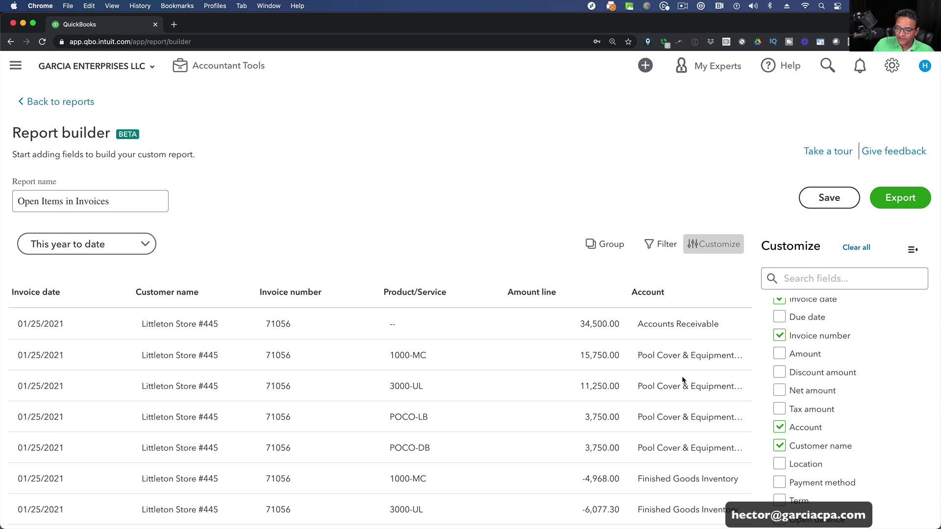
pyautogui.scroll(-1, 684, 380)
pyautogui.scroll(-5, 686, 379)
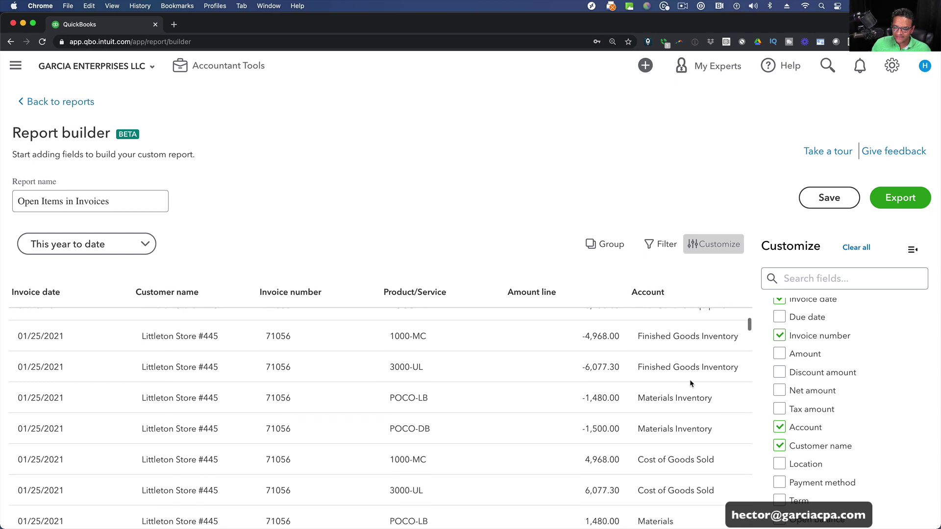
pyautogui.scroll(-3, 690, 380)
pyautogui.scroll(5, 690, 380)
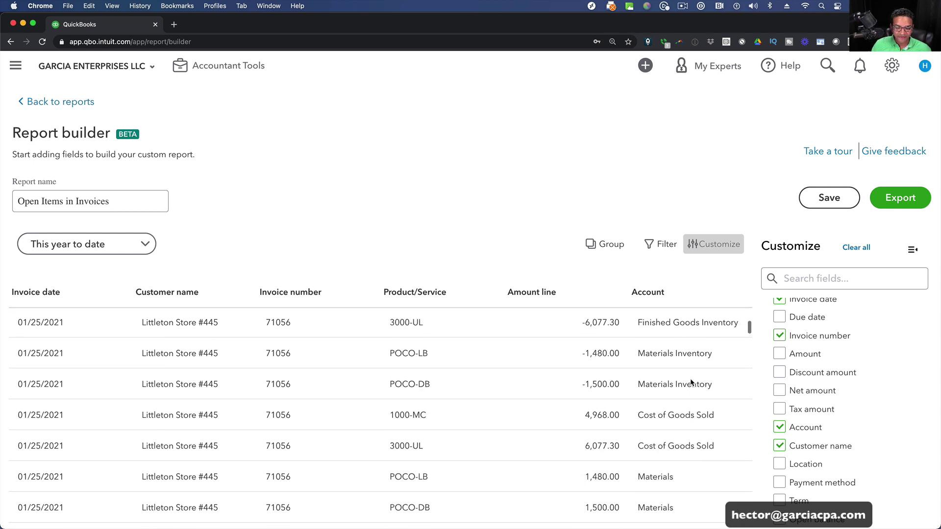
pyautogui.scroll(4, 691, 379)
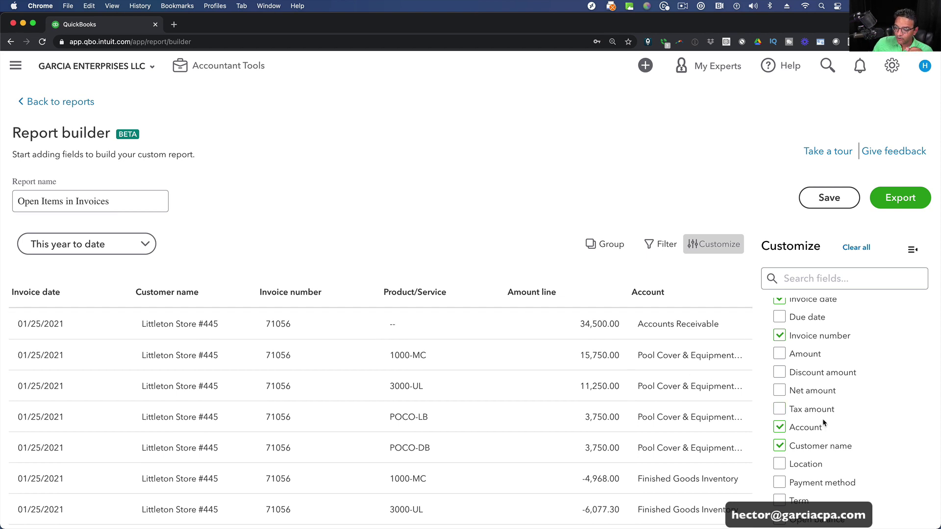
# Add a report filter on Account with the equals condition.
pyautogui.click(662, 246)
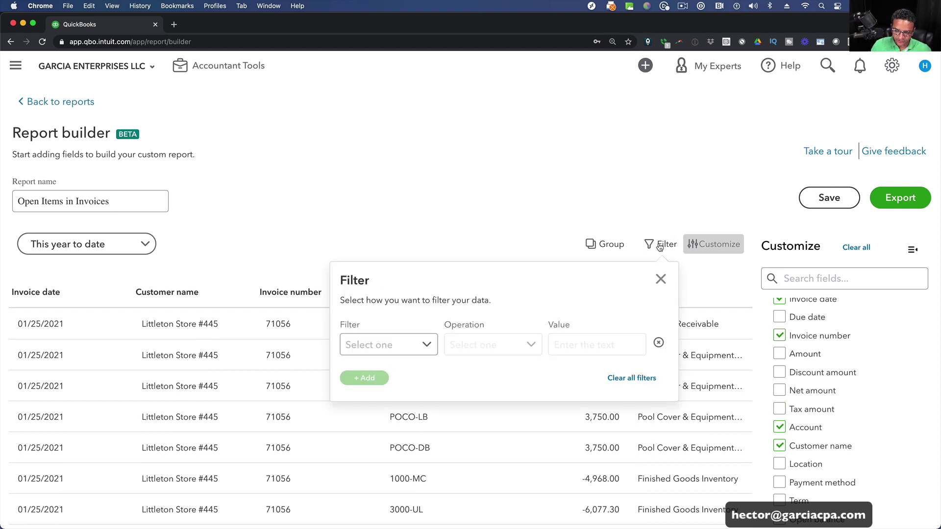
pyautogui.click(425, 344)
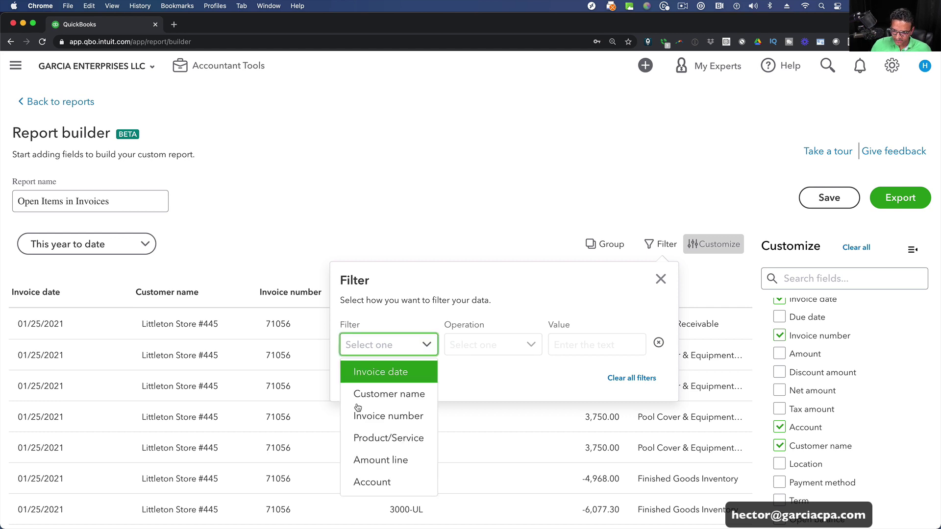
pyautogui.click(368, 482)
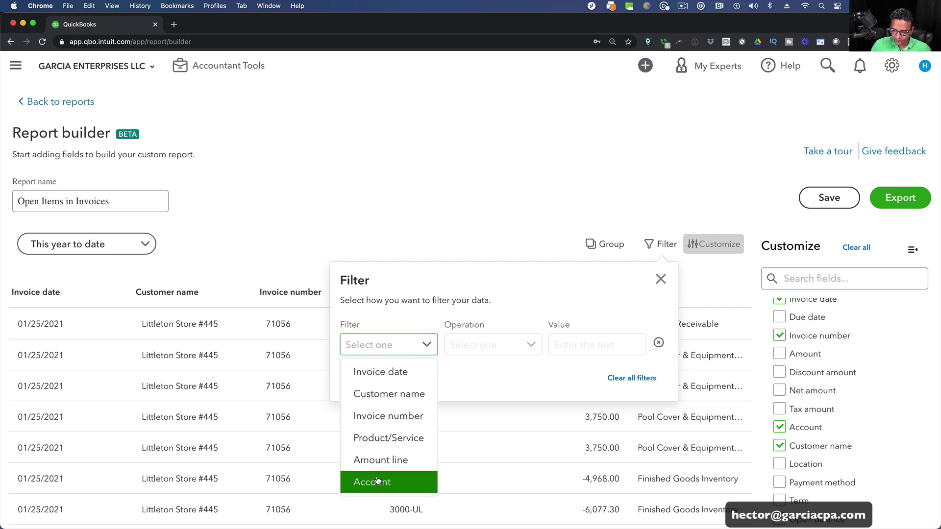
pyautogui.click(516, 345)
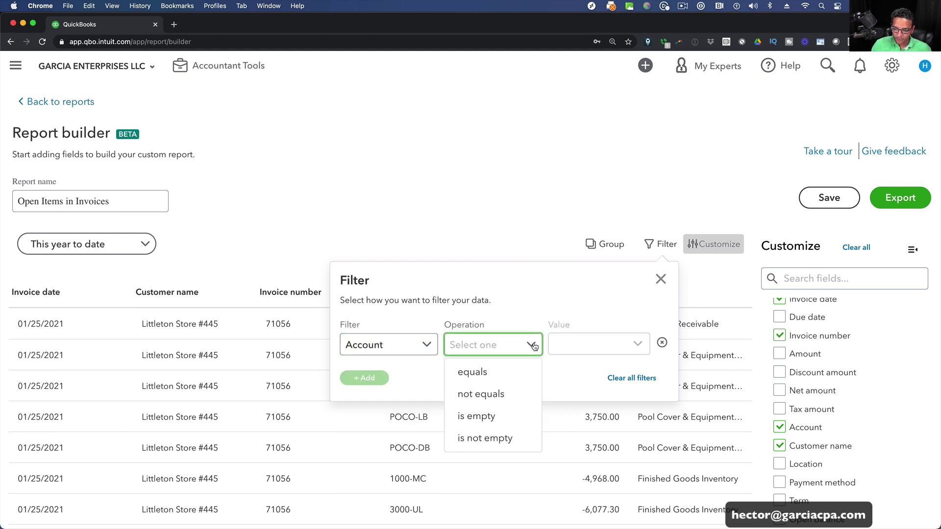
pyautogui.click(478, 373)
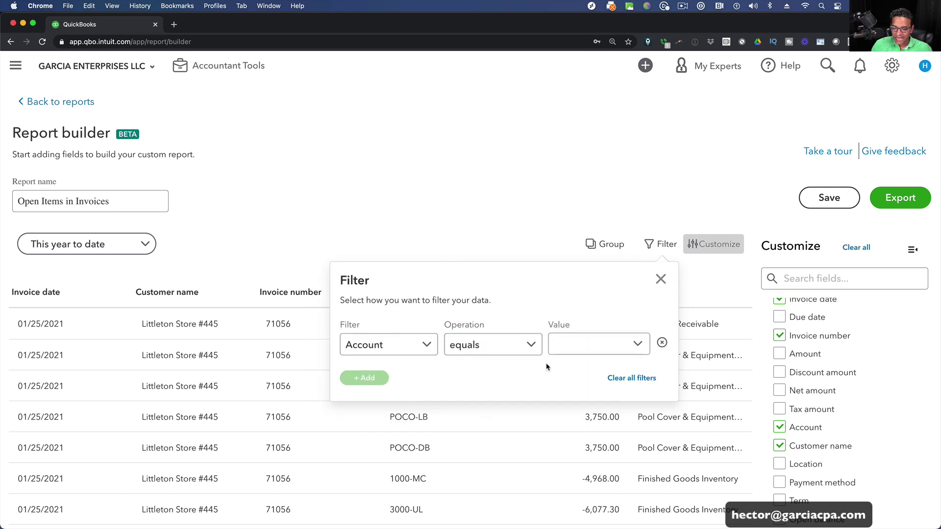
pyautogui.click(642, 345)
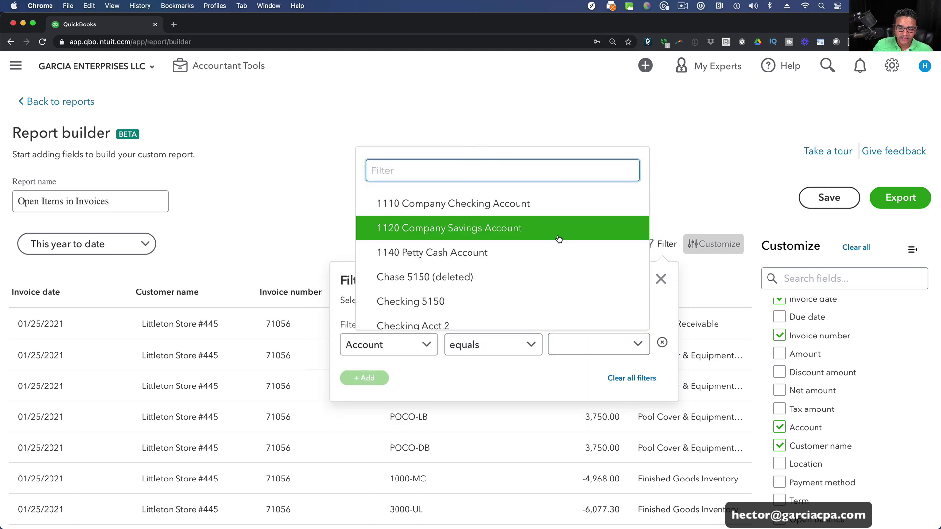
# Tick income accounts 4100, 4200, 4300, 4700, 4800, Billable Expense, Markup, Sales, Shipping, Unapplied Cash, Uncategorized Income.
pyautogui.scroll(-10, 558, 239)
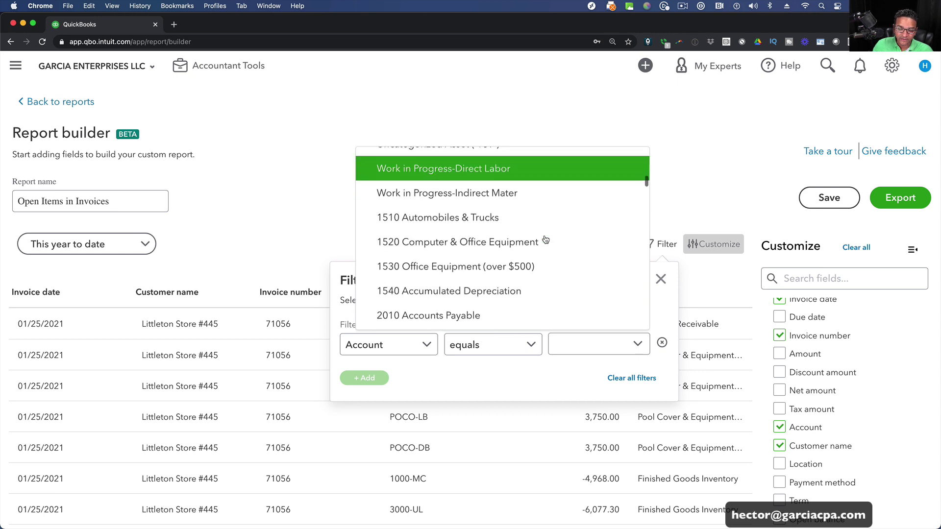
pyautogui.scroll(-3, 545, 239)
pyautogui.scroll(8, 546, 239)
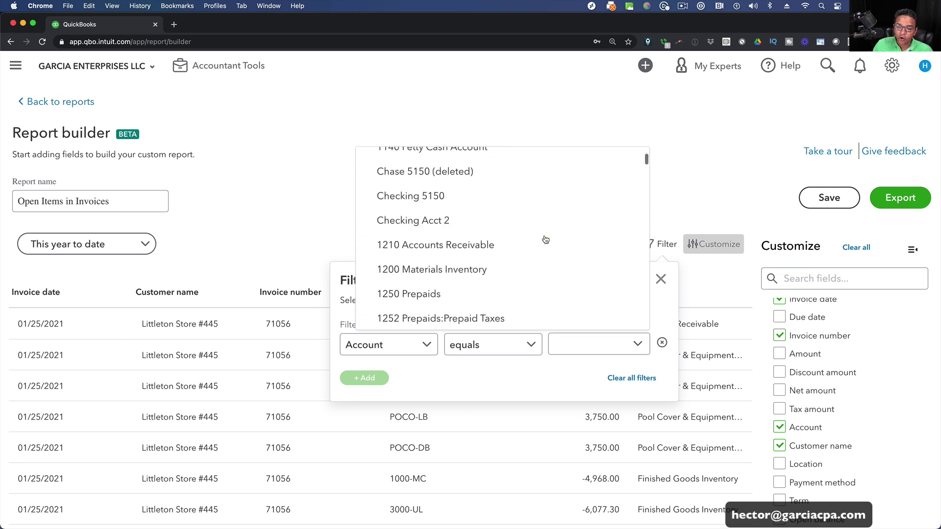
pyautogui.scroll(2, 546, 239)
pyautogui.scroll(-6, 544, 240)
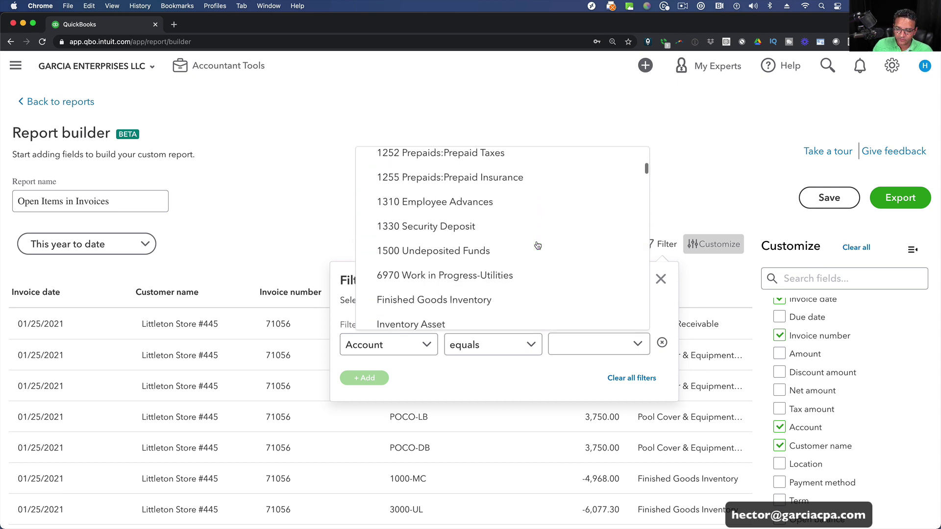
pyautogui.scroll(-8, 539, 244)
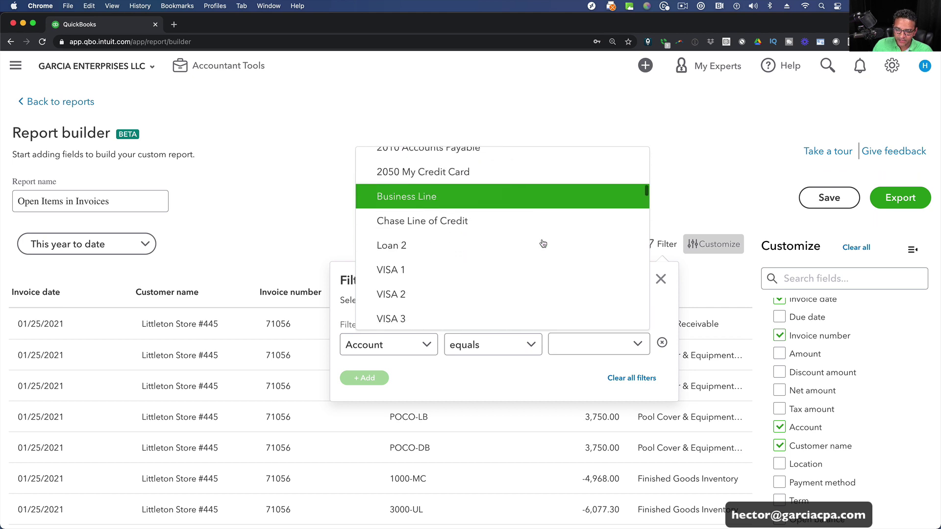
pyautogui.scroll(-8, 543, 243)
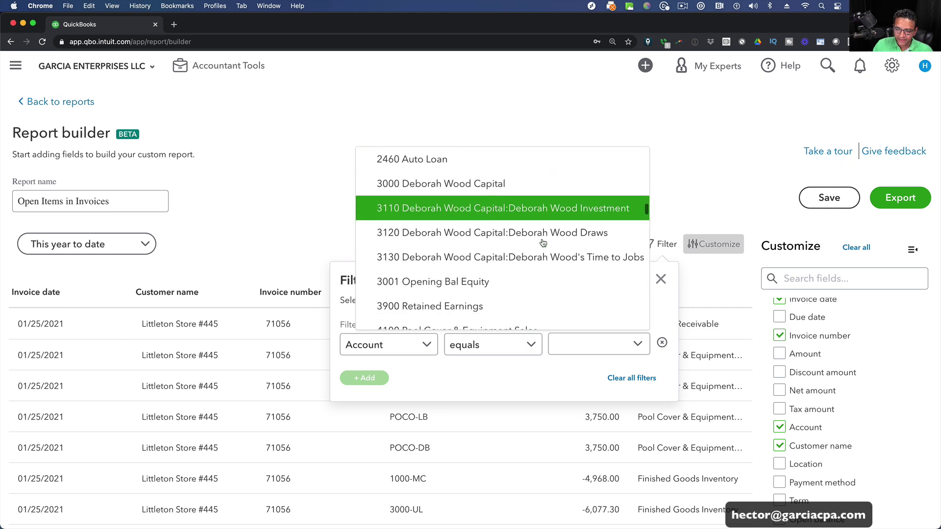
pyautogui.scroll(-3, 543, 244)
pyautogui.scroll(1, 543, 243)
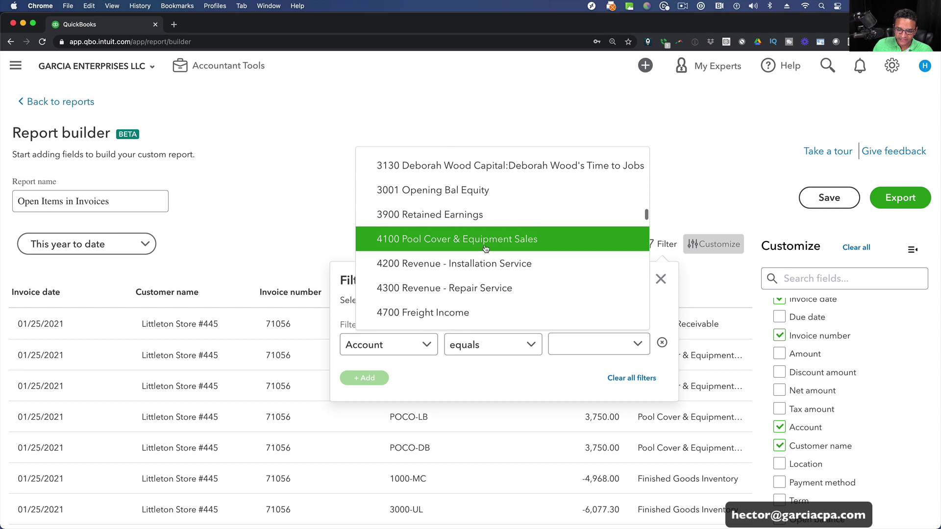
pyautogui.scroll(-3, 485, 249)
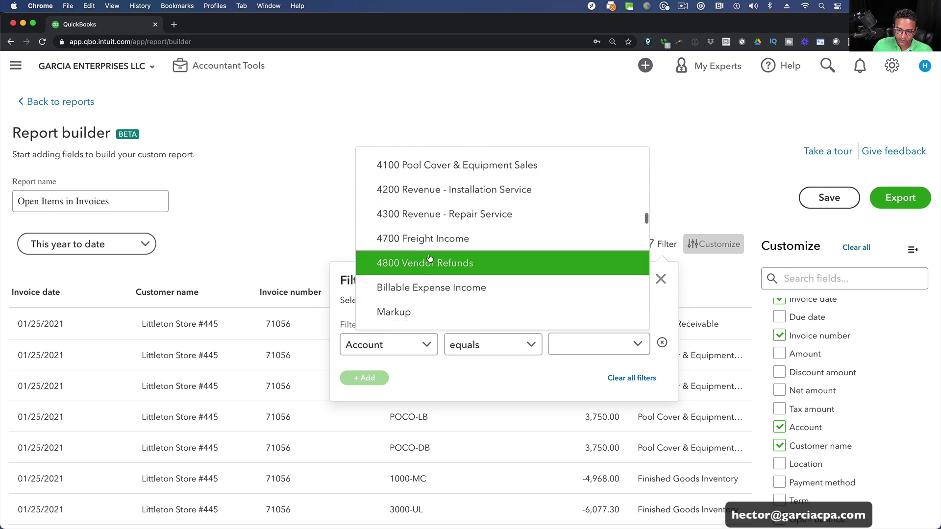
pyautogui.scroll(3, 429, 259)
pyautogui.click(429, 230)
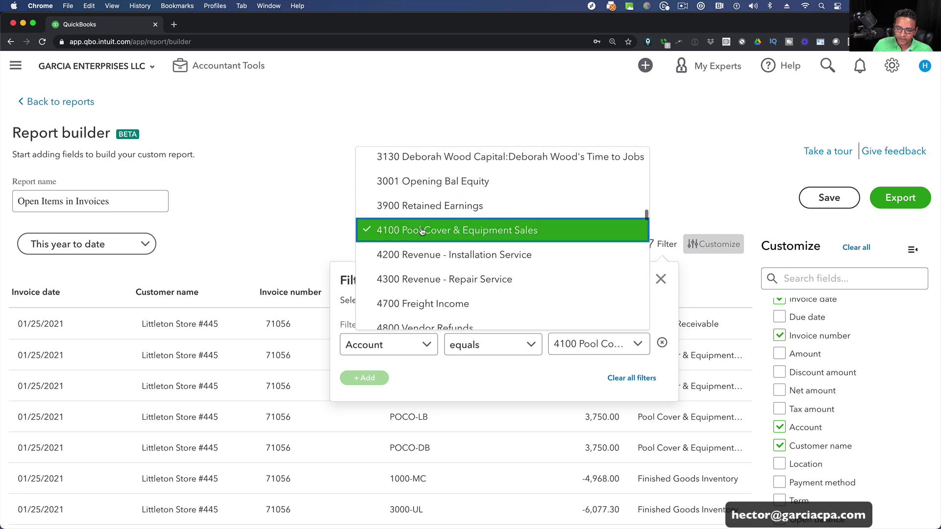
pyautogui.click(407, 255)
pyautogui.click(417, 279)
pyautogui.click(424, 303)
pyautogui.scroll(-2, 426, 294)
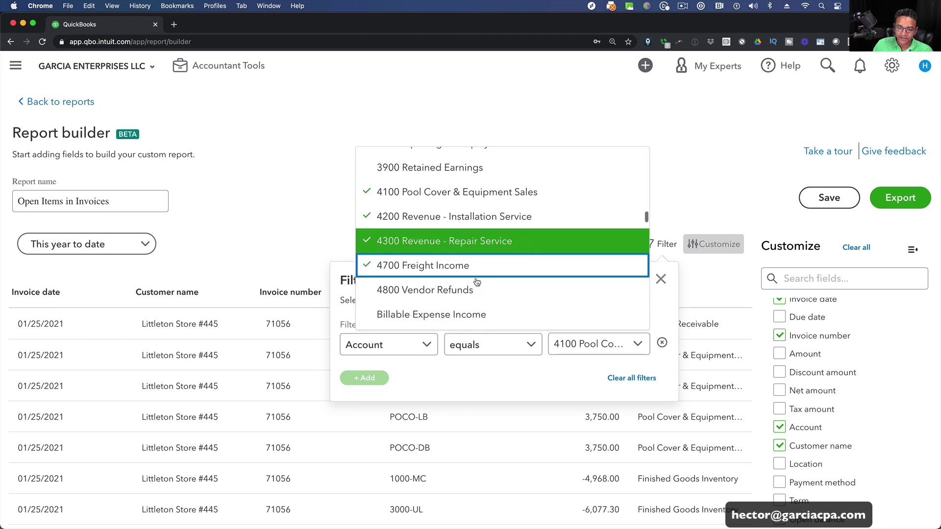
pyautogui.click(426, 281)
pyautogui.scroll(-2, 426, 283)
pyautogui.click(398, 248)
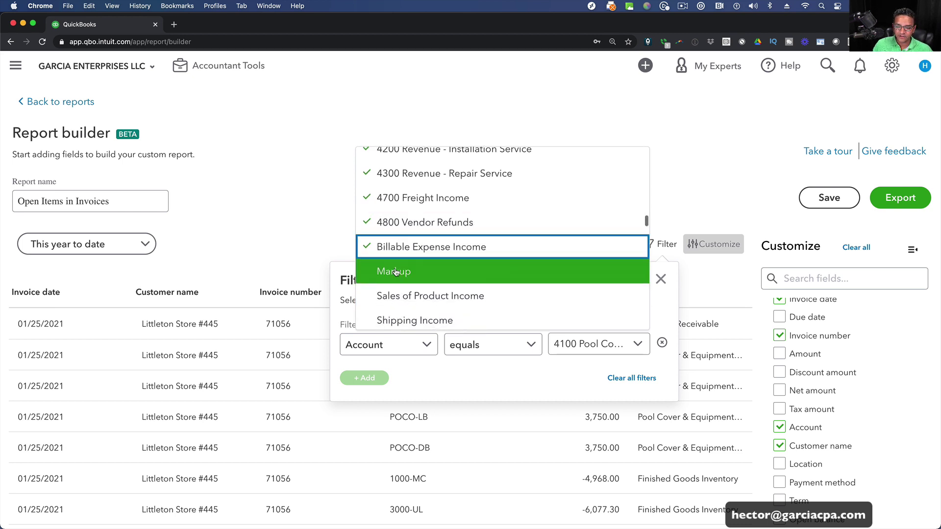
pyautogui.click(396, 272)
pyautogui.scroll(-2, 396, 273)
pyautogui.click(419, 249)
pyautogui.click(419, 273)
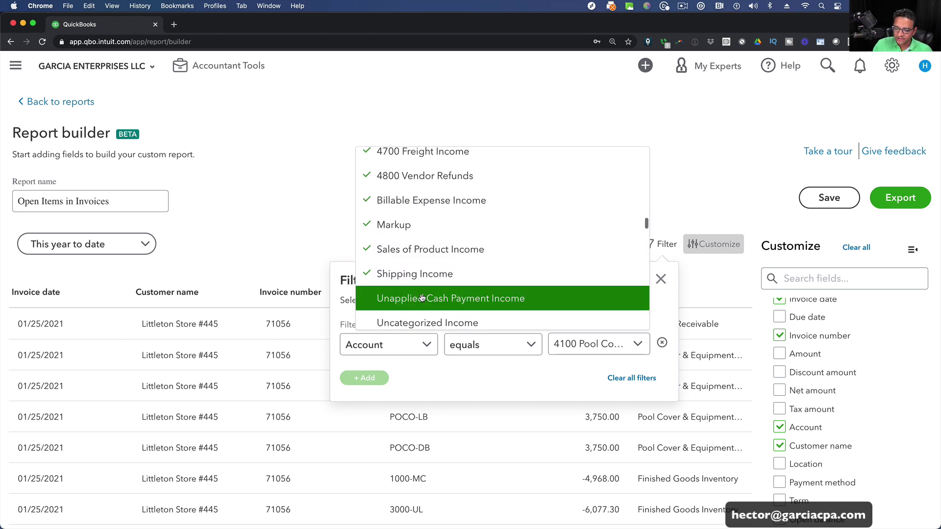
pyautogui.click(422, 299)
pyautogui.scroll(-2, 422, 299)
pyautogui.click(431, 275)
pyautogui.click(490, 294)
pyautogui.scroll(-1, 490, 289)
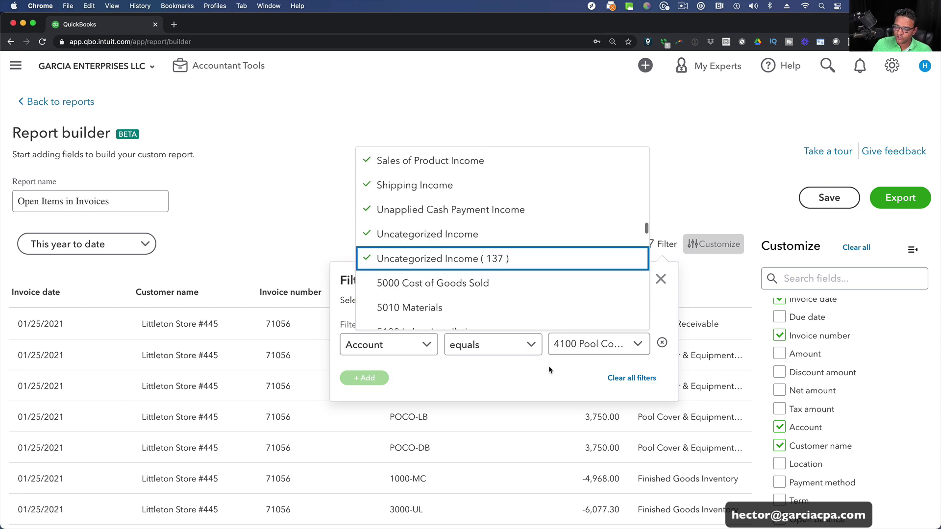
pyautogui.click(541, 392)
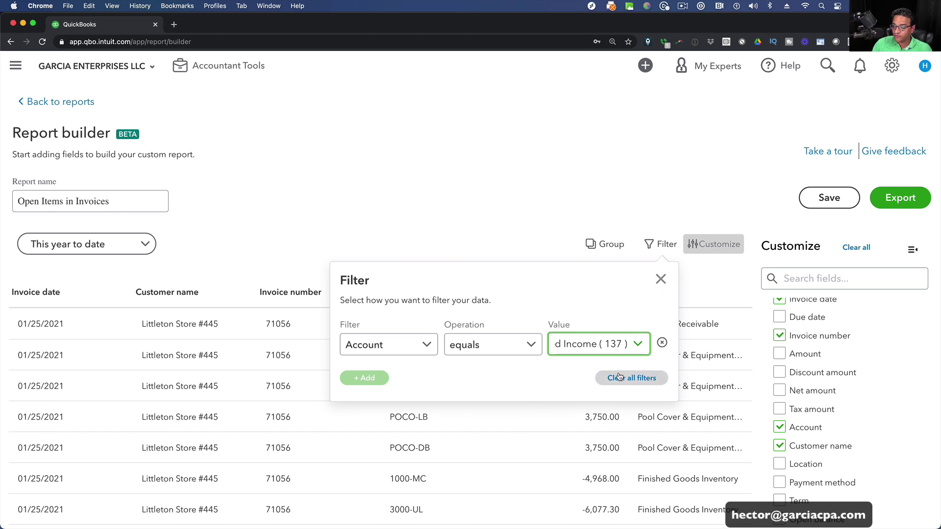
# Recheck the selected accounts and close the filter settings to see the results.
pyautogui.click(646, 344)
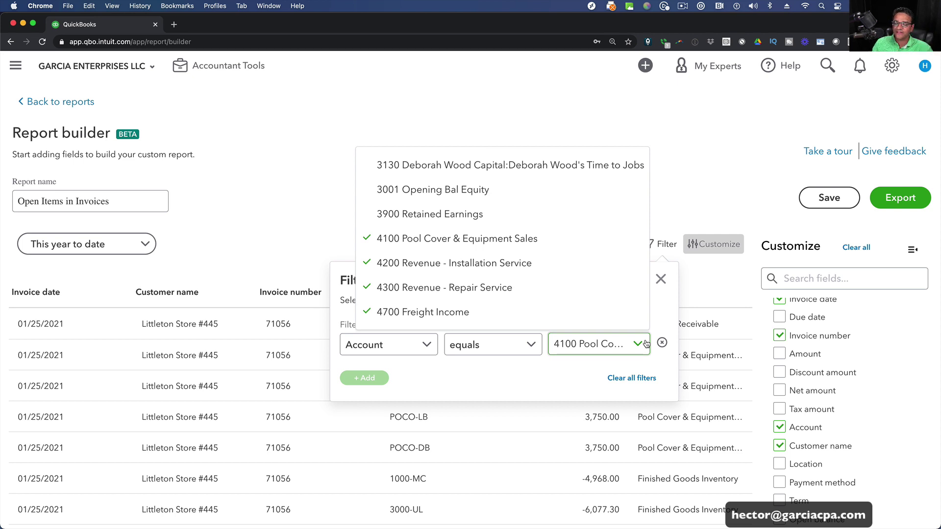
pyautogui.click(488, 378)
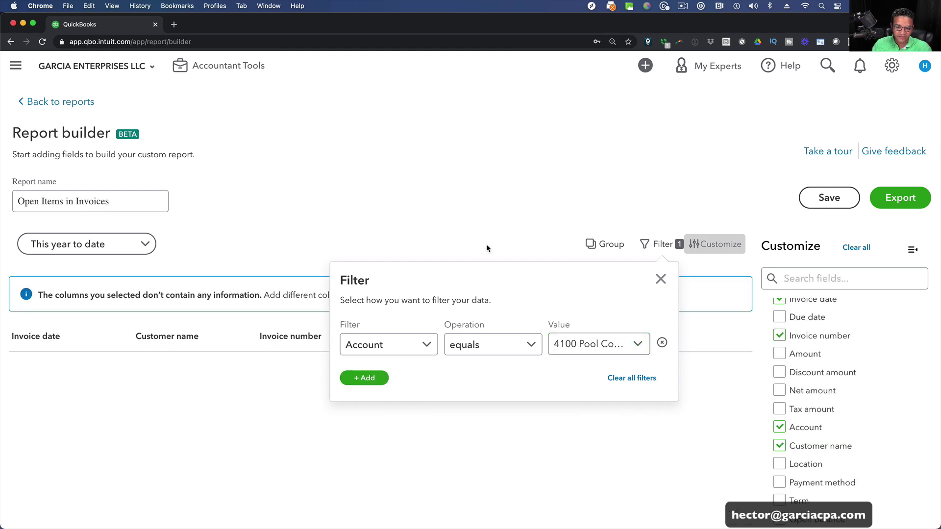
pyautogui.click(661, 279)
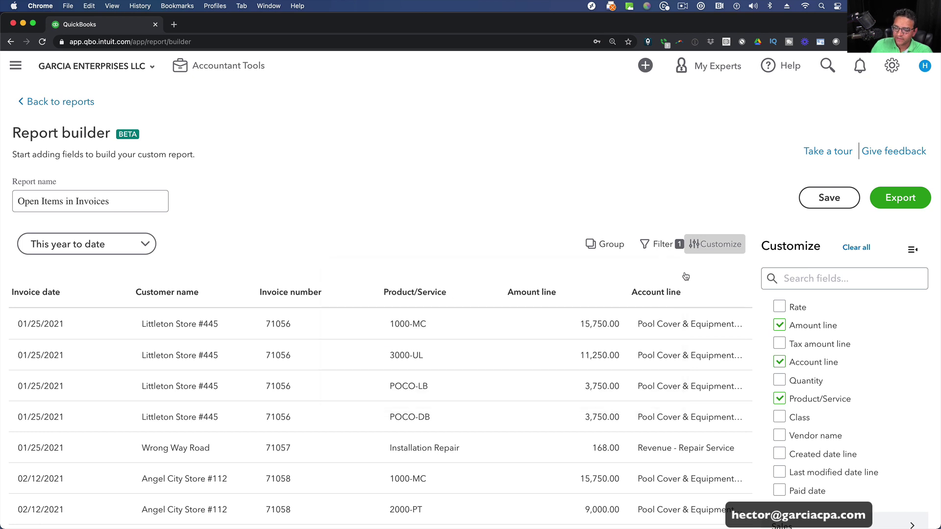
# Scroll through the filtered report, then open its Group popover with no grouping chosen.
pyautogui.scroll(-1, 606, 354)
pyautogui.scroll(1, 606, 356)
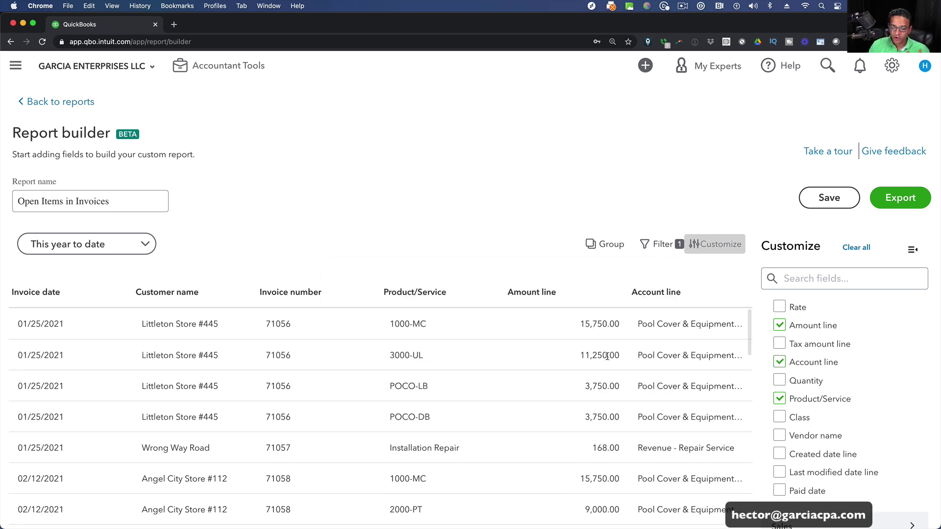
pyautogui.scroll(-4, 607, 356)
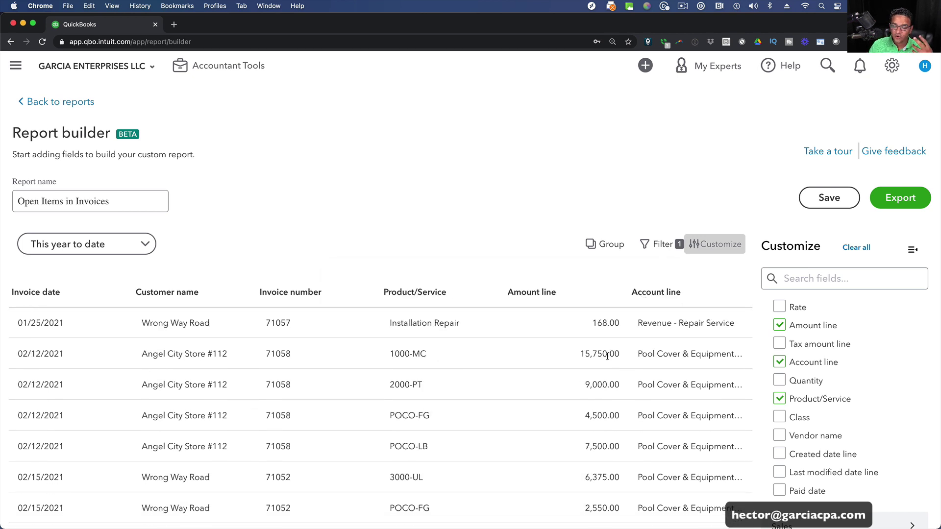
pyautogui.scroll(4, 607, 356)
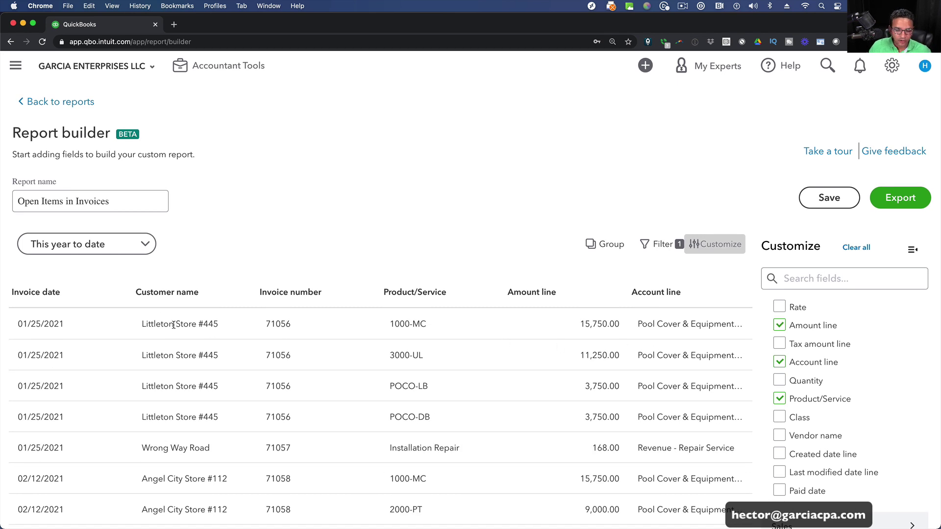
pyautogui.press('alt+super+8')
pyautogui.press('alt+super+8')
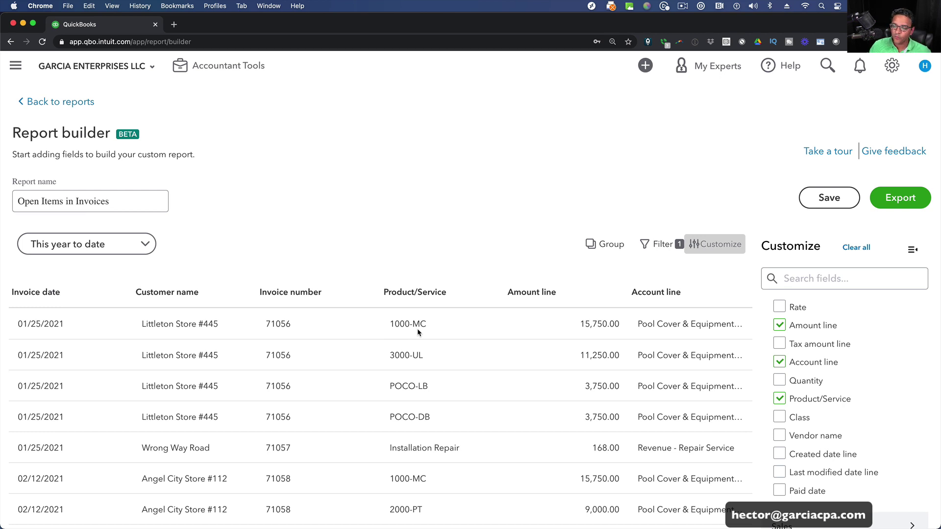
pyautogui.click(597, 245)
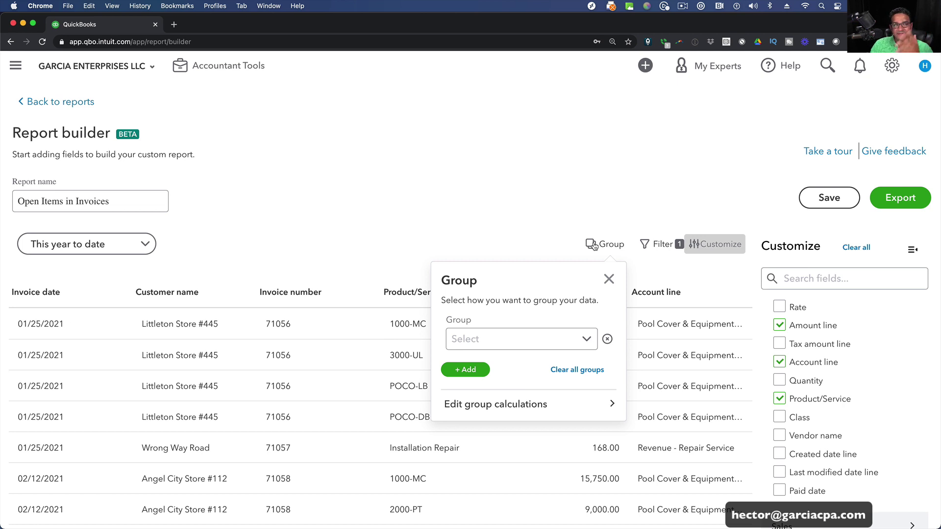
# Group the report by Product/Service and peek into the POCO-LB and 3000-UL groups.
pyautogui.click(579, 339)
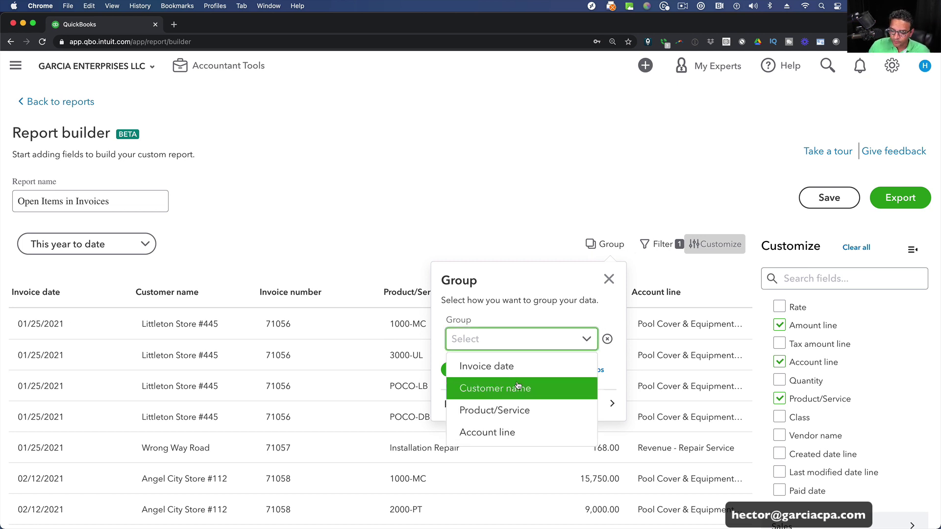
pyautogui.click(495, 410)
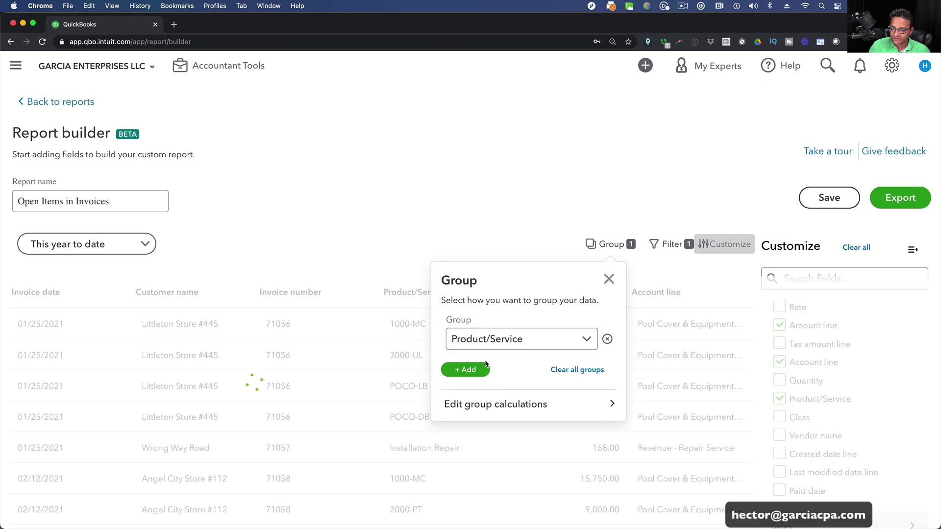
pyautogui.click(609, 279)
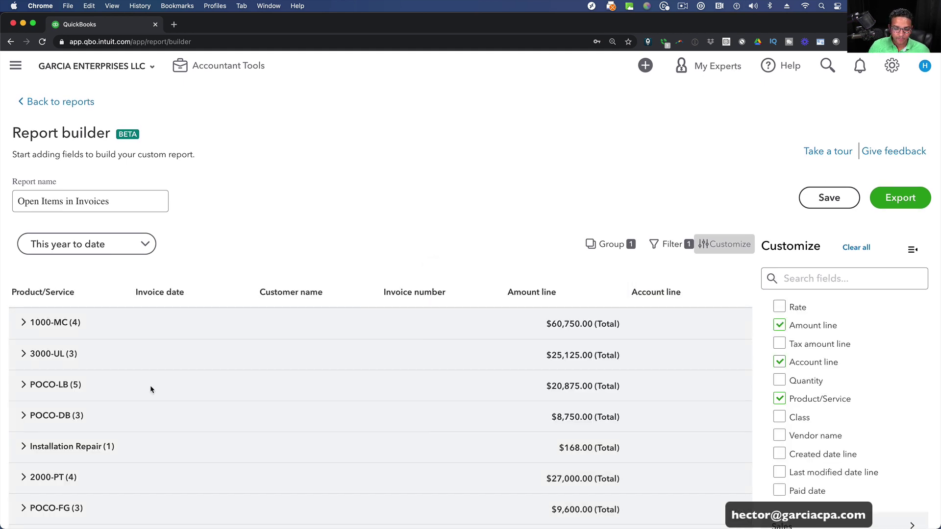
pyautogui.scroll(-1, 151, 390)
pyautogui.click(23, 353)
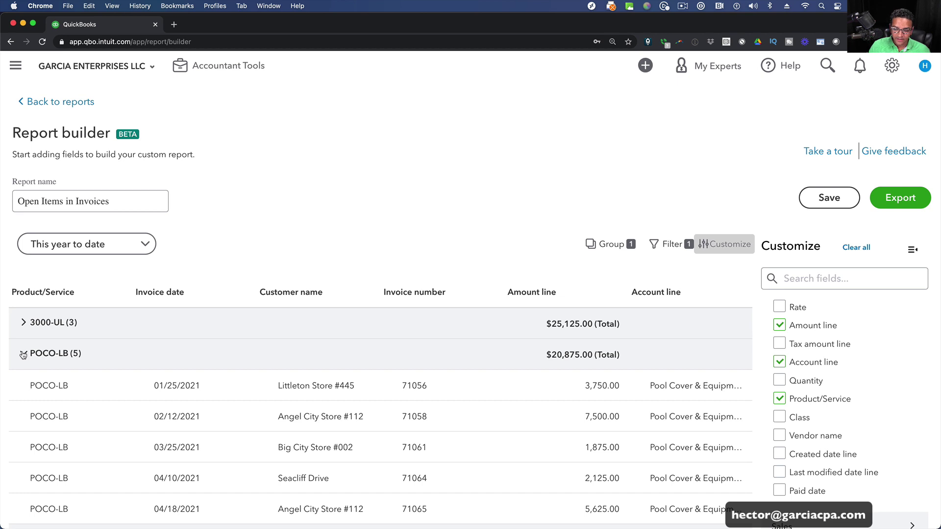
pyautogui.click(23, 353)
pyautogui.click(24, 323)
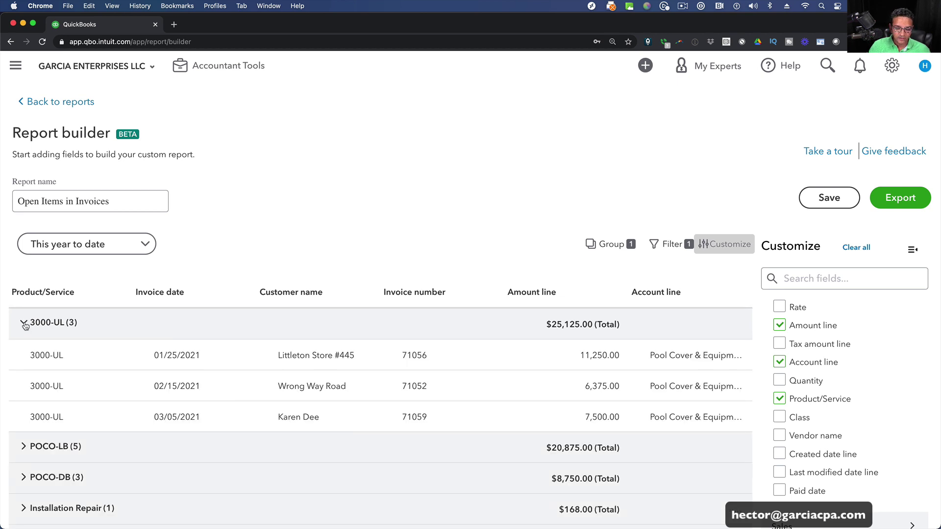
pyautogui.click(25, 325)
pyautogui.scroll(1, 103, 346)
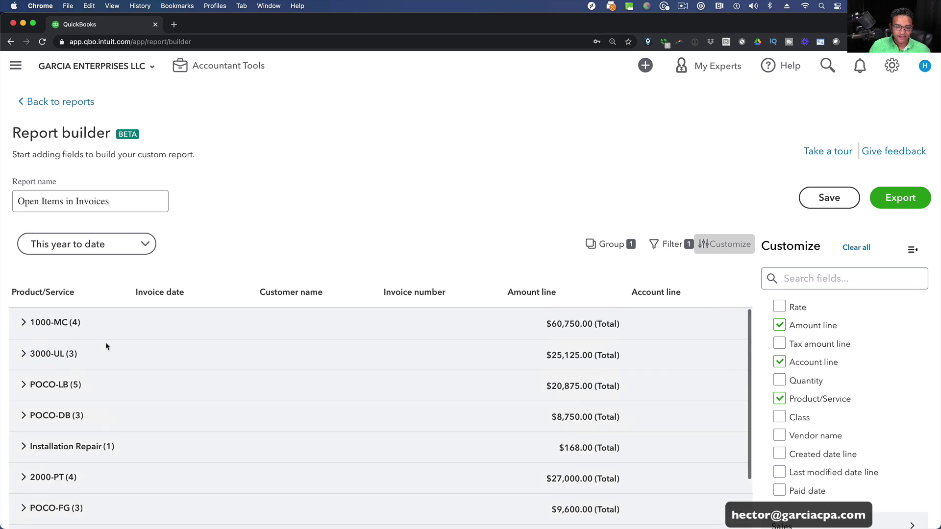
# Add Customer name as a subgroup under Product/Service.
pyautogui.click(587, 246)
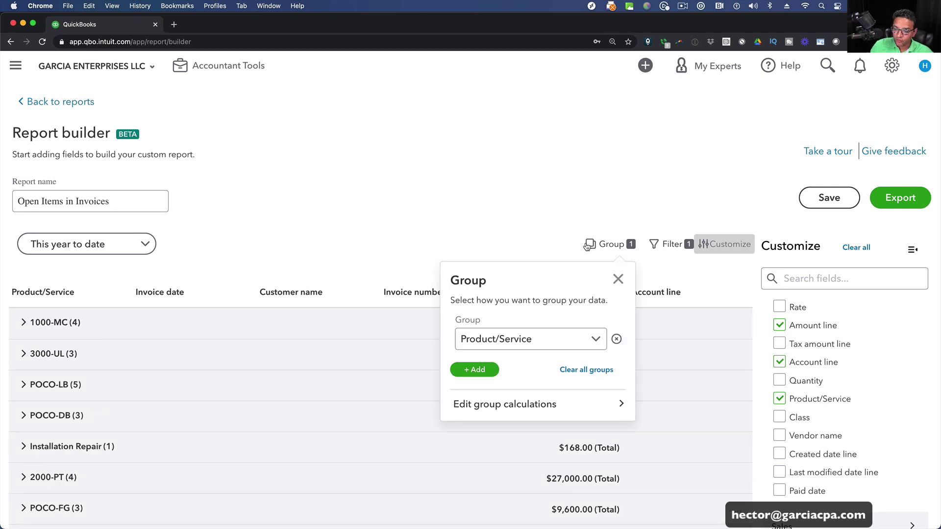
pyautogui.click(467, 371)
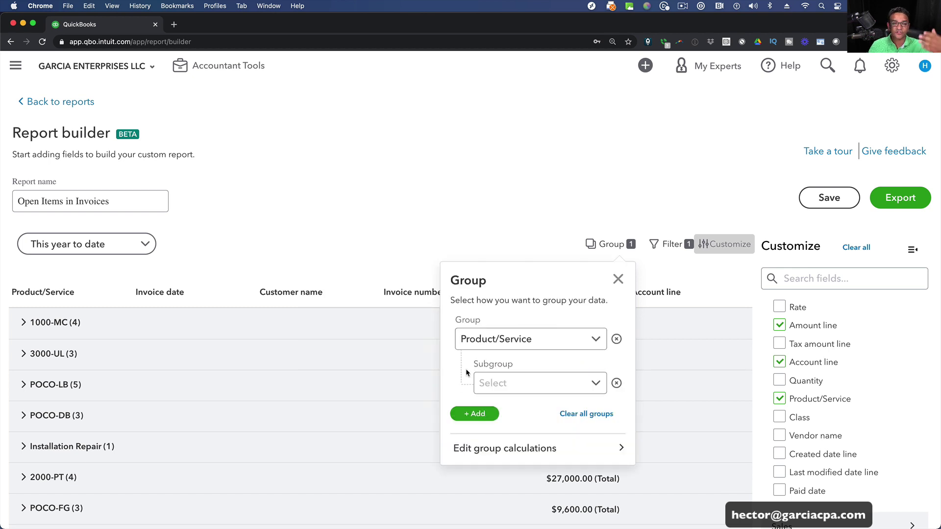
pyautogui.click(596, 385)
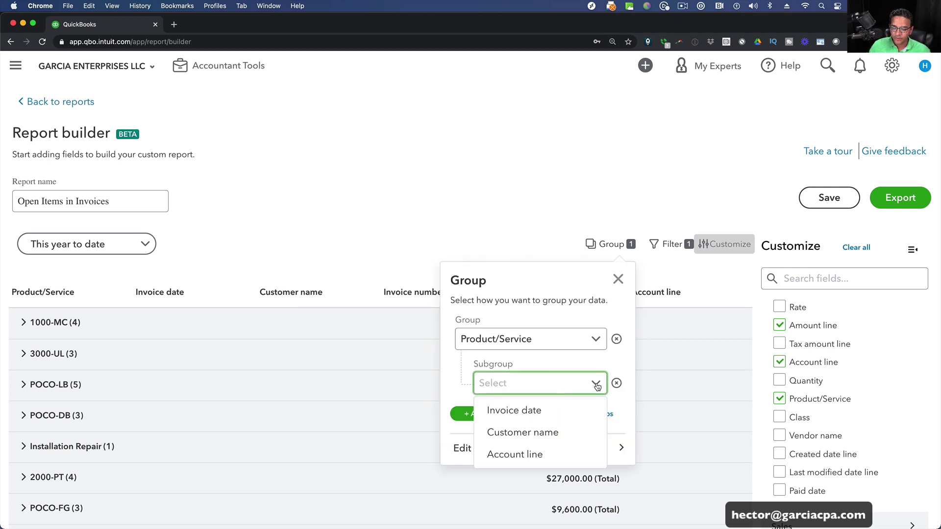
pyautogui.click(527, 432)
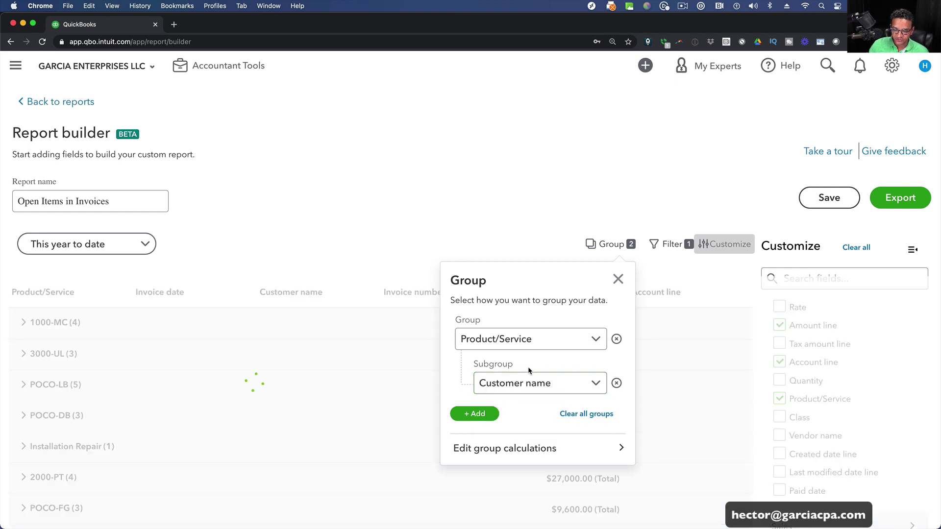
pyautogui.click(618, 279)
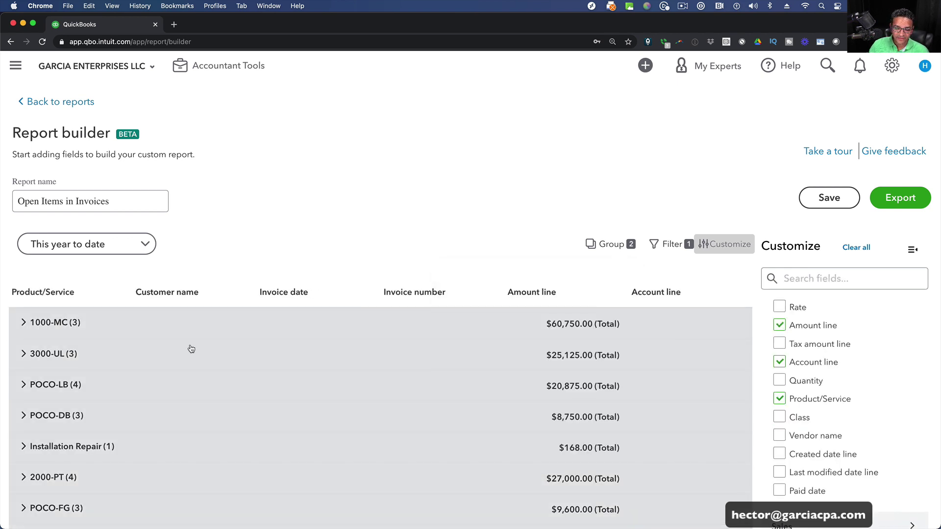
# Expand 1000-MC and its Angel City Store #112 customer to show the invoices.
pyautogui.scroll(-2, 123, 400)
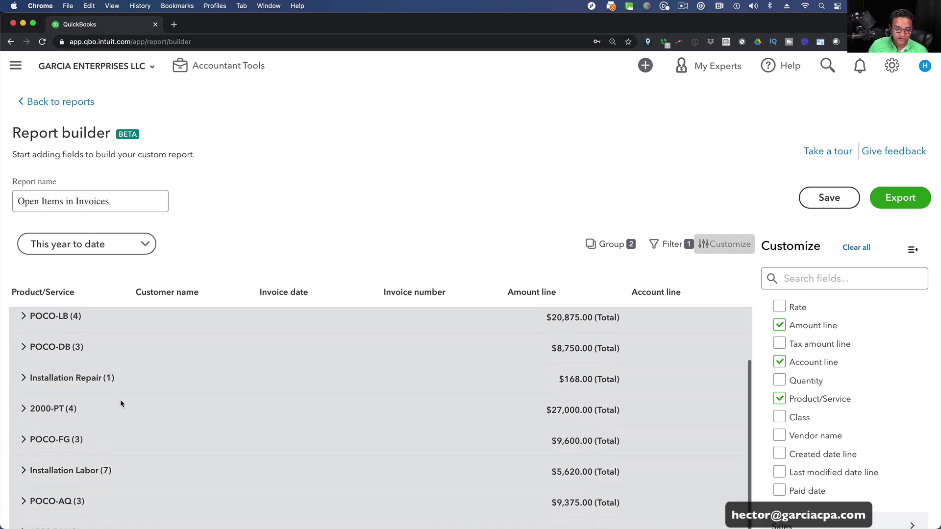
pyautogui.scroll(2, 103, 396)
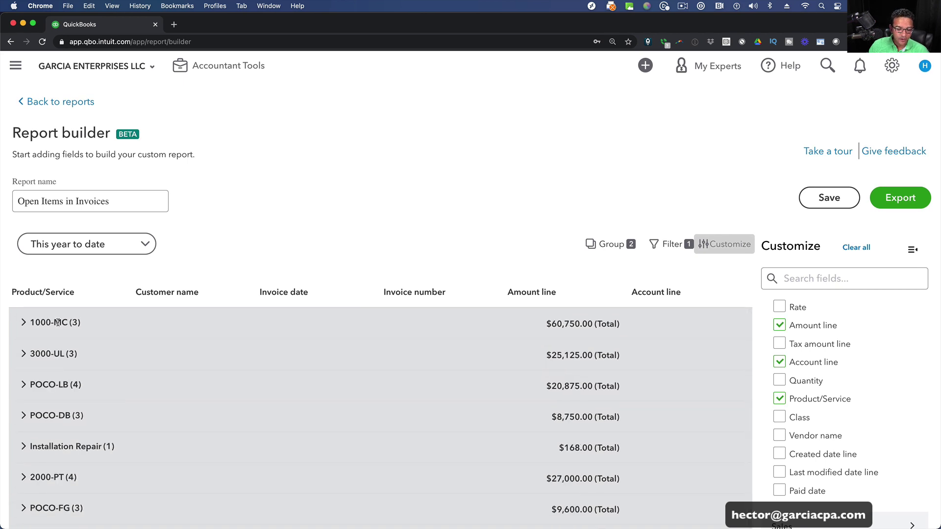
pyautogui.click(24, 323)
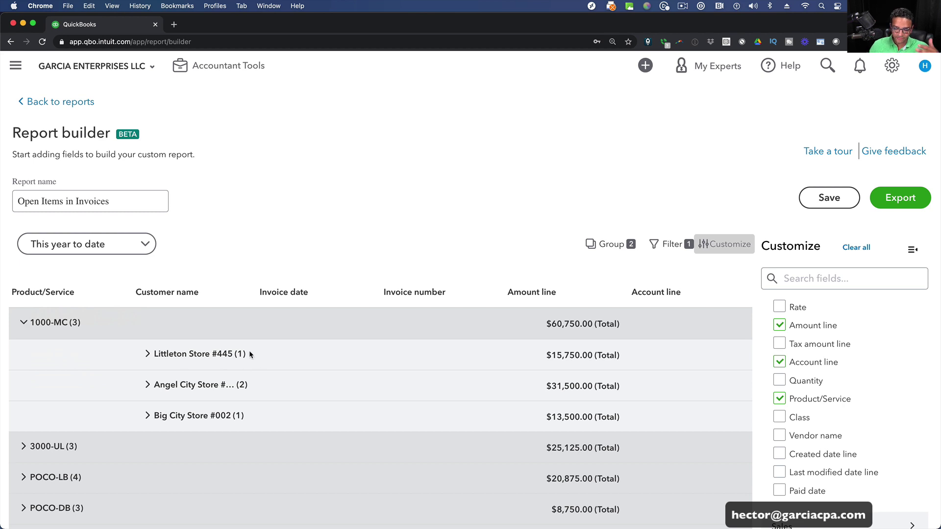
pyautogui.click(148, 385)
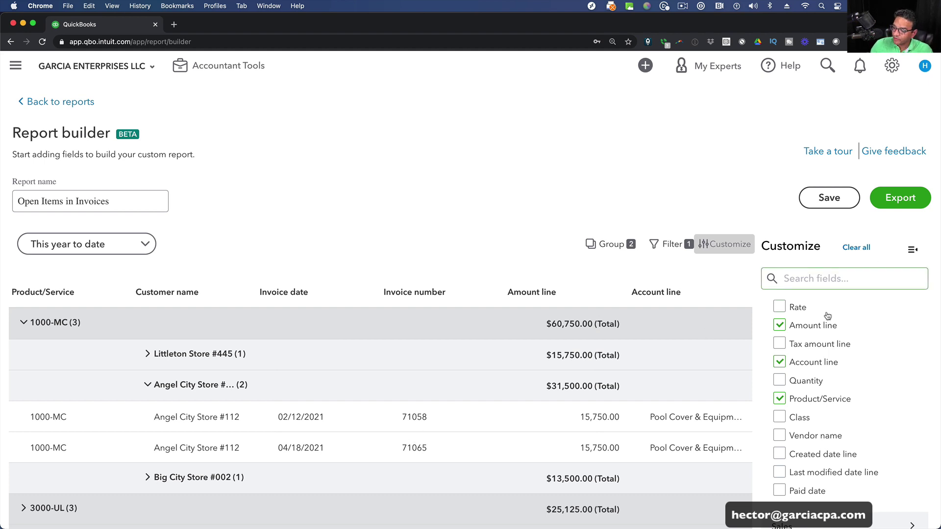
# Add Paid status as a report column from the Invoice fields in Customize.
pyautogui.scroll(3, 823, 338)
pyautogui.click(826, 338)
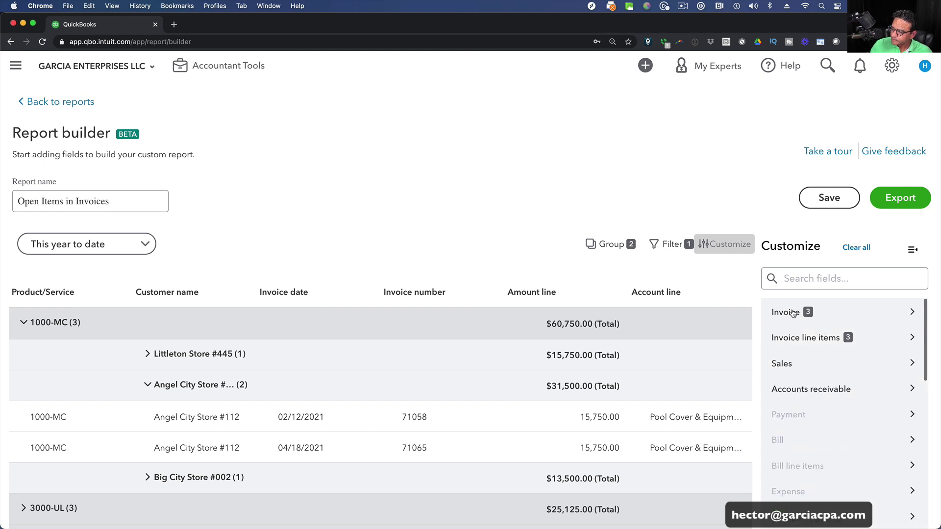
pyautogui.click(799, 313)
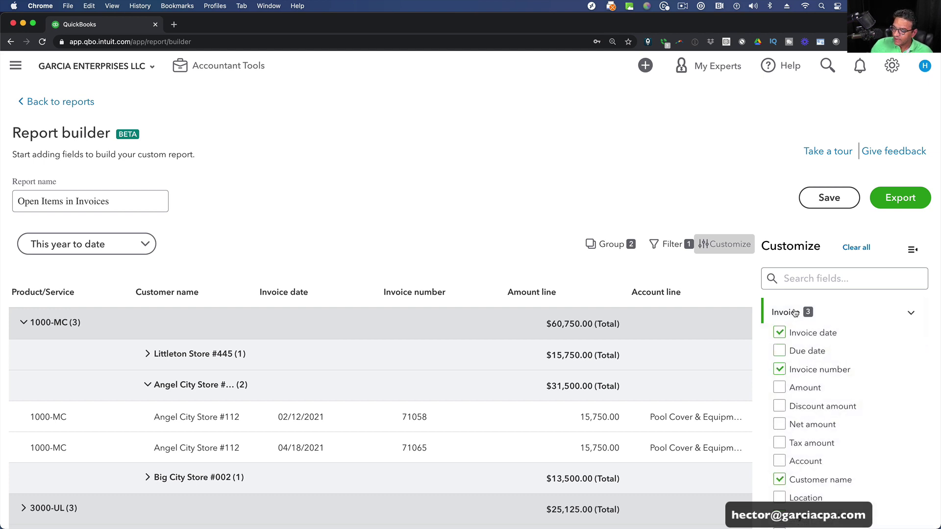
pyautogui.scroll(-5, 852, 363)
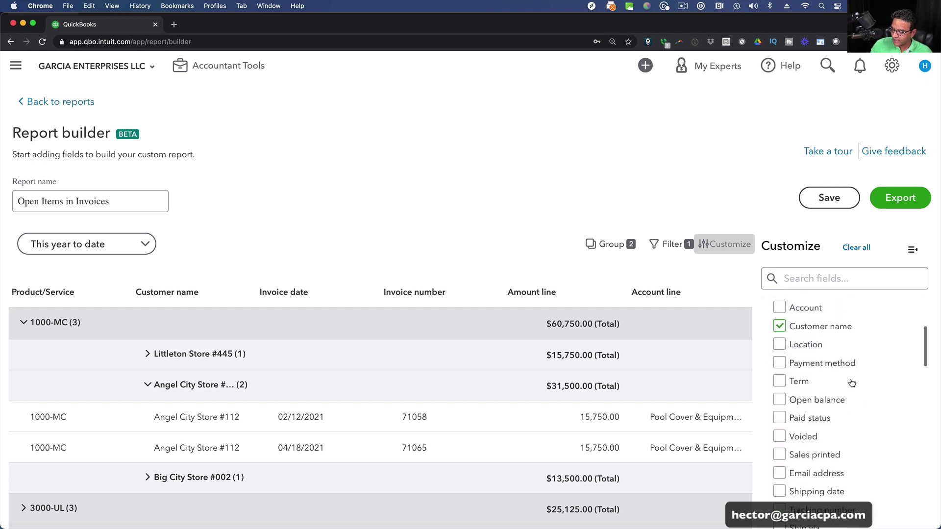
pyautogui.click(780, 418)
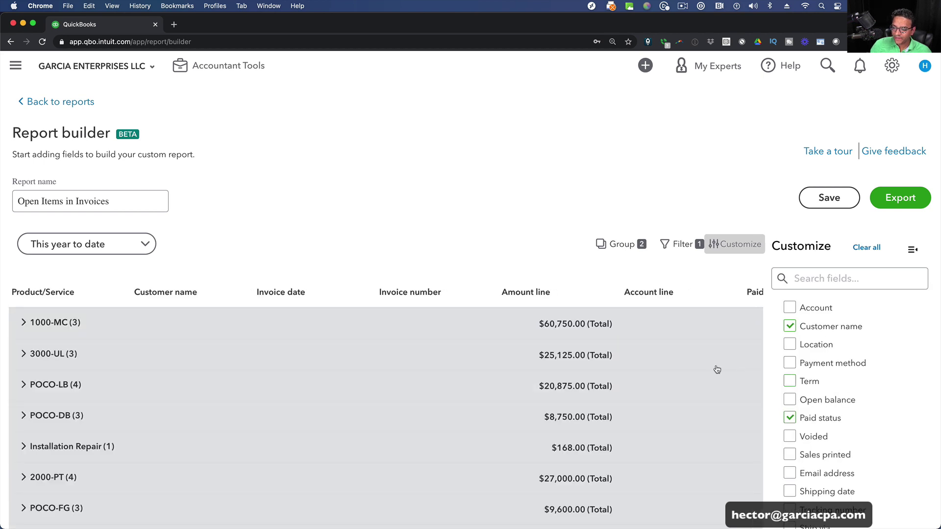
pyautogui.click(911, 250)
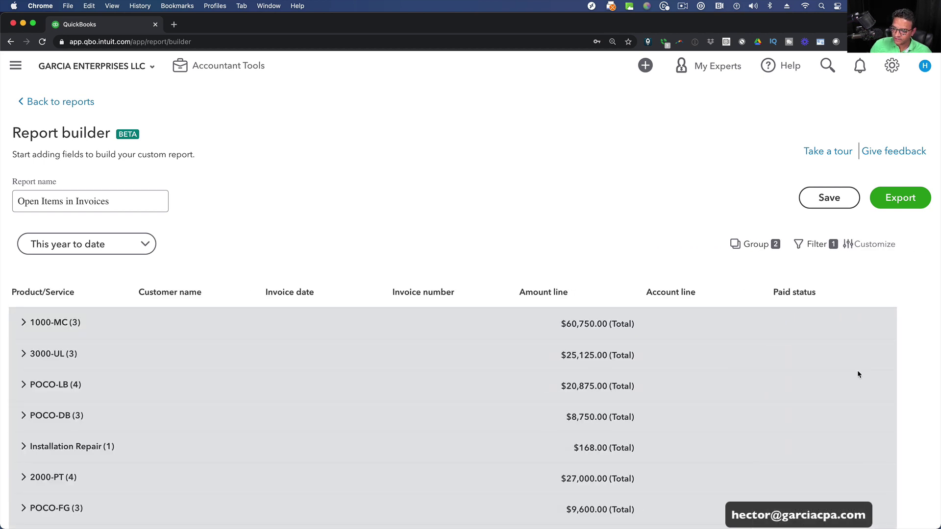
# Expand the 1000-MC and 3000-UL customer subgroups to review each unpaid invoice line.
pyautogui.click(24, 322)
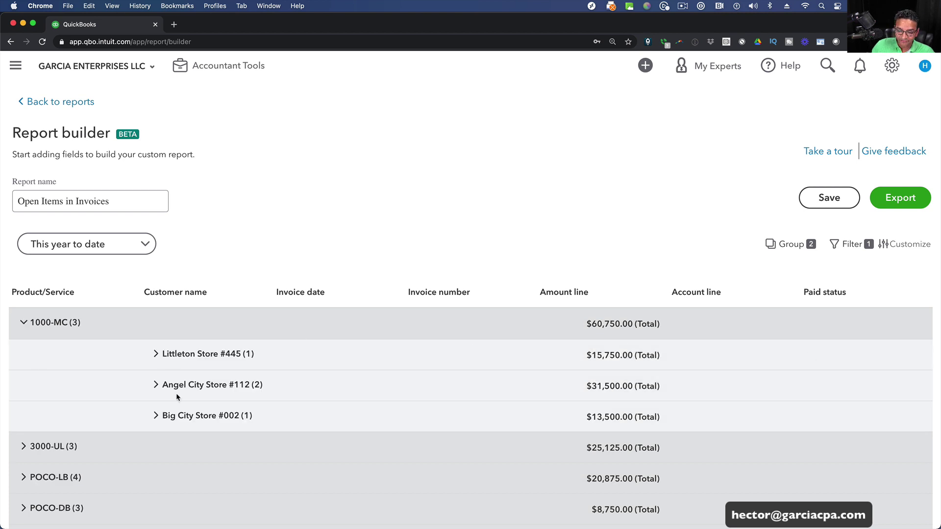
pyautogui.click(156, 385)
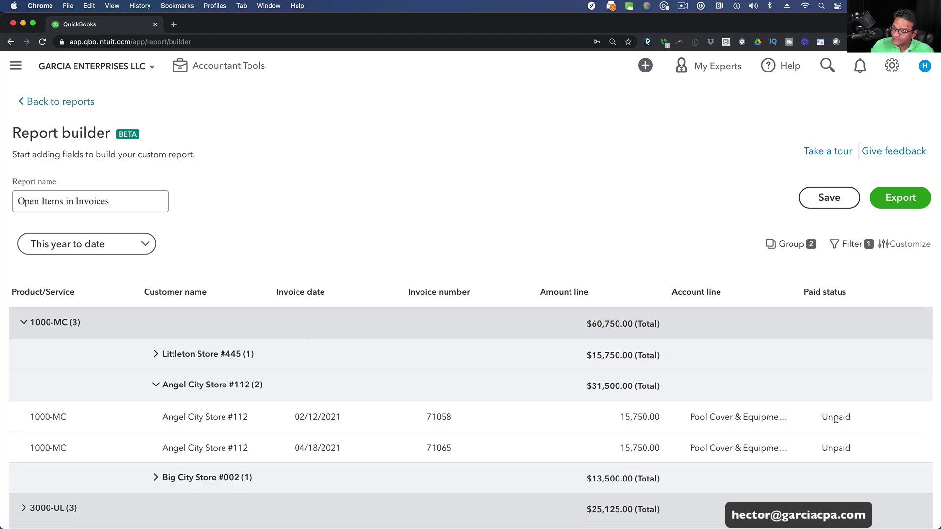
pyautogui.scroll(-3, 836, 419)
pyautogui.scroll(3, 839, 398)
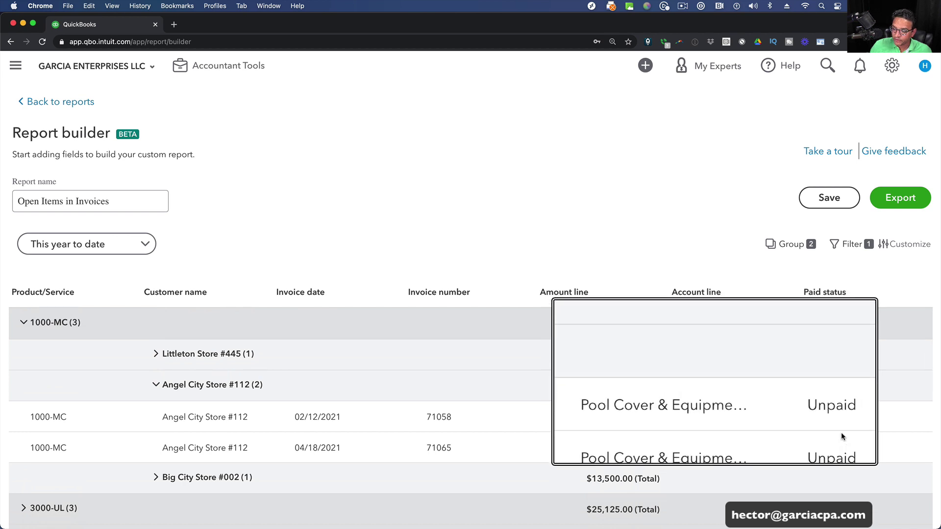
pyautogui.click(216, 352)
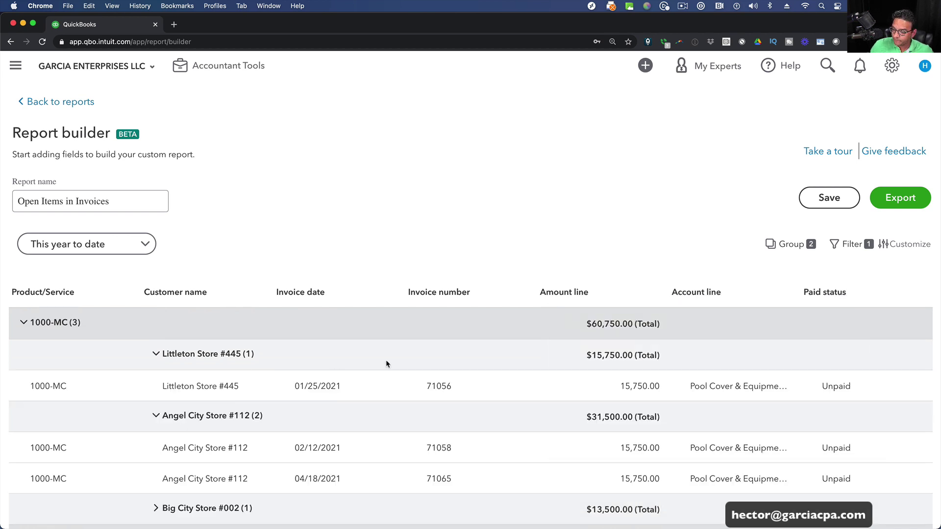
pyautogui.scroll(-3, 360, 380)
pyautogui.click(207, 409)
pyautogui.scroll(-1, 475, 430)
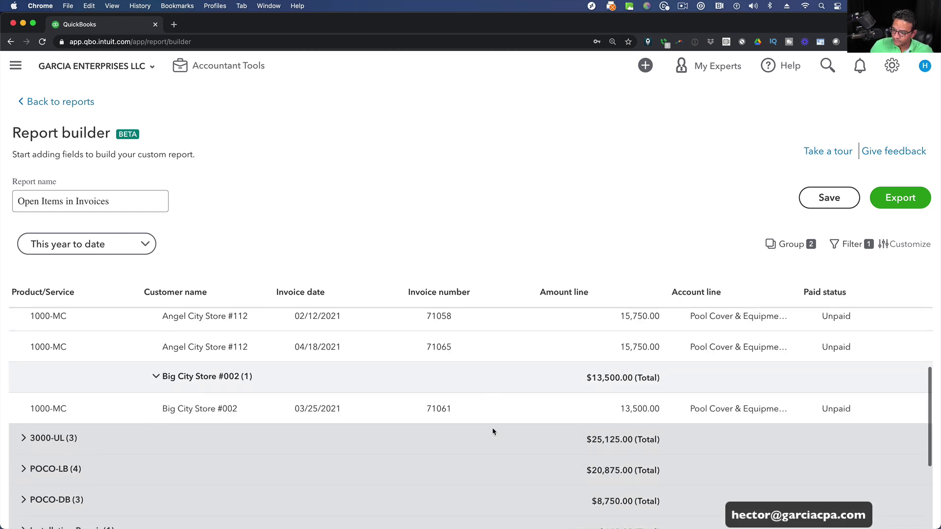
pyautogui.click(69, 425)
pyautogui.scroll(-2, 449, 436)
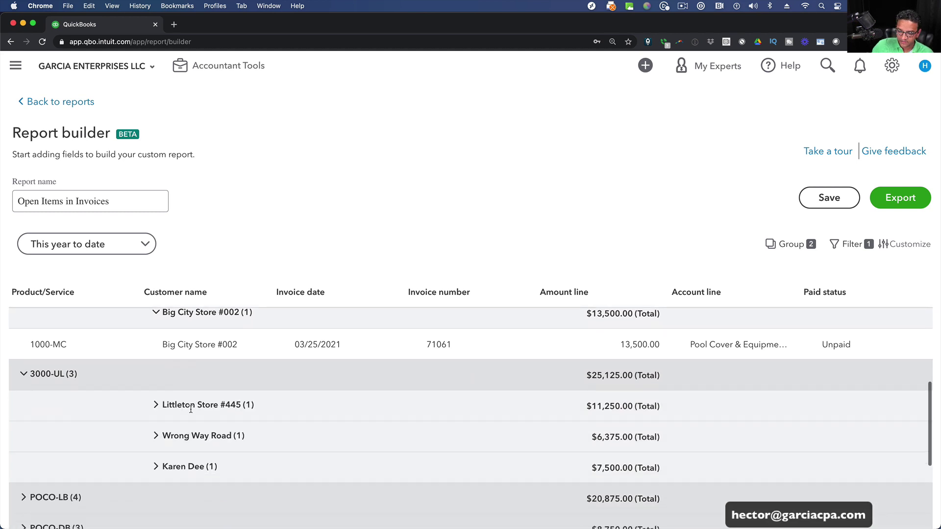
pyautogui.click(190, 405)
pyautogui.scroll(-1, 210, 419)
pyautogui.click(215, 436)
pyautogui.scroll(-2, 283, 439)
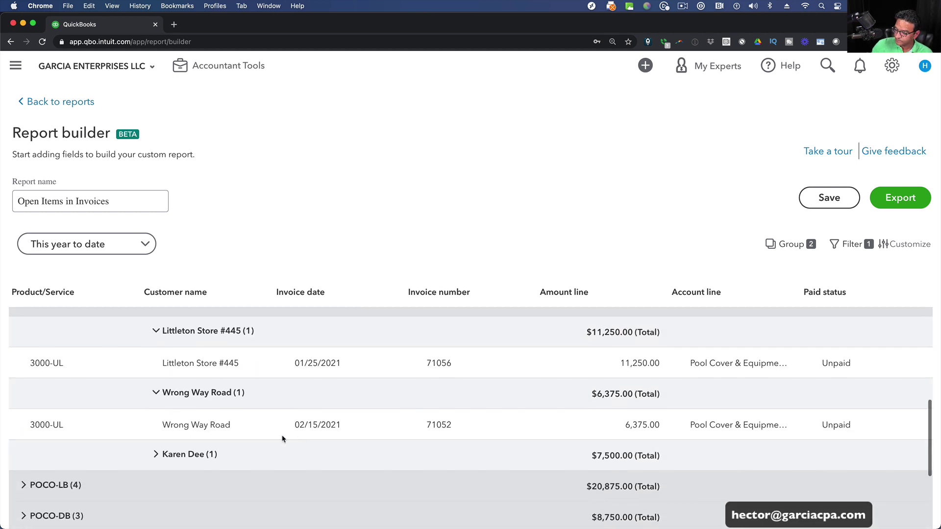
pyautogui.click(196, 453)
pyautogui.scroll(-2, 442, 422)
pyautogui.scroll(2, 295, 359)
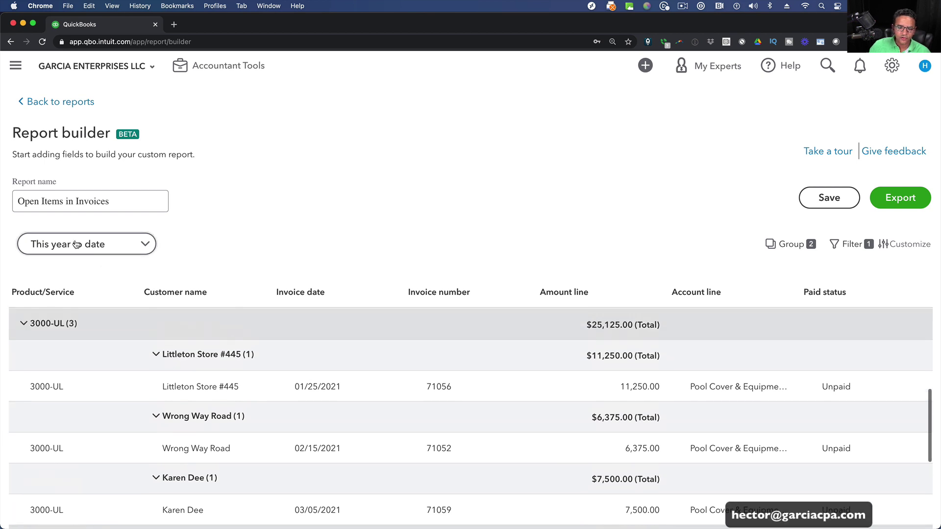
# Set the report period to Last fiscal year and expand the 1000-MC group.
pyautogui.click(76, 244)
pyautogui.click(49, 404)
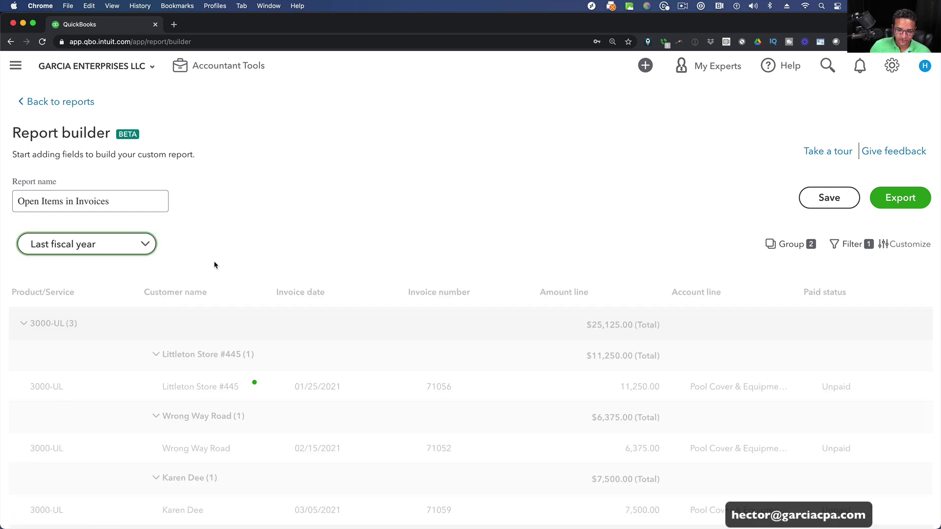
pyautogui.click(54, 321)
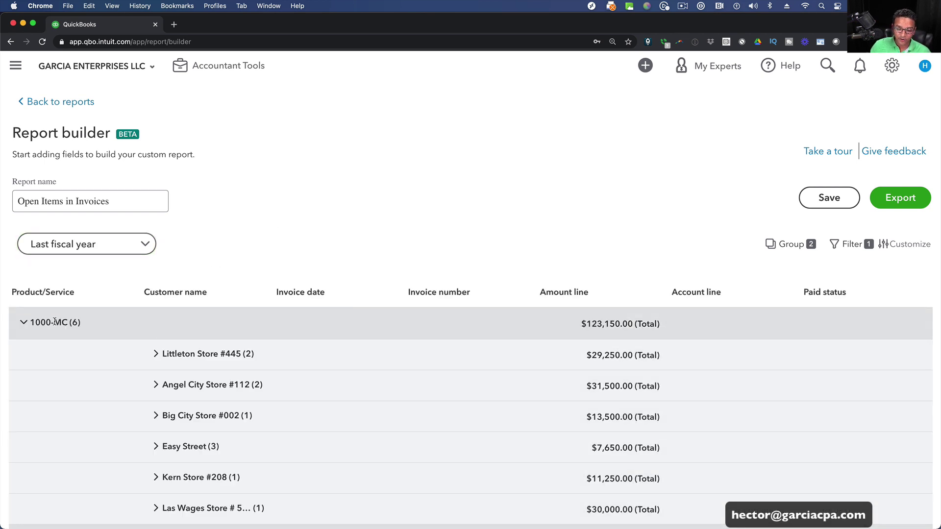
# Expand Littleton Store #445, Angel City Store #112 and Big City Store #002 to show their invoices.
pyautogui.click(222, 353)
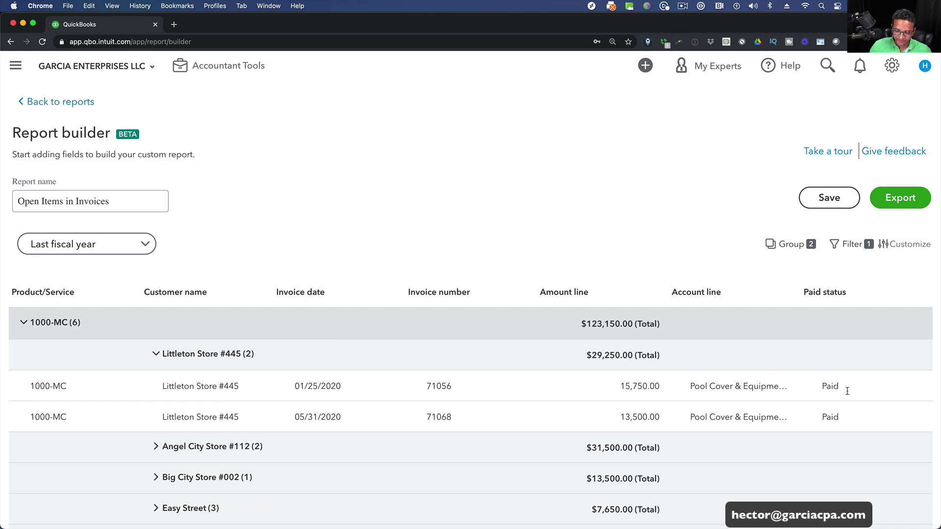
pyautogui.scroll(-1, 845, 404)
pyautogui.scroll(1, 845, 405)
pyautogui.click(287, 446)
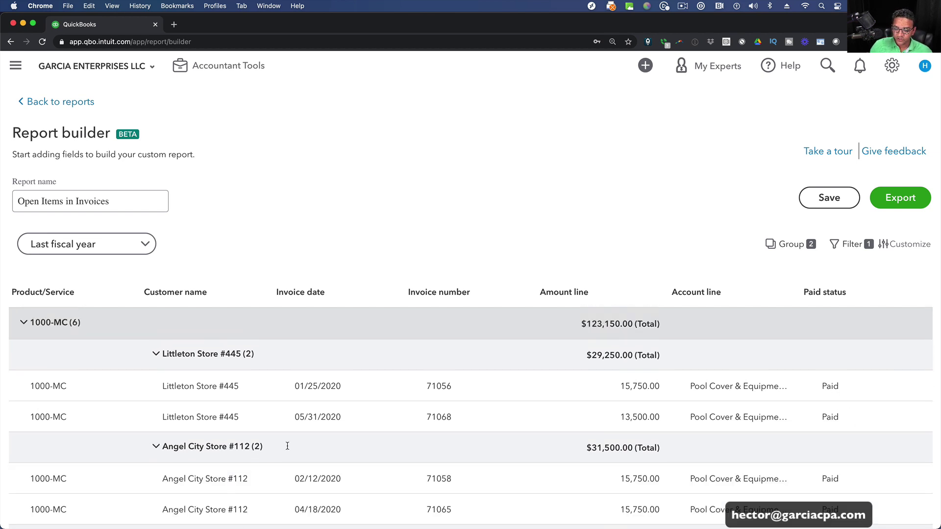
pyautogui.scroll(-5, 401, 445)
pyautogui.click(460, 470)
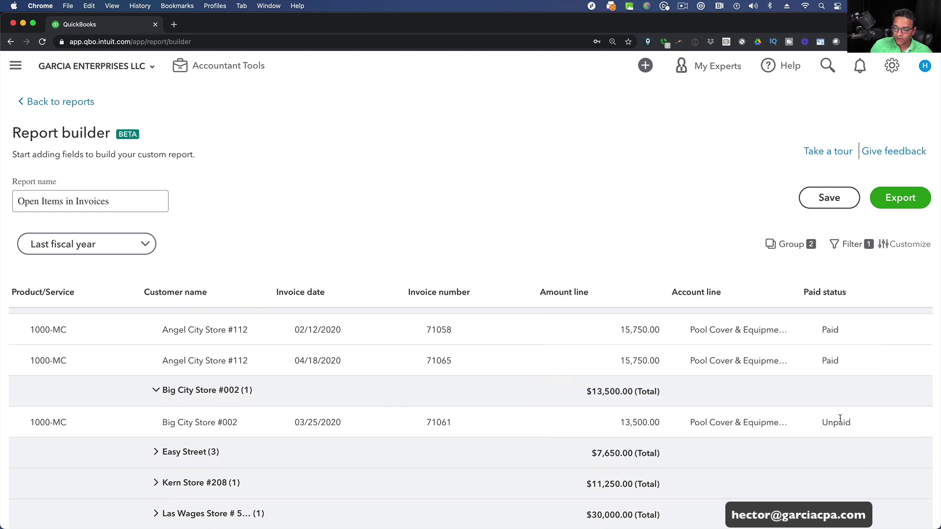
pyautogui.scroll(3, 700, 384)
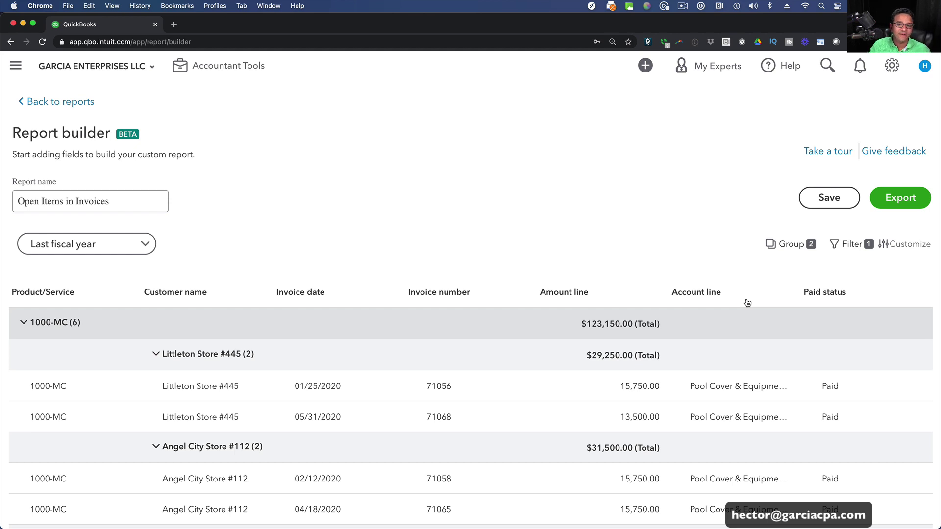
# Add a second filter, Paid status equals Unpaid, cutting 1000-MC to $54,750.00.
pyautogui.click(854, 248)
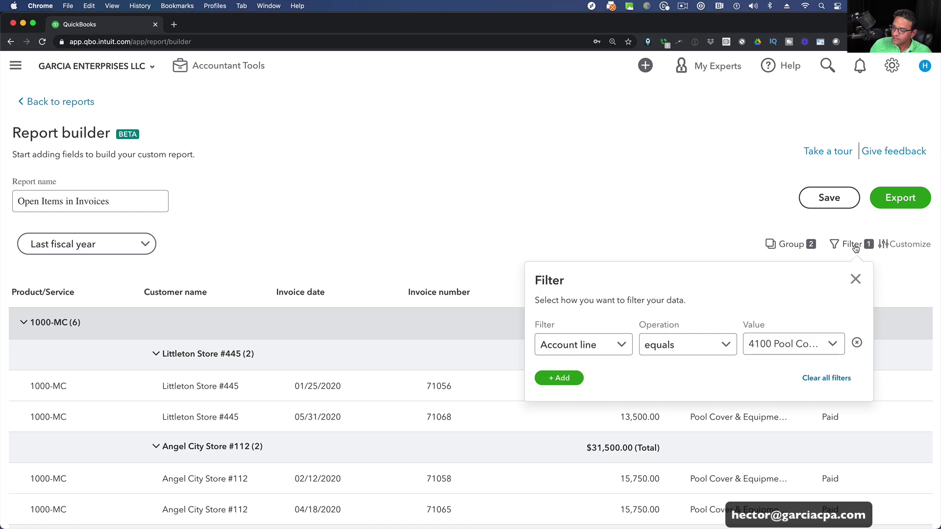
pyautogui.click(622, 347)
pyautogui.click(673, 326)
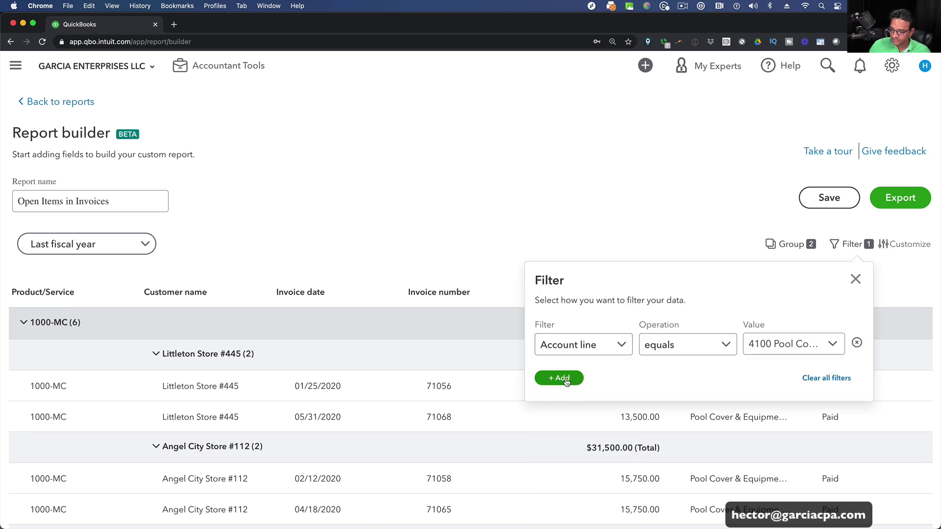
pyautogui.scroll(2, 562, 380)
pyautogui.scroll(-2, 560, 378)
pyautogui.click(560, 377)
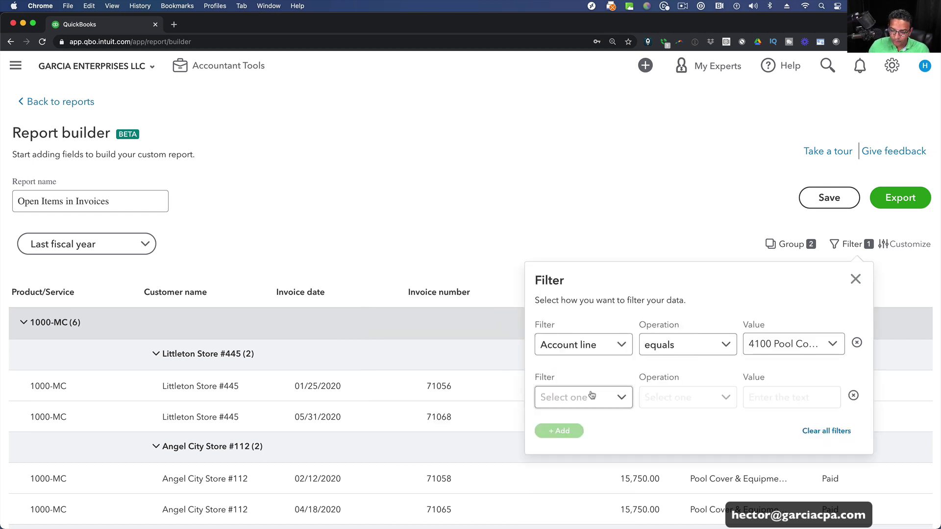
pyautogui.click(620, 399)
pyautogui.click(583, 370)
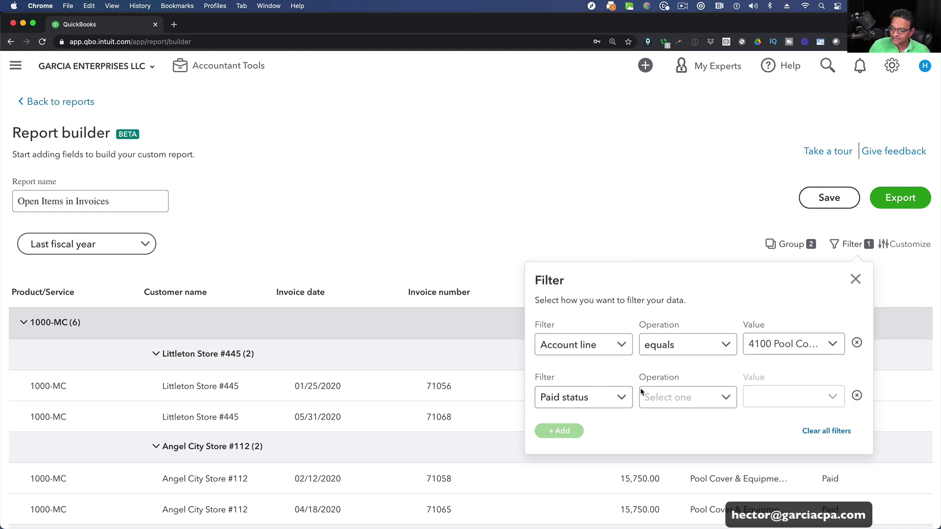
pyautogui.click(729, 402)
pyautogui.click(693, 422)
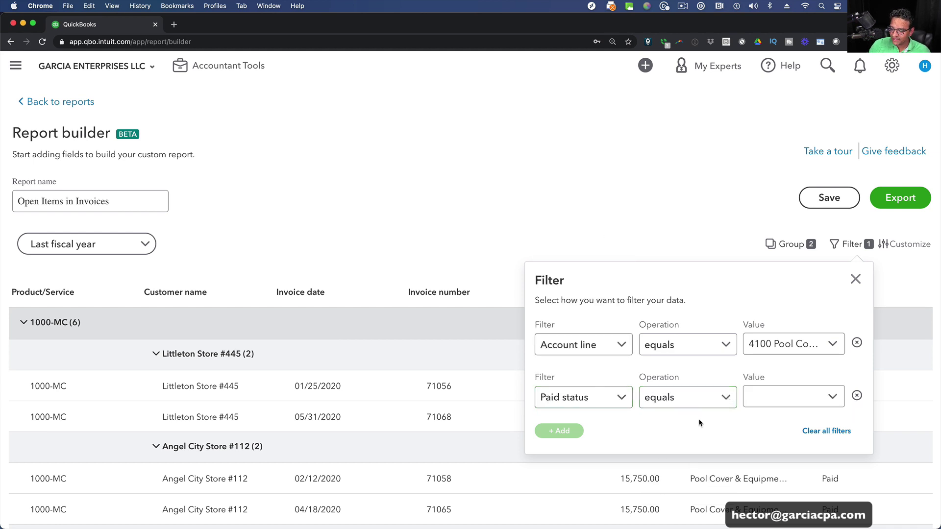
pyautogui.click(798, 394)
pyautogui.click(637, 491)
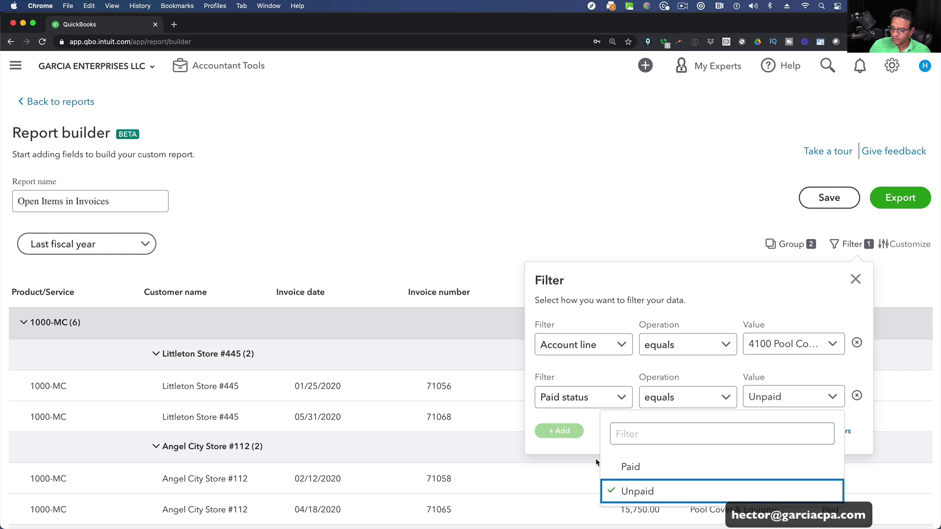
pyautogui.click(716, 284)
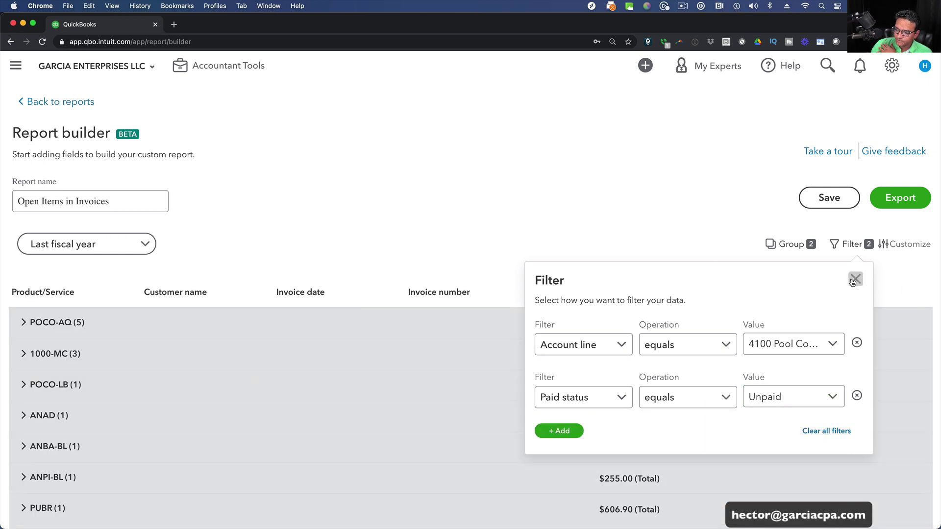
pyautogui.click(855, 279)
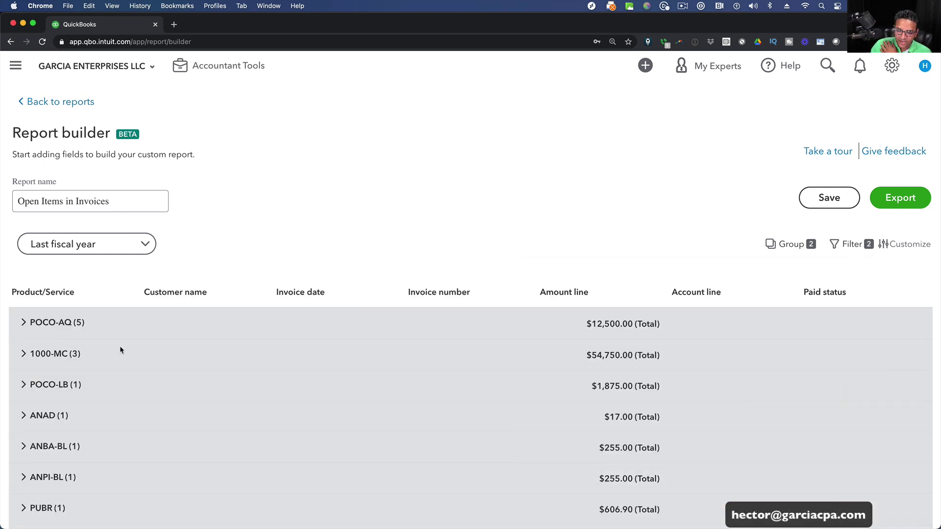
pyautogui.click(57, 321)
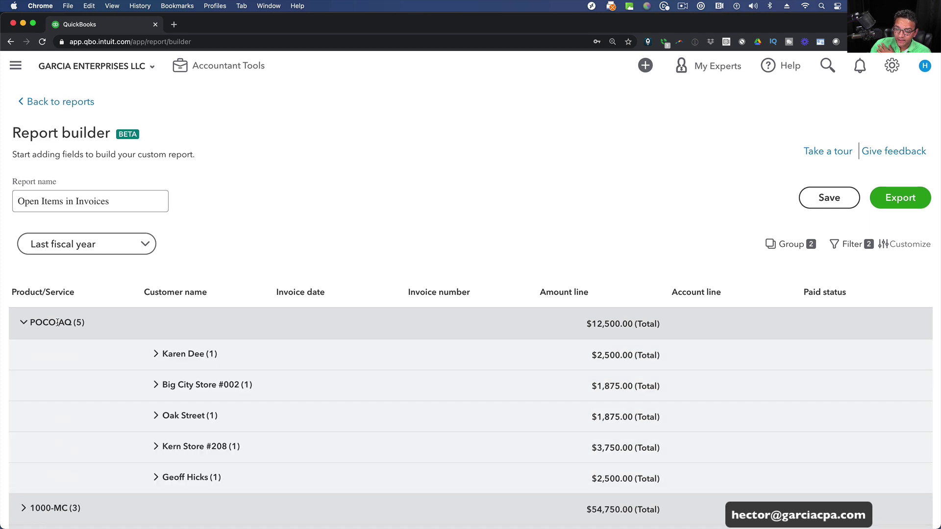
pyautogui.click(184, 353)
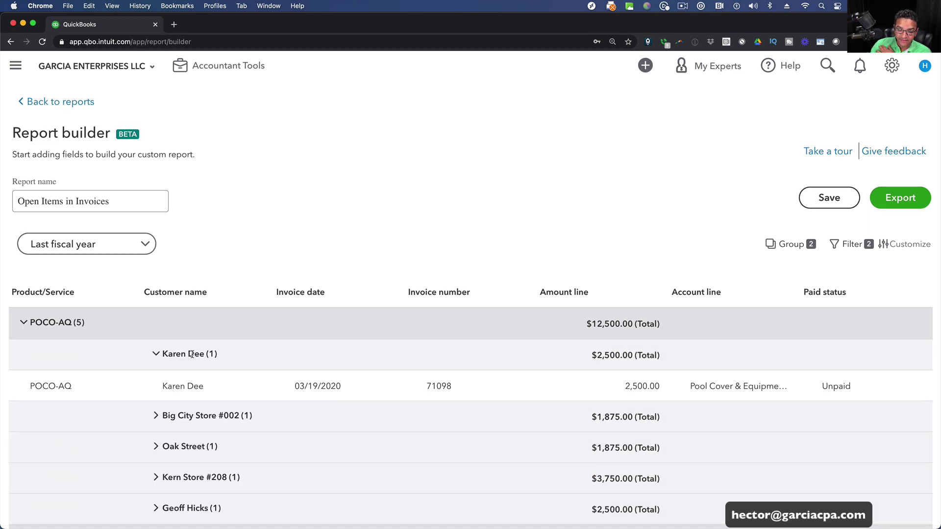
pyautogui.click(183, 445)
pyautogui.scroll(-1, 493, 450)
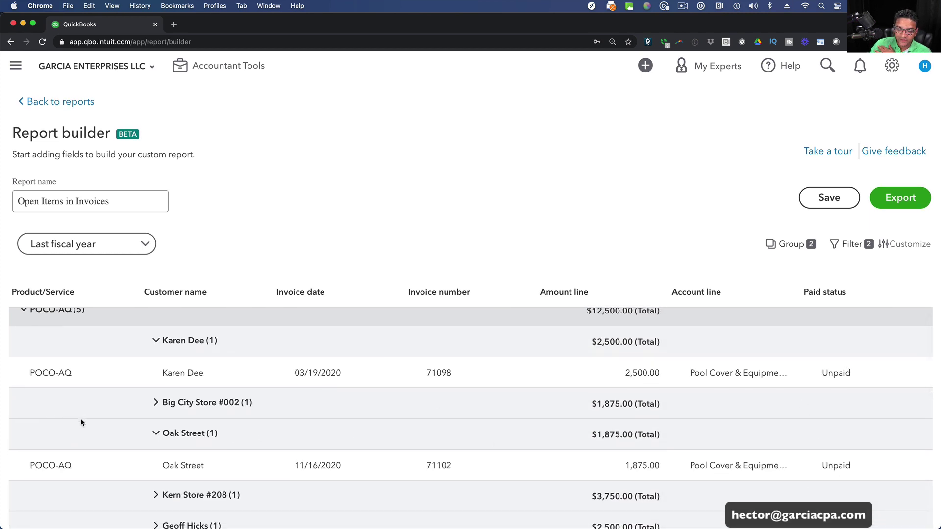
pyautogui.scroll(1, 82, 423)
pyautogui.click(186, 354)
pyautogui.click(49, 321)
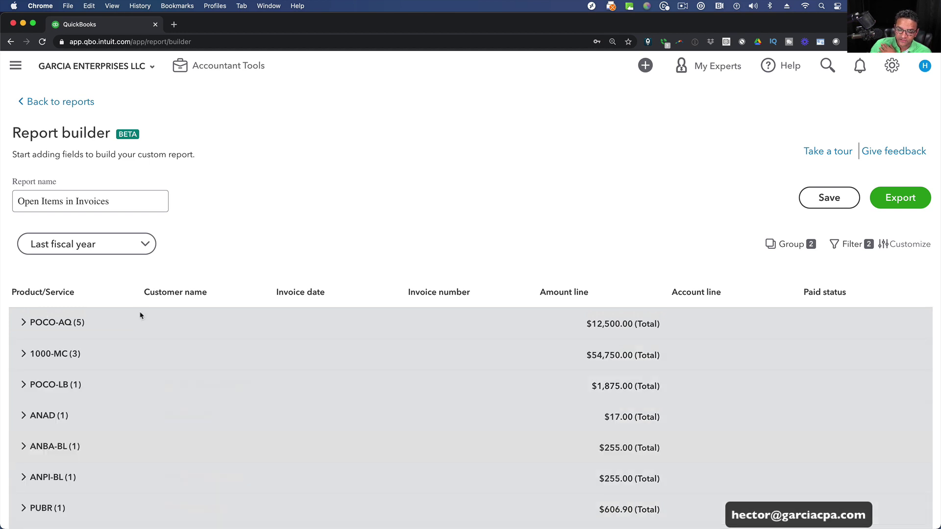
pyautogui.click(789, 247)
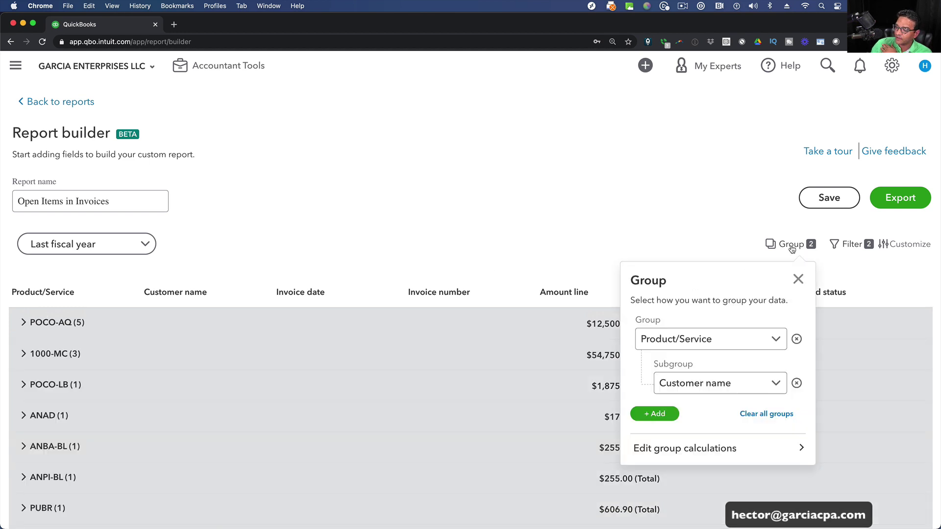
# Remove the Product/Service and Customer name groupings and scroll the 20 ungrouped unpaid lines.
pyautogui.click(796, 340)
pyautogui.click(797, 339)
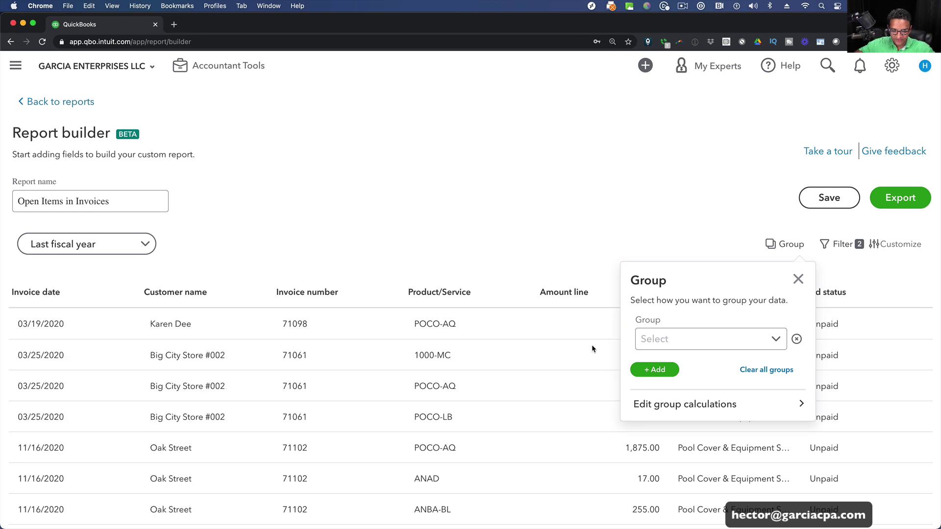
pyautogui.click(797, 280)
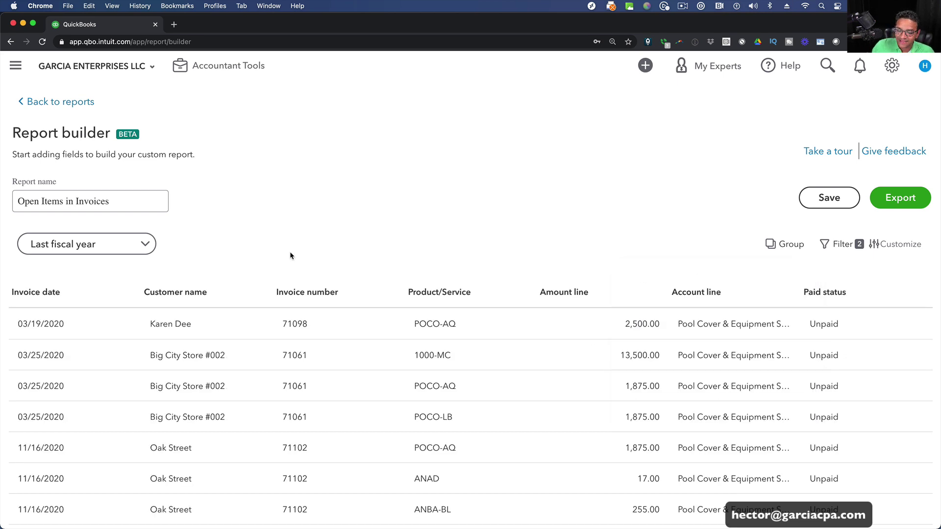
pyautogui.scroll(-6, 427, 353)
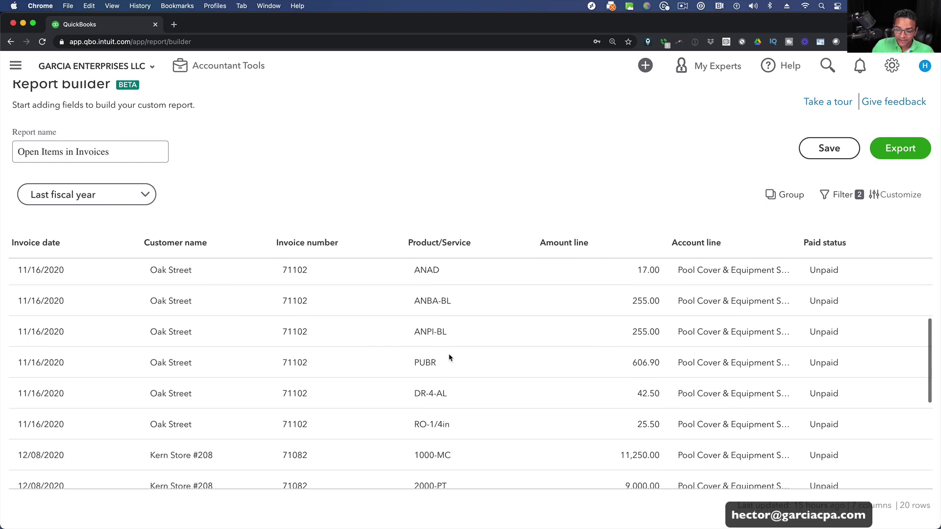
pyautogui.scroll(5, 448, 354)
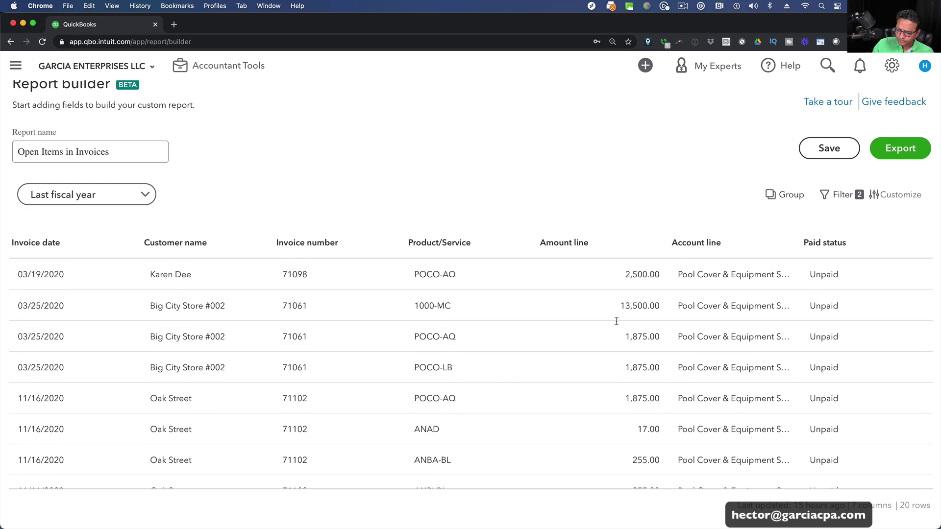
pyautogui.scroll(-10, 537, 331)
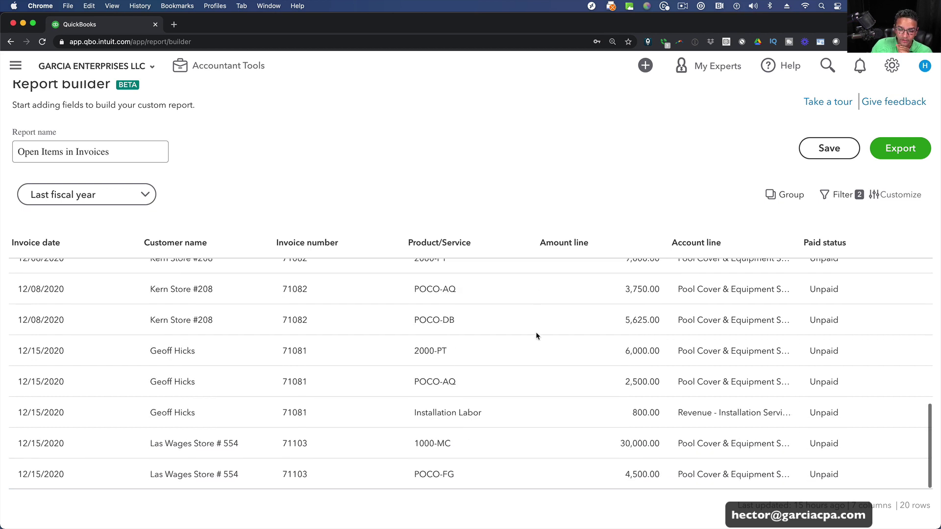
pyautogui.scroll(12, 536, 331)
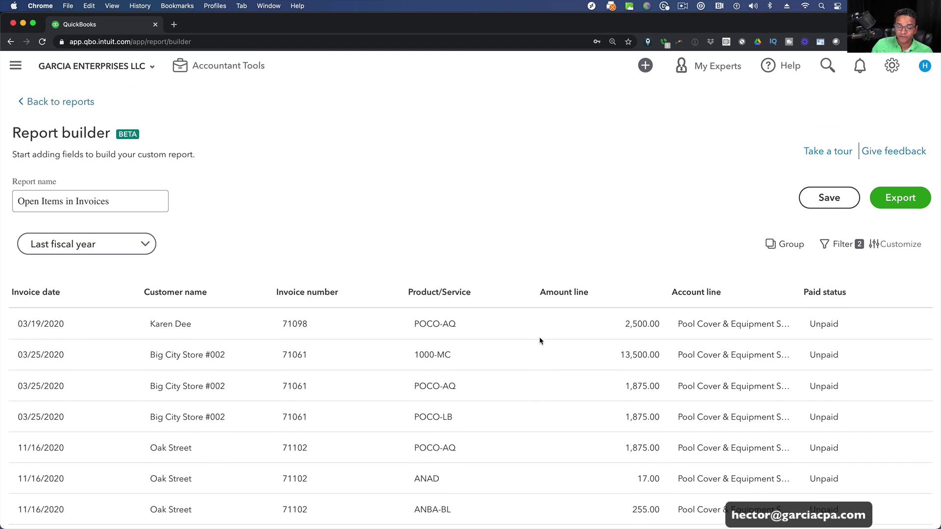
pyautogui.click(784, 245)
pyautogui.click(766, 340)
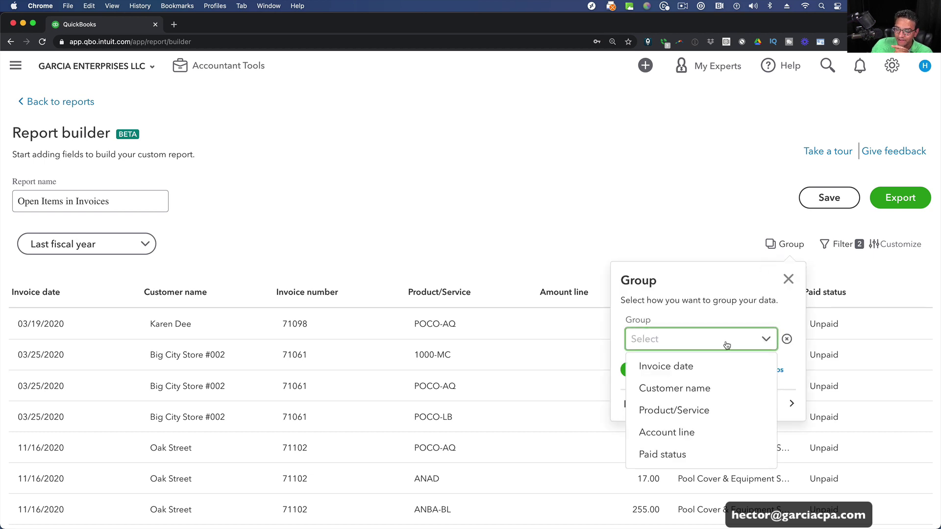
pyautogui.click(673, 389)
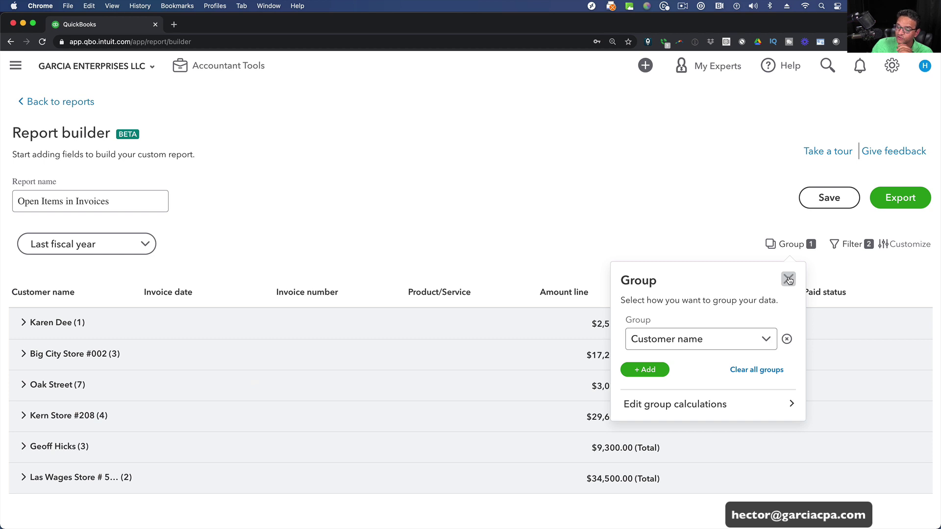
pyautogui.click(848, 245)
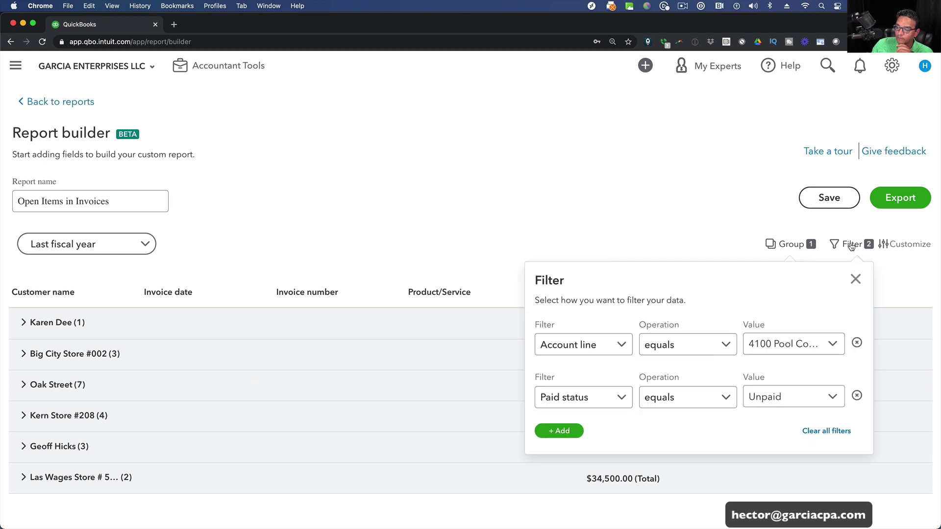
# Remove the Paid status filter and add Paid status as a subgroup under each customer.
pyautogui.click(856, 395)
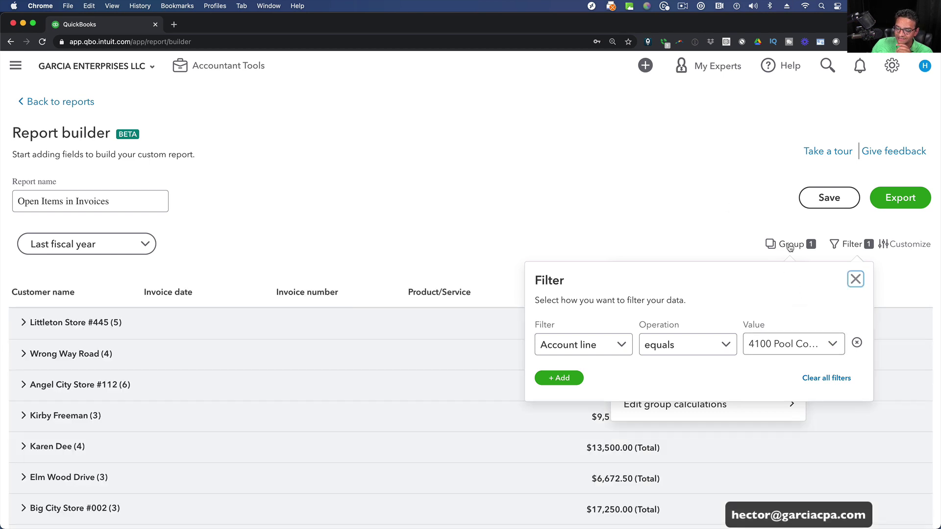
pyautogui.click(568, 379)
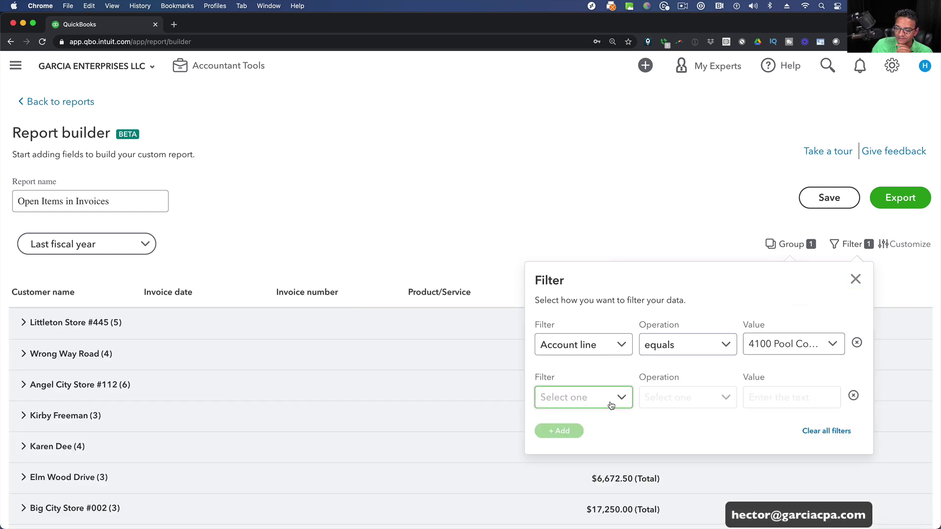
pyautogui.click(791, 245)
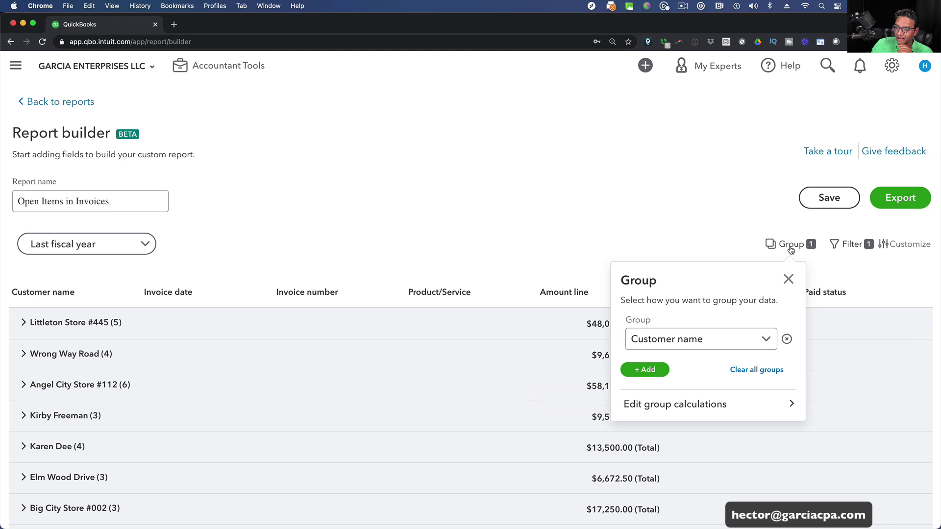
pyautogui.click(641, 370)
pyautogui.click(769, 384)
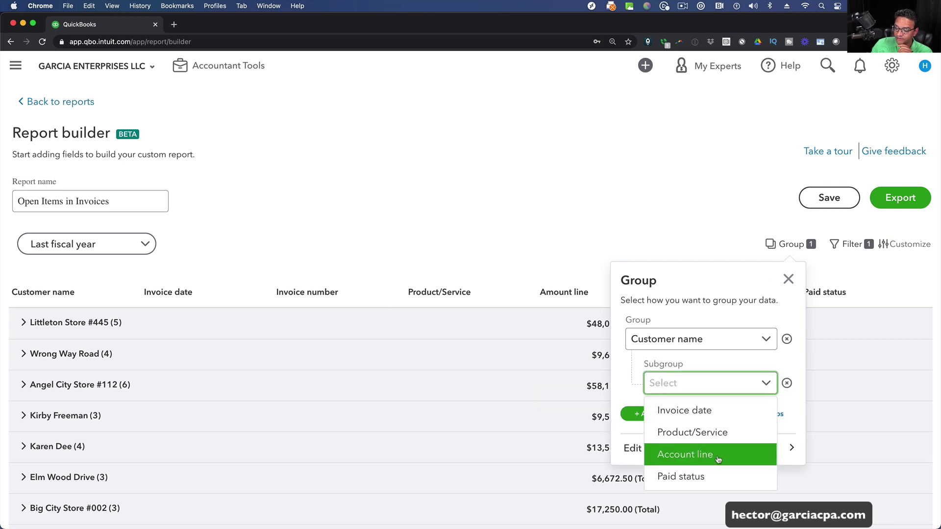
pyautogui.click(702, 476)
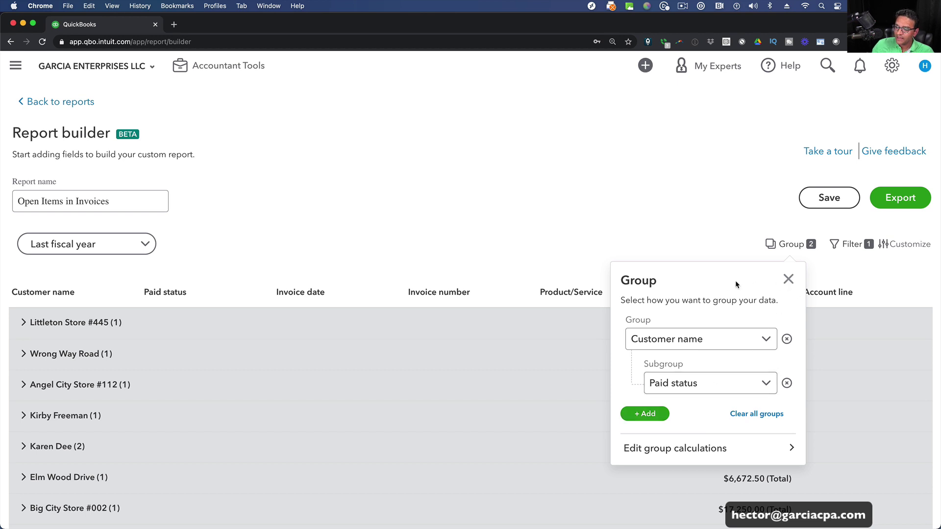
pyautogui.click(619, 225)
pyautogui.scroll(-1, 408, 331)
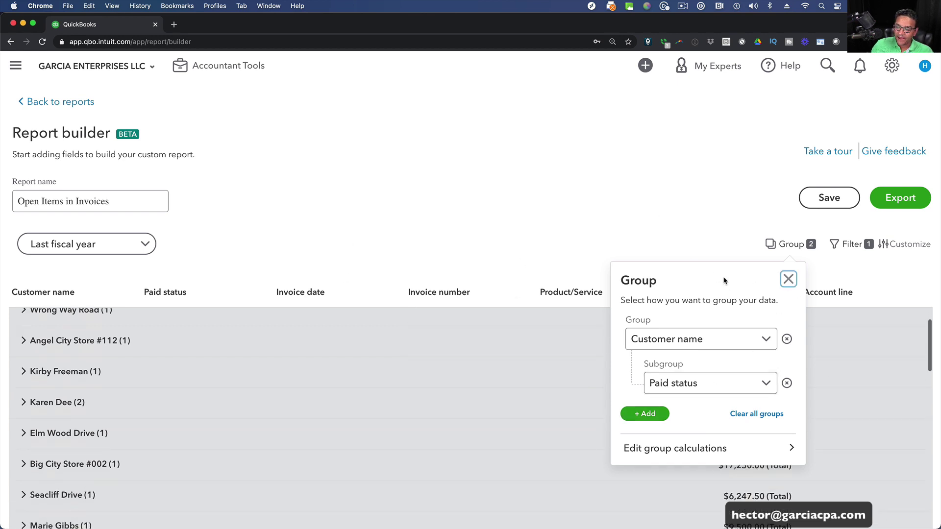
# Close the grouping settings and expand the Las Wages Store # 554 customer group.
pyautogui.click(788, 279)
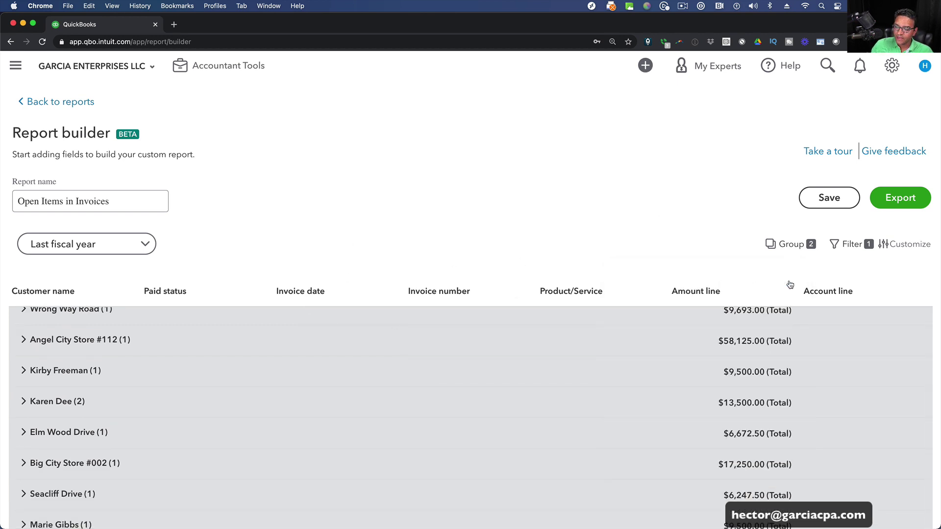
pyautogui.scroll(-10, 287, 435)
pyautogui.scroll(-5, 289, 434)
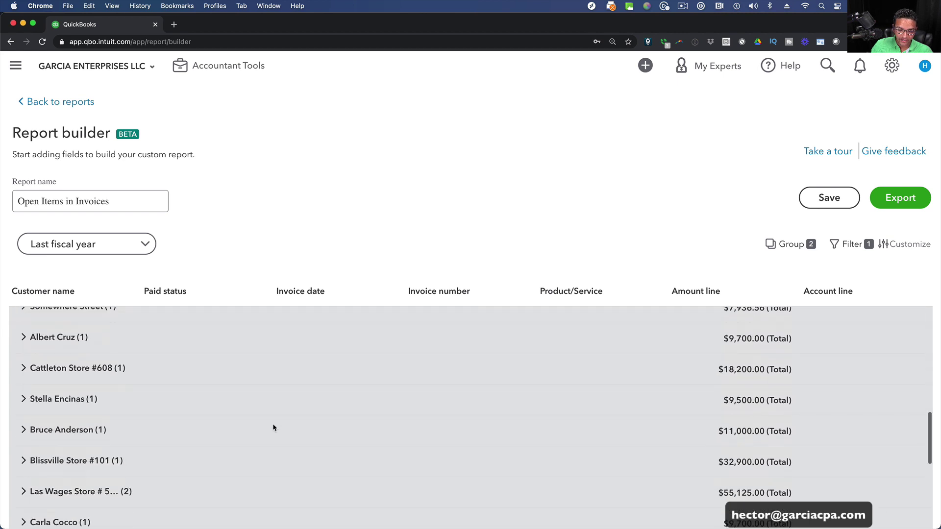
pyautogui.click(70, 380)
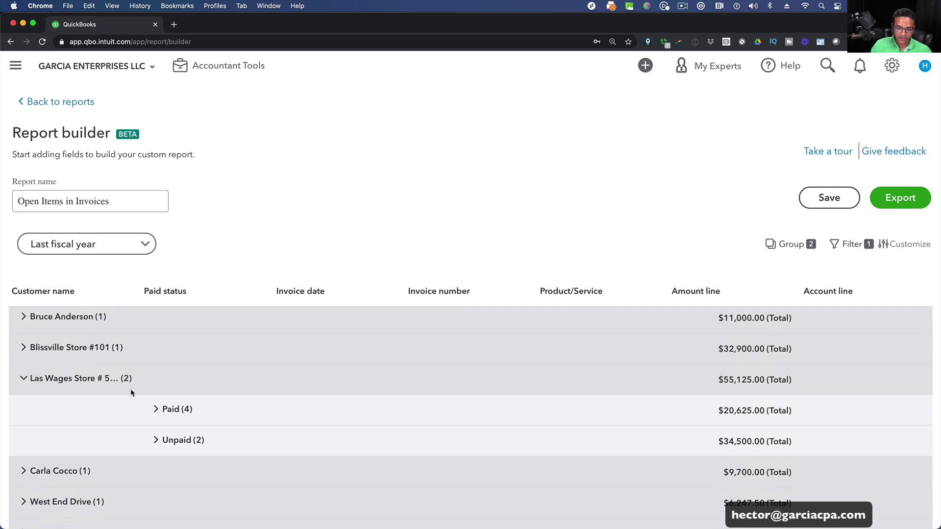
pyautogui.scroll(-2, 45, 384)
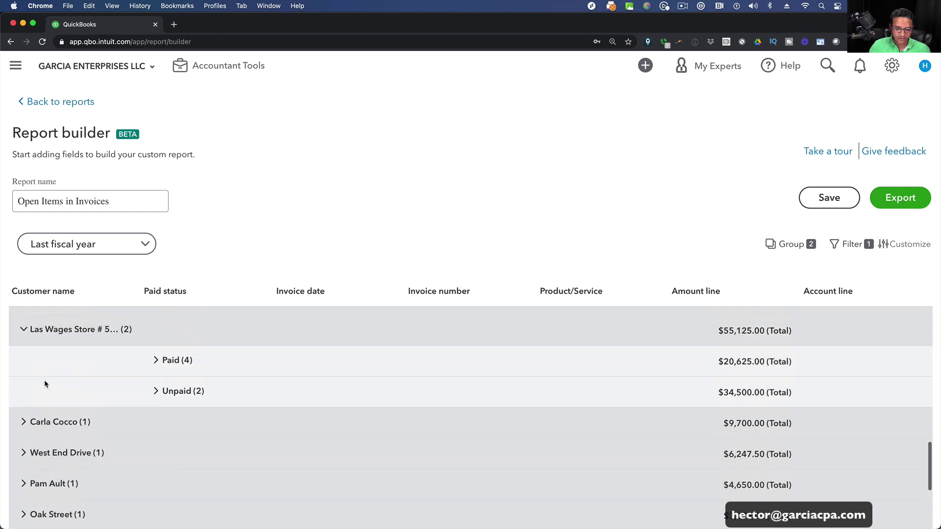
pyautogui.scroll(3, 45, 384)
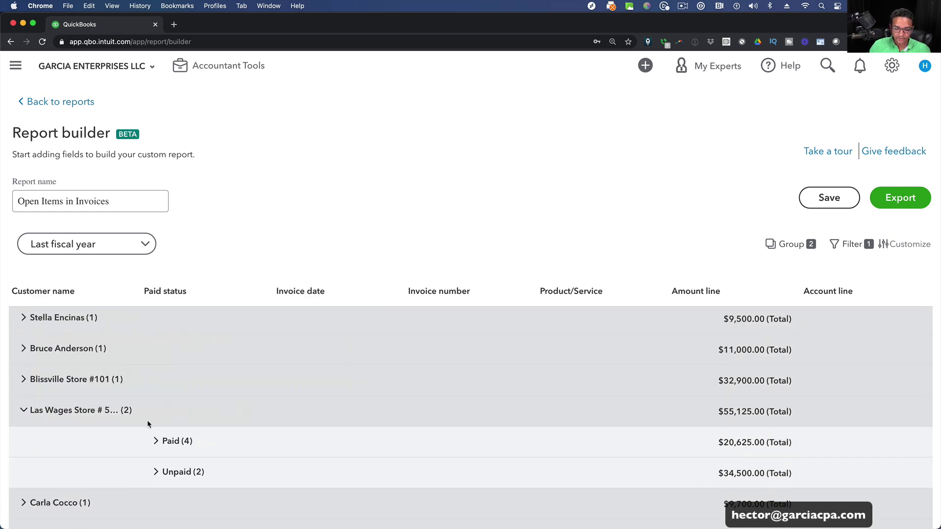
pyautogui.scroll(5, 180, 441)
pyautogui.scroll(-5, 180, 442)
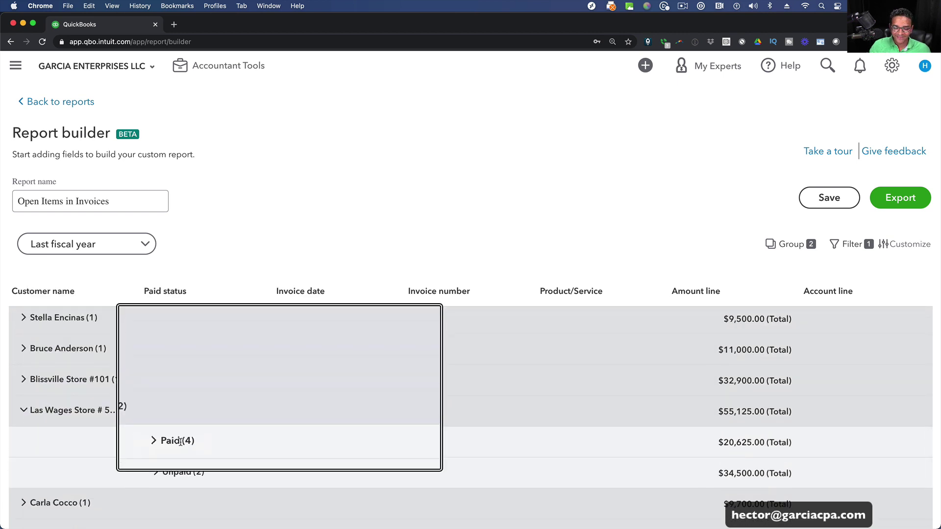
pyautogui.scroll(-1, 196, 441)
# Inspect that customer's Paid (4) and Unpaid (2) invoice lines, then collapse them.
pyautogui.click(169, 424)
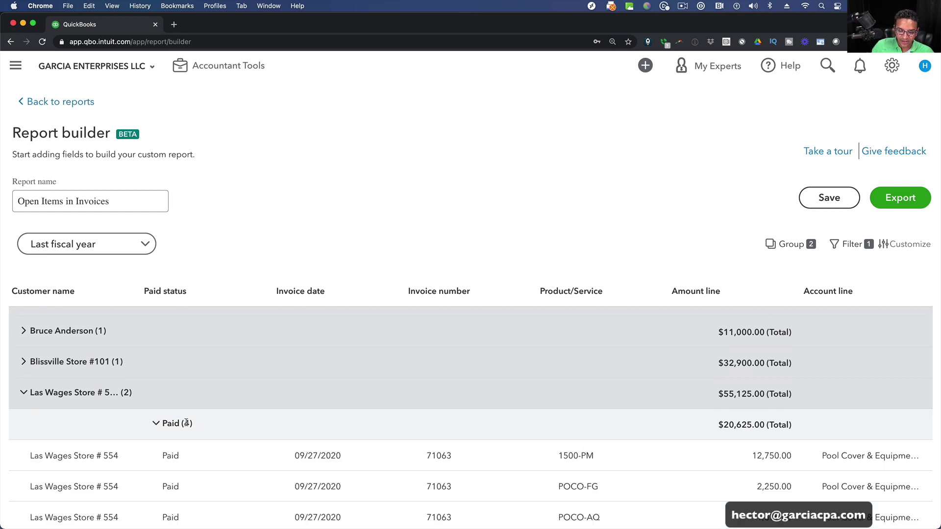
pyautogui.scroll(-2, 349, 427)
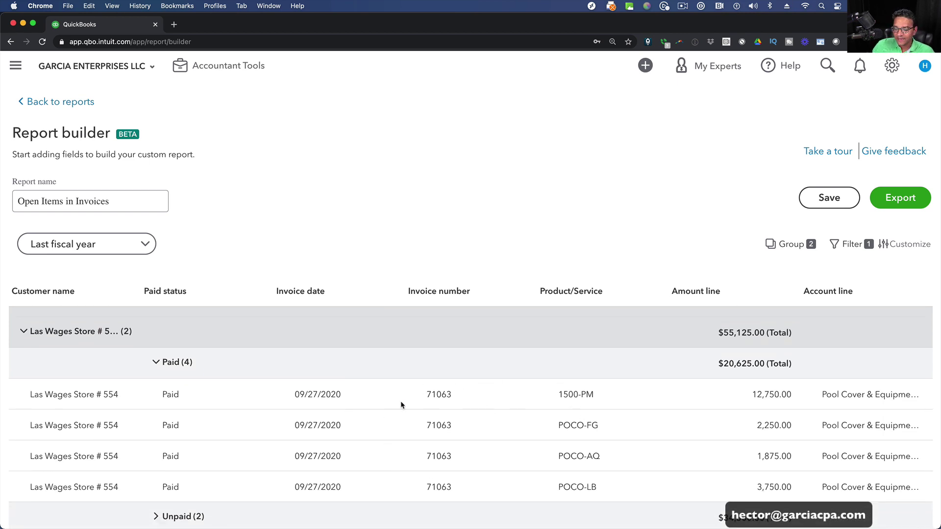
pyautogui.click(173, 362)
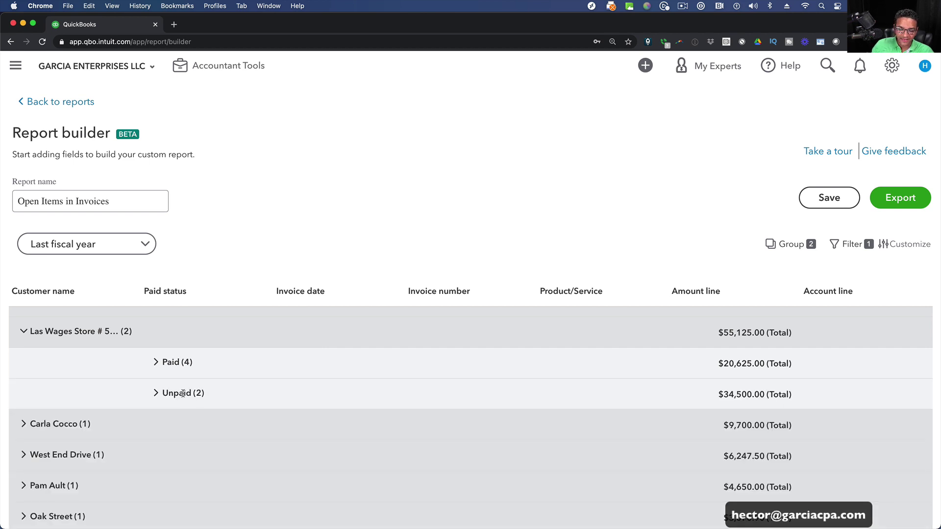
pyautogui.click(182, 393)
pyautogui.click(182, 393)
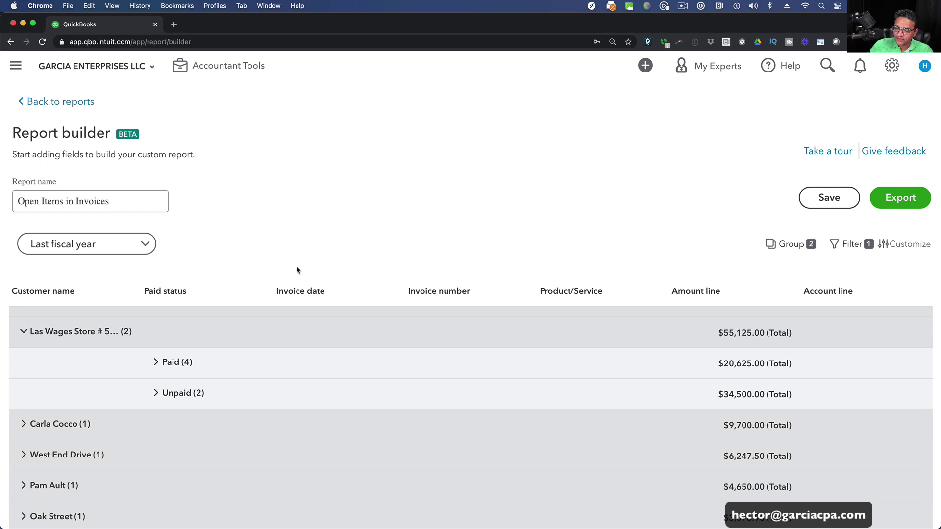
# Remove the Paid status subgroup and the Customer name grouping.
pyautogui.click(777, 245)
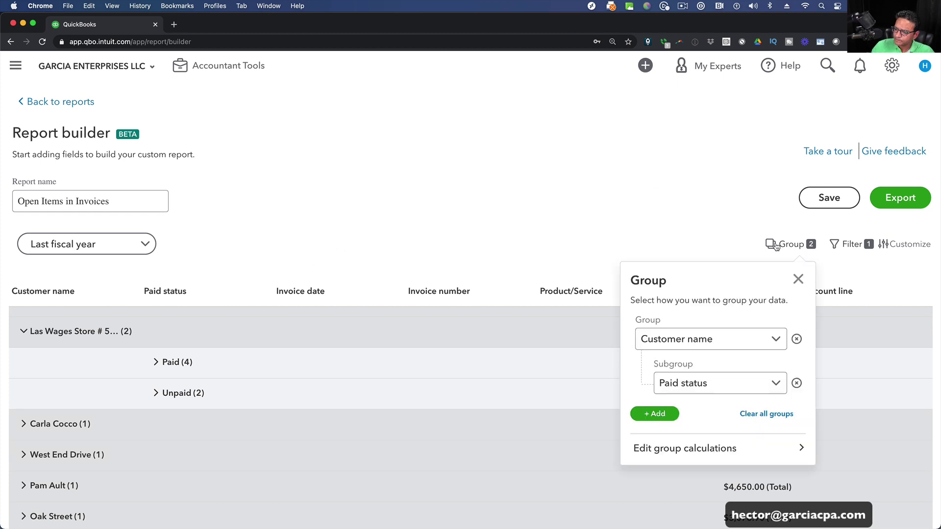
pyautogui.click(796, 383)
pyautogui.click(797, 339)
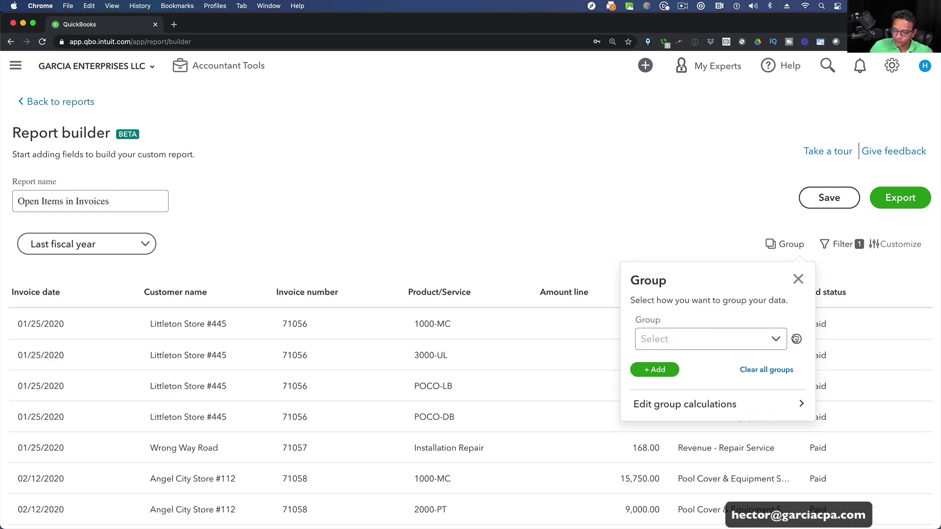
# Remove the Account line equals filter and clear all remaining report filters.
pyautogui.click(798, 279)
pyautogui.click(844, 245)
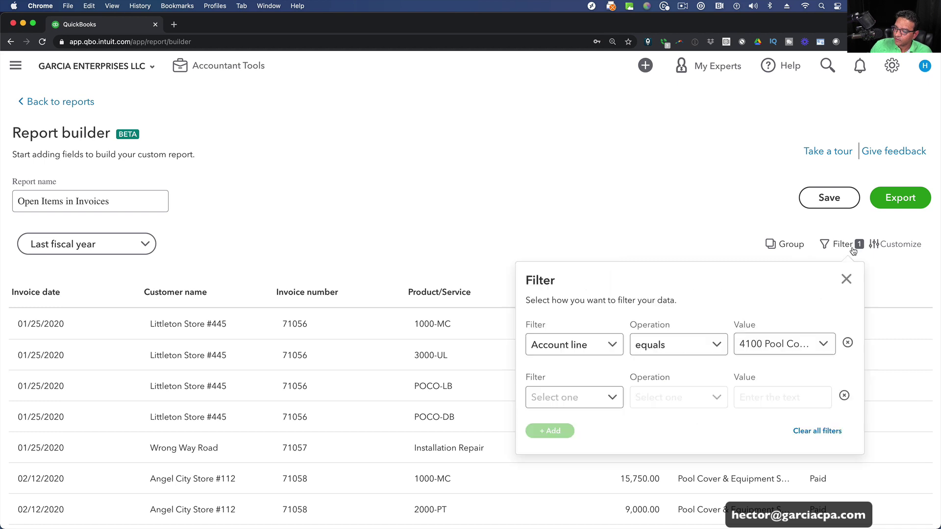
pyautogui.click(848, 344)
pyautogui.click(847, 280)
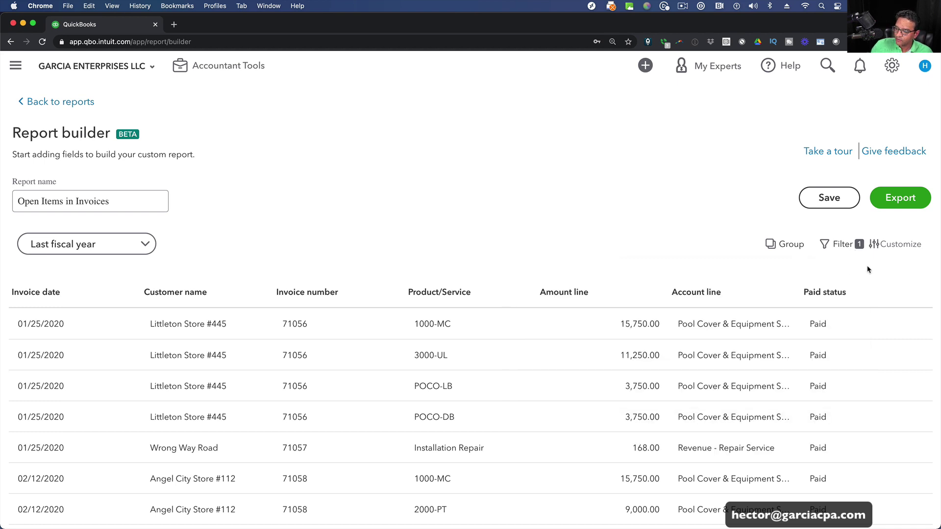
pyautogui.click(845, 245)
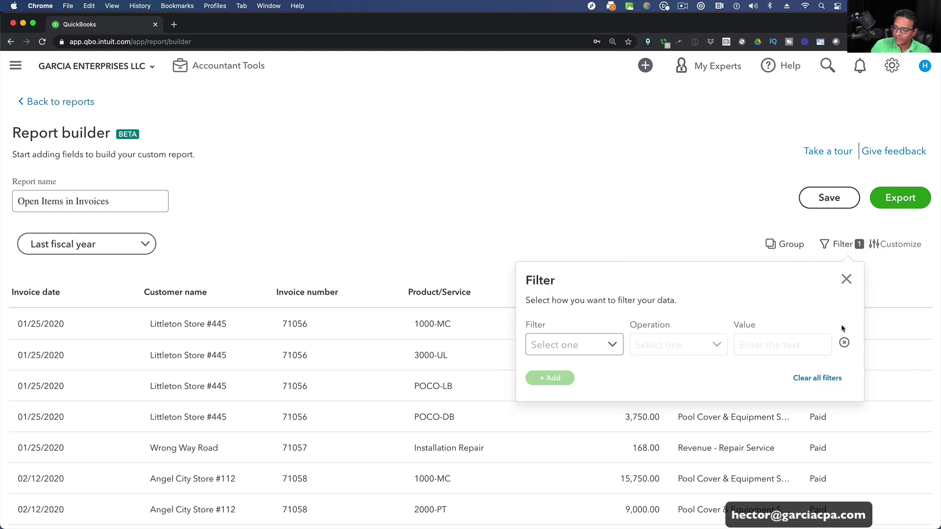
pyautogui.click(817, 380)
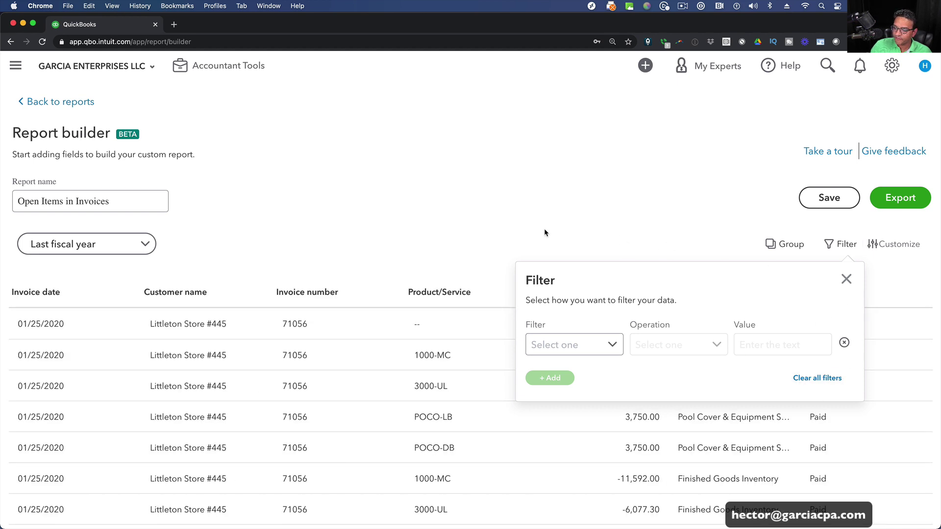
pyautogui.click(847, 279)
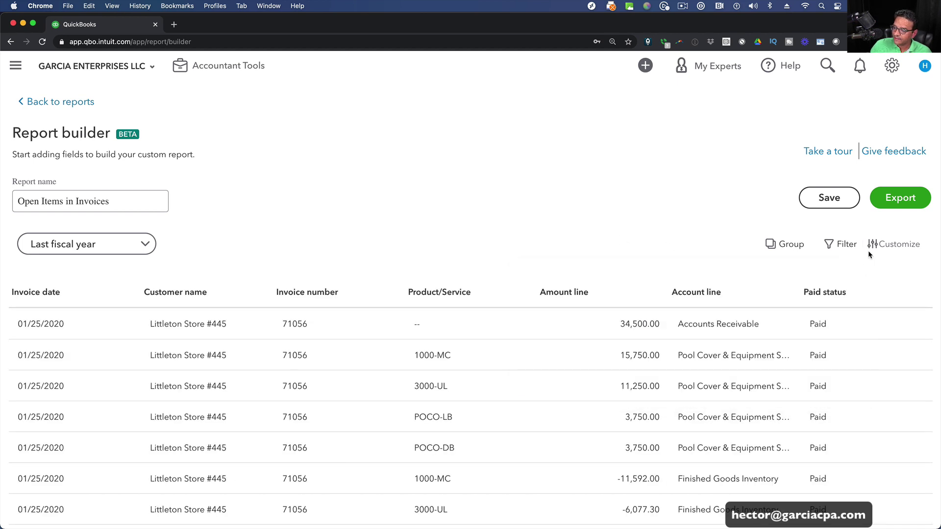
# Clear every field from the report, leaving the field categories listed.
pyautogui.click(894, 244)
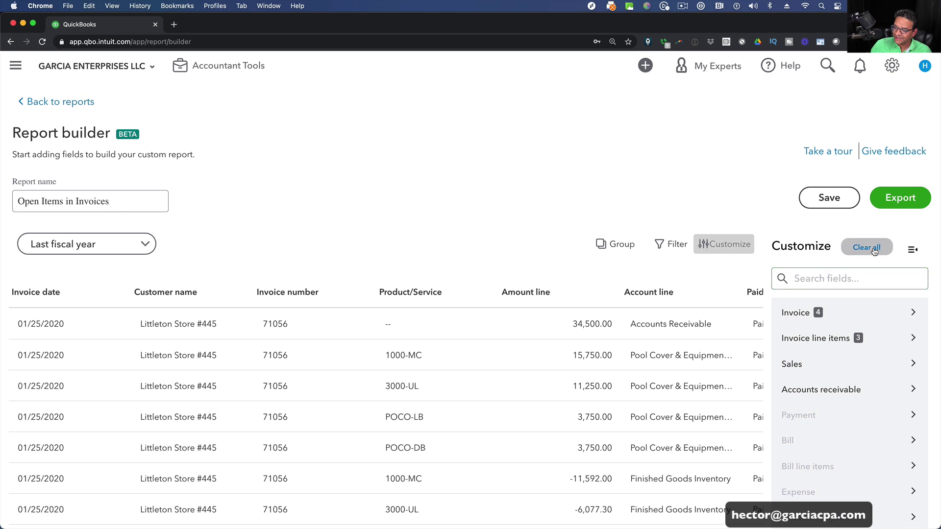
pyautogui.click(866, 247)
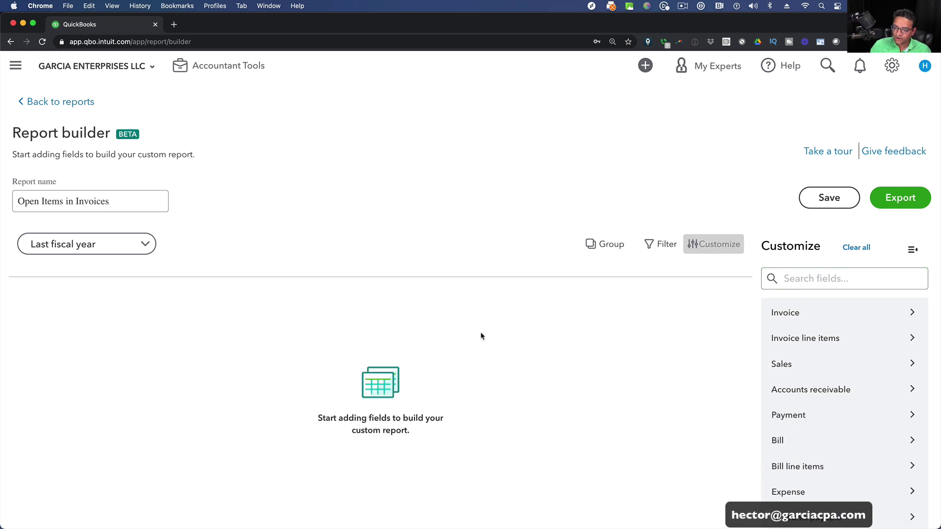
pyautogui.click(912, 250)
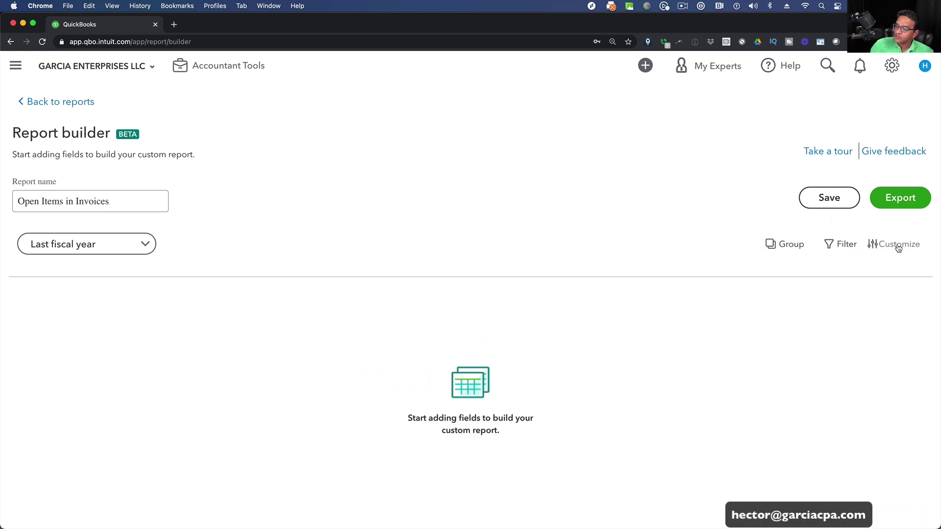
pyautogui.click(898, 248)
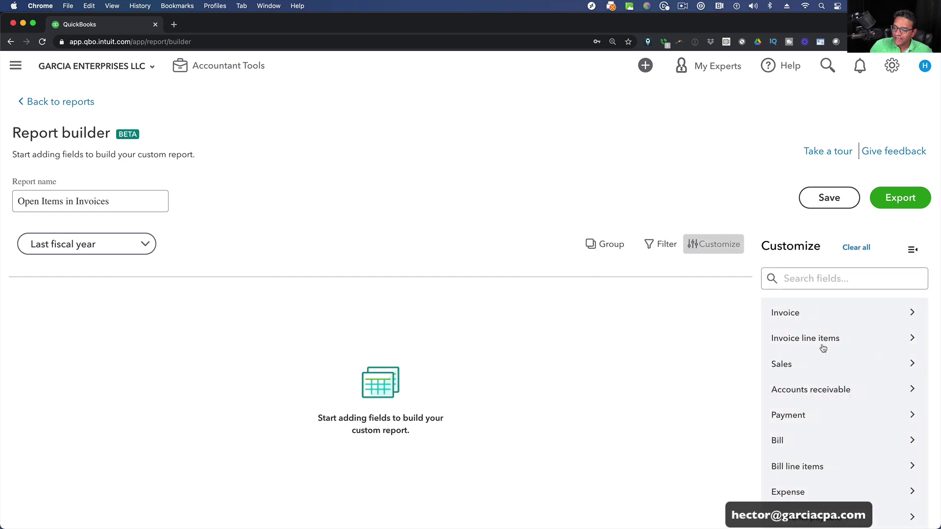
# Add Invoice date, Invoice number and Customer name columns from the Invoice field category.
pyautogui.click(823, 345)
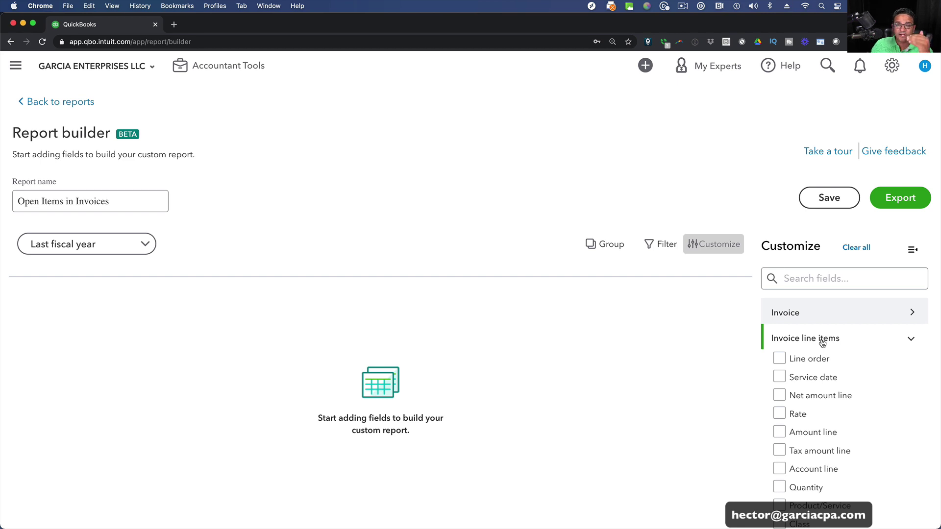
pyautogui.click(802, 313)
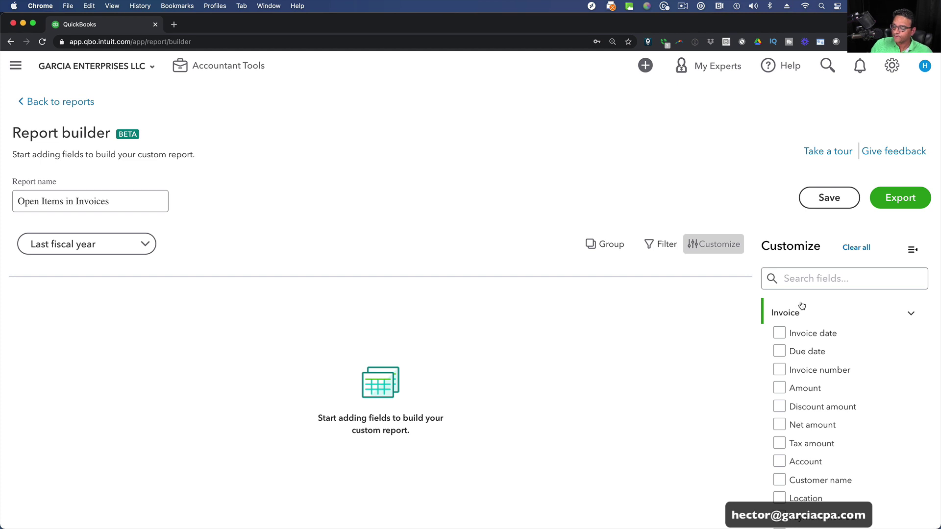
pyautogui.click(781, 333)
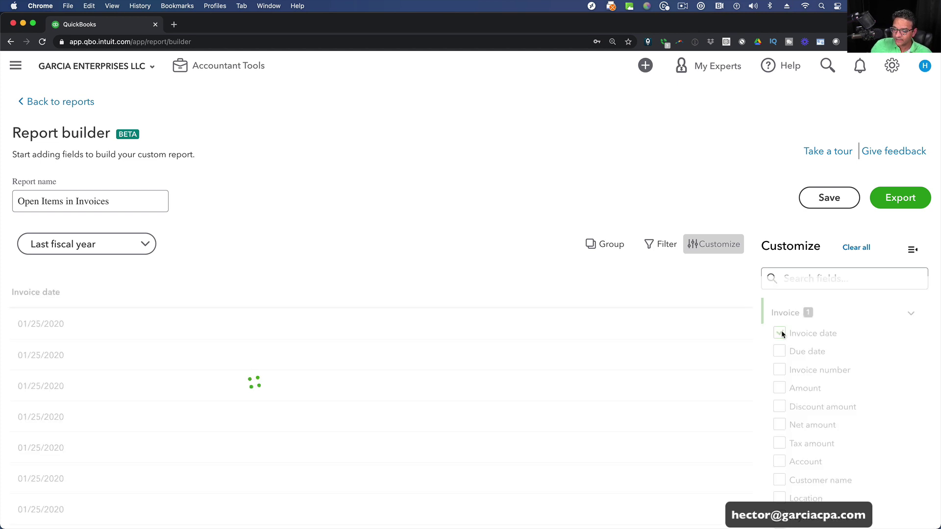
pyautogui.click(778, 371)
pyautogui.scroll(-2, 784, 426)
pyautogui.scroll(-5, 844, 430)
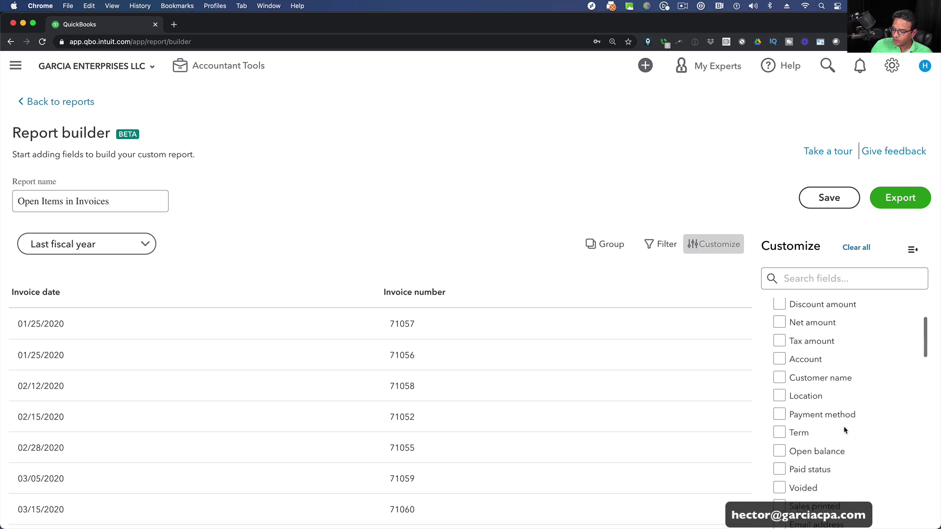
pyautogui.scroll(4, 844, 430)
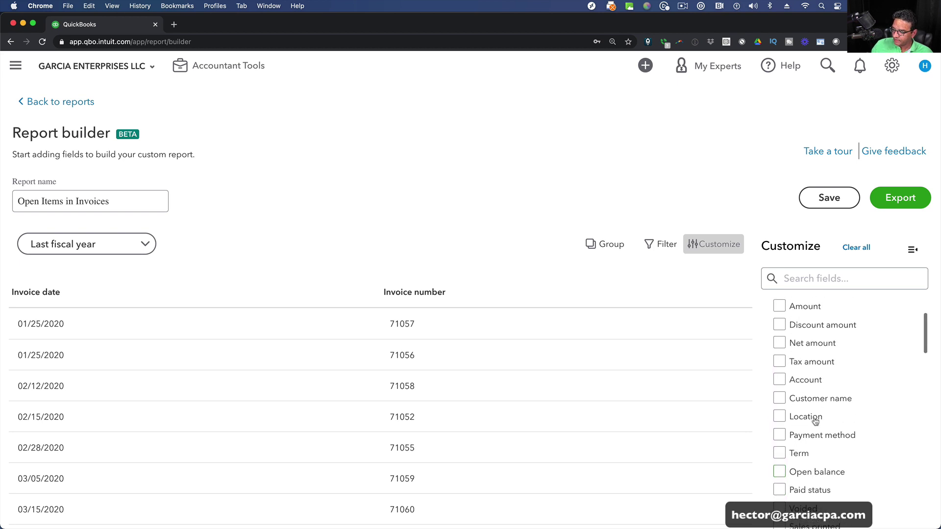
pyautogui.click(779, 401)
# Add the Open balance and Paid status columns to the report.
pyautogui.scroll(-2, 855, 430)
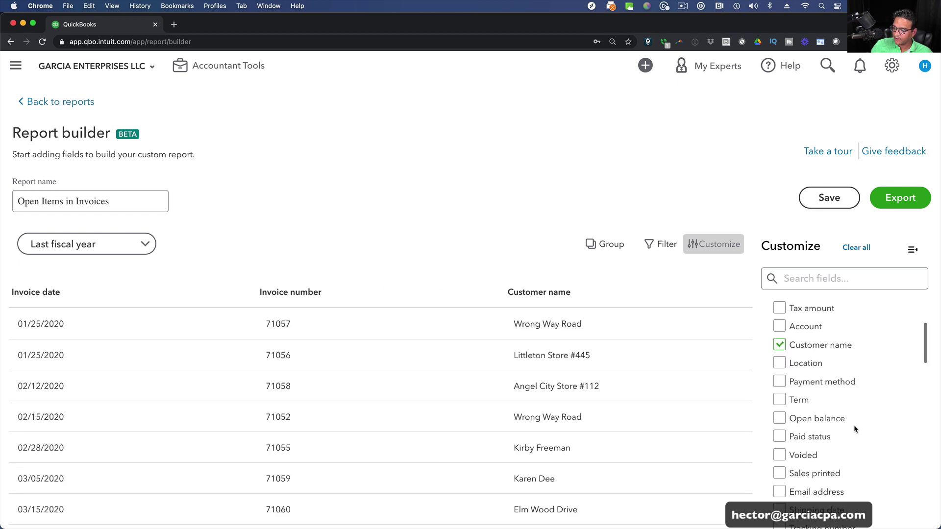
pyautogui.click(779, 417)
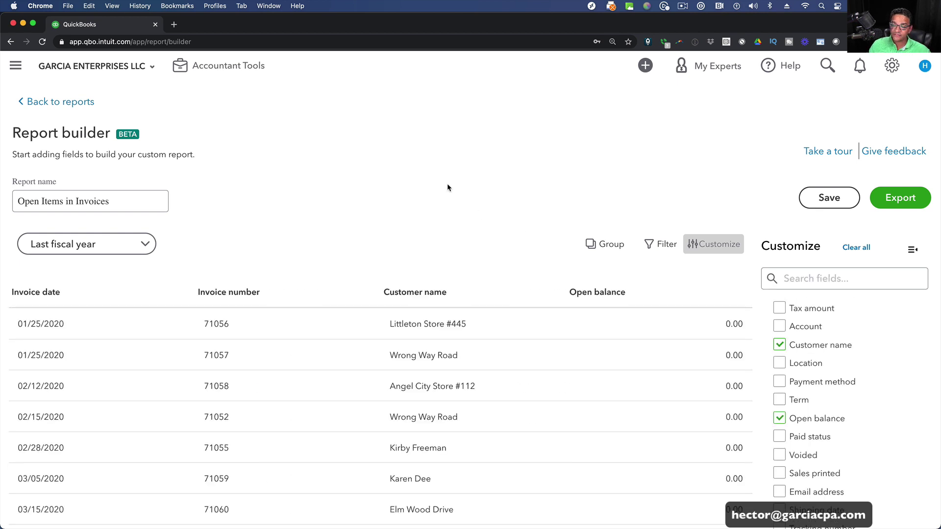
pyautogui.scroll(-4, 530, 333)
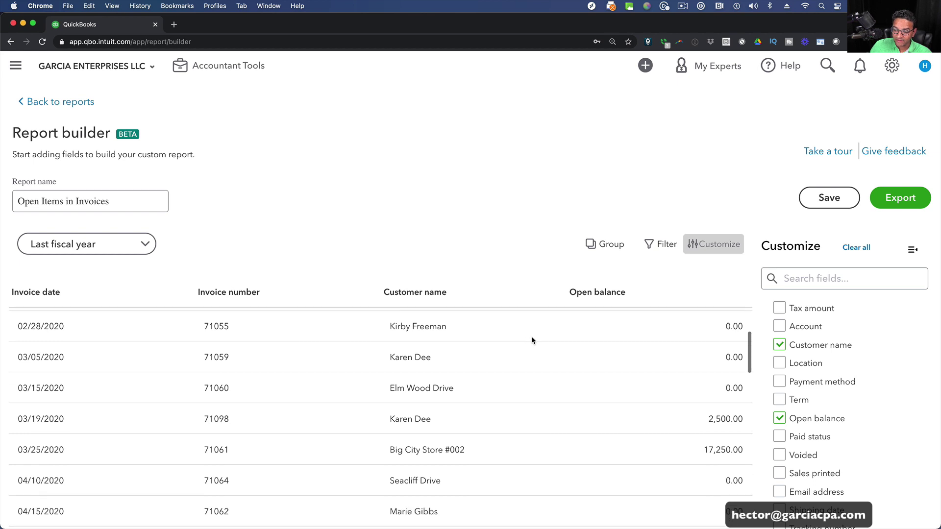
pyautogui.scroll(-1, 526, 394)
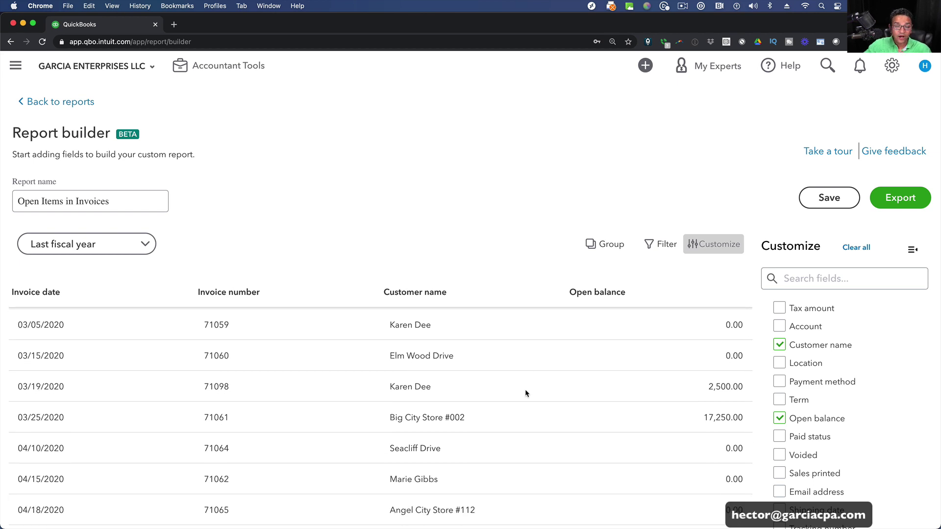
pyautogui.scroll(-3, 525, 393)
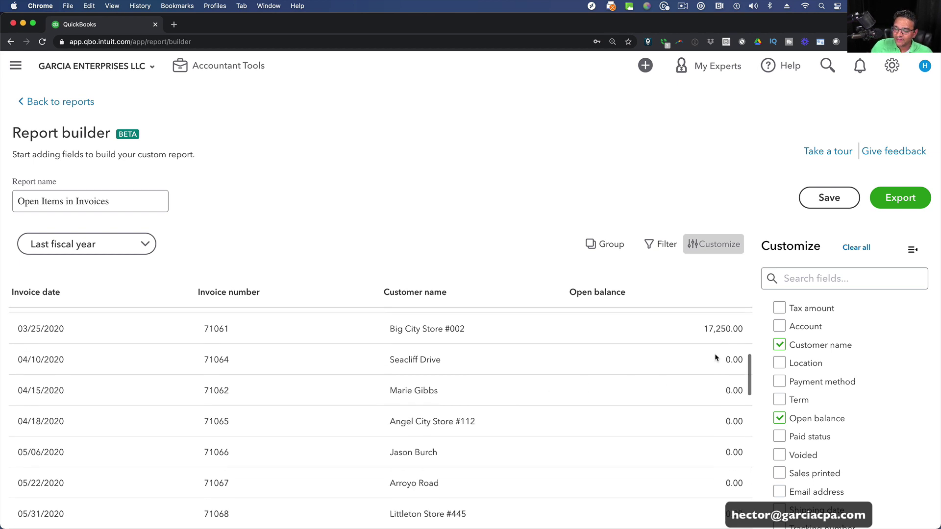
pyautogui.scroll(3, 697, 386)
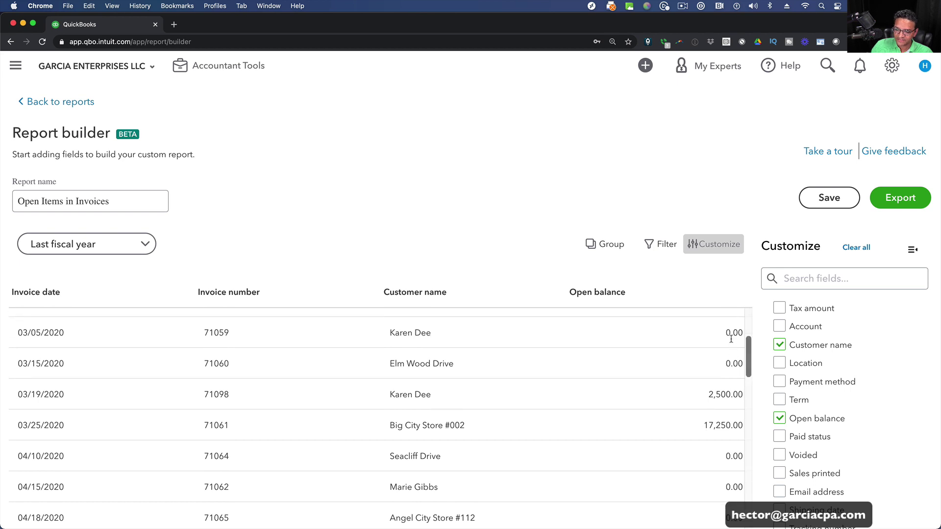
pyautogui.scroll(-1, 647, 417)
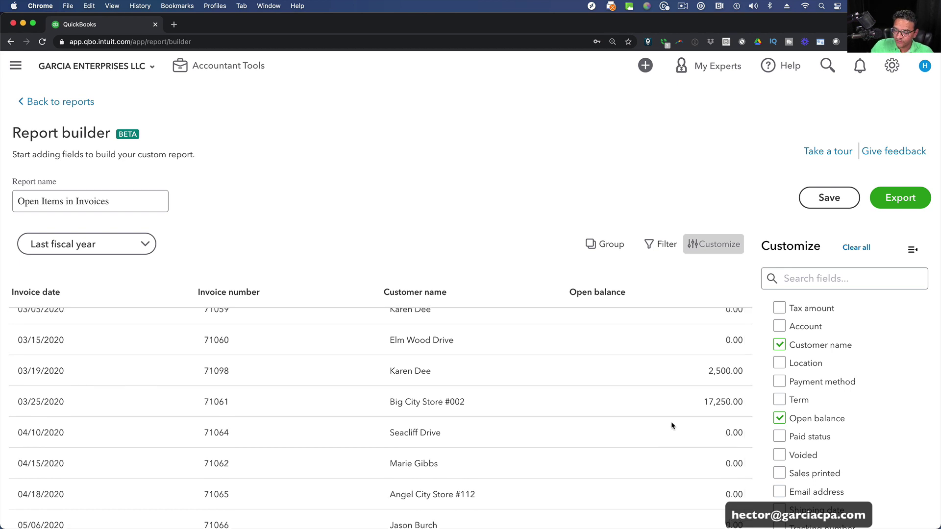
pyautogui.scroll(1, 671, 424)
pyautogui.click(779, 437)
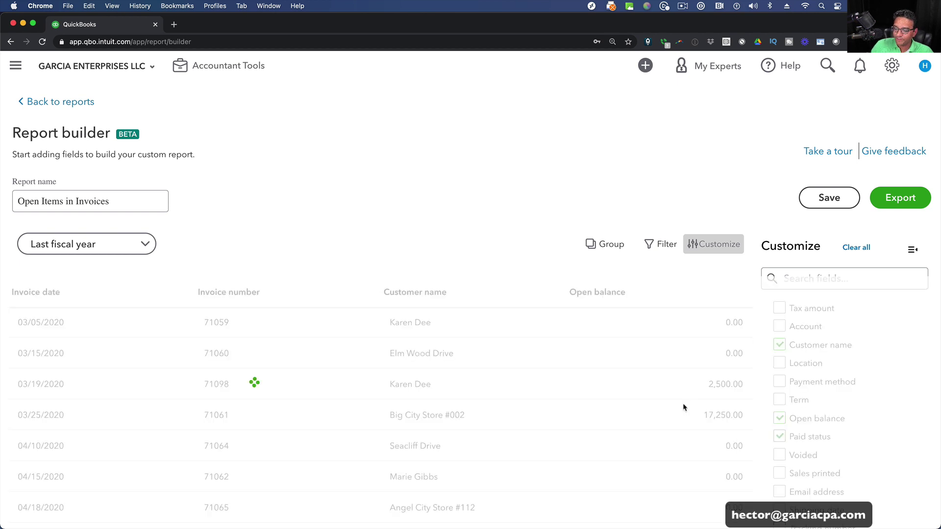
pyautogui.scroll(-1, 656, 387)
pyautogui.scroll(-5, 670, 403)
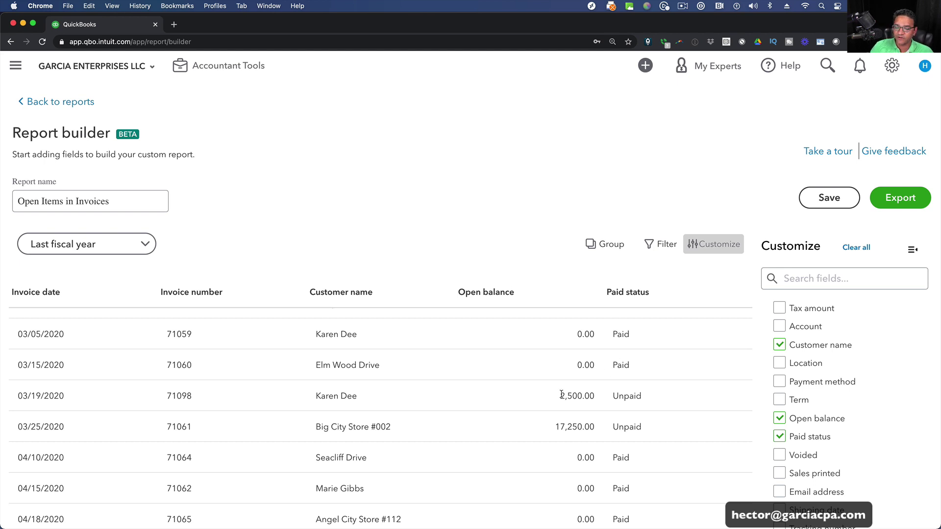
pyautogui.scroll(-2, 562, 394)
pyautogui.scroll(2, 580, 374)
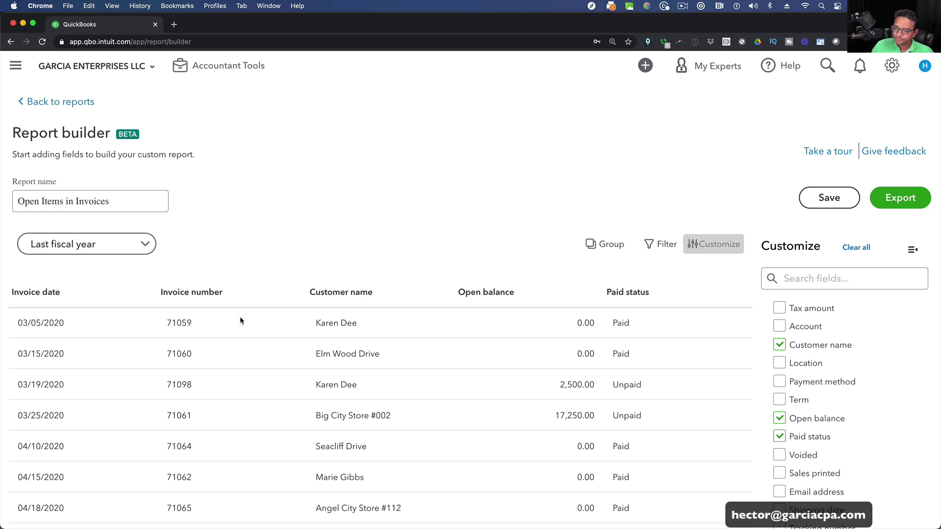
# Rename the report to 'Invoice List with Open Balance' and save it as a custom report.
pyautogui.click(123, 201)
pyautogui.press('super+a')
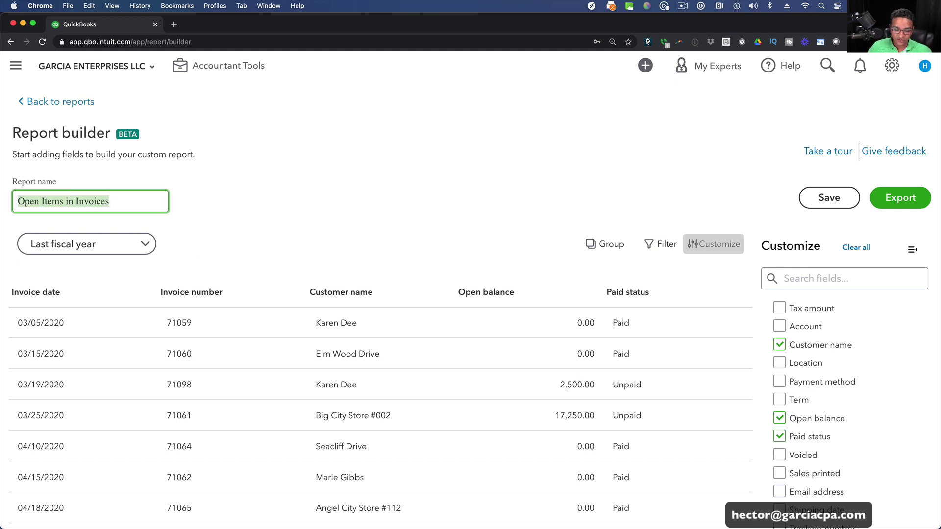
pyautogui.write('OO')
pyautogui.press('BackSpace')
pyautogui.press('BackSpace')
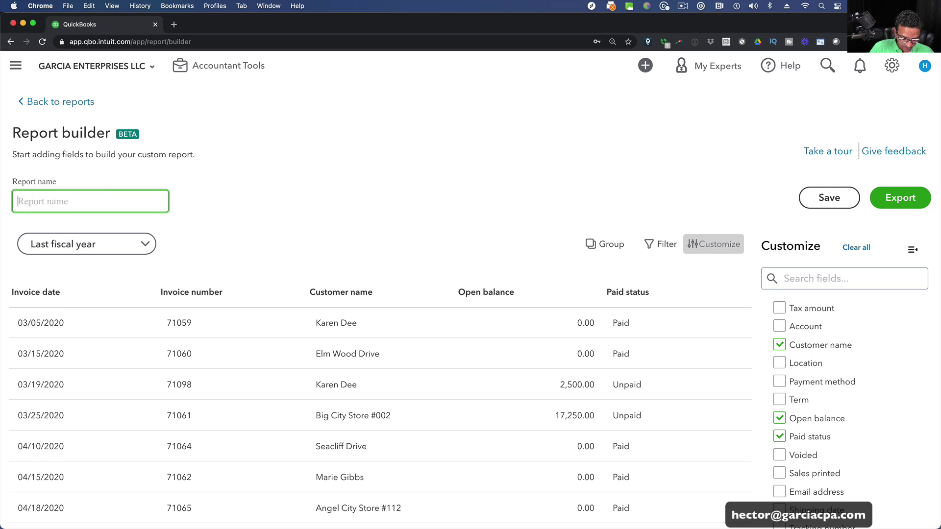
pyautogui.write('Invoice List with Open Balance')
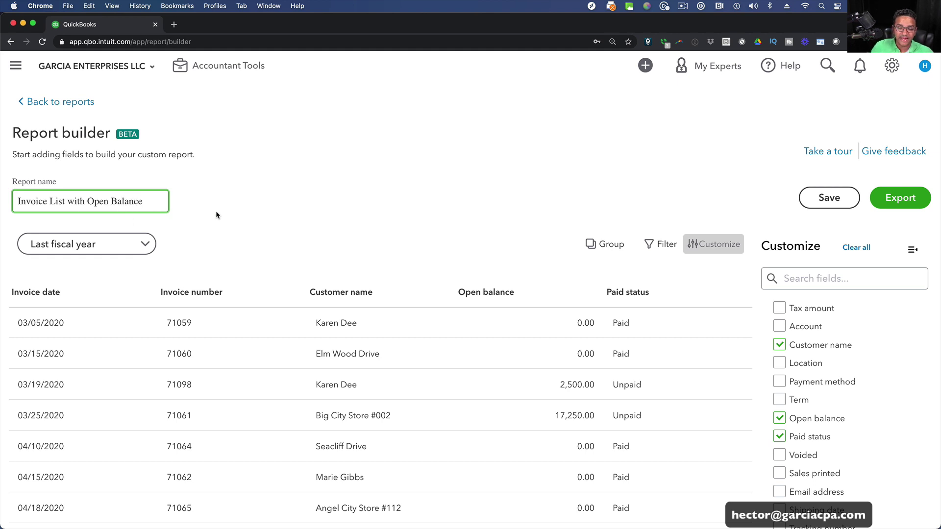
pyautogui.click(216, 214)
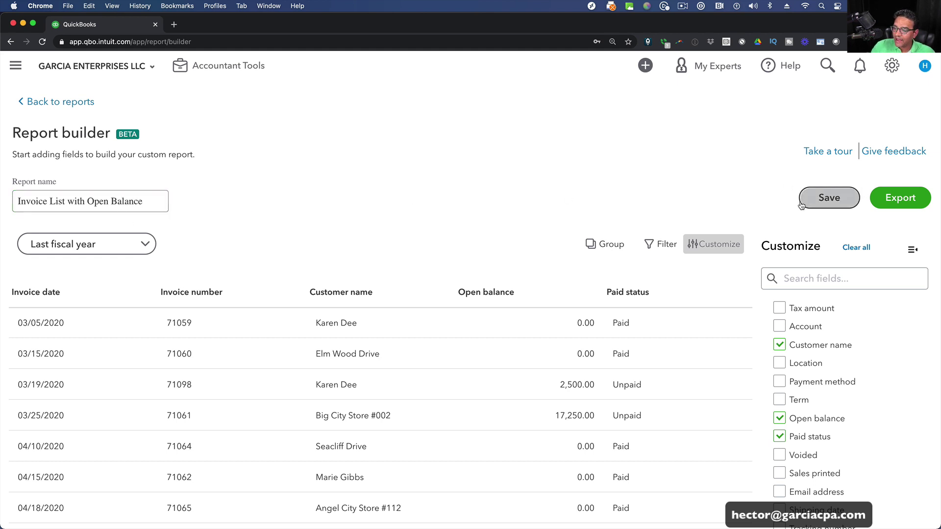
pyautogui.scroll(3, 829, 199)
pyautogui.scroll(-2, 829, 199)
pyautogui.click(830, 200)
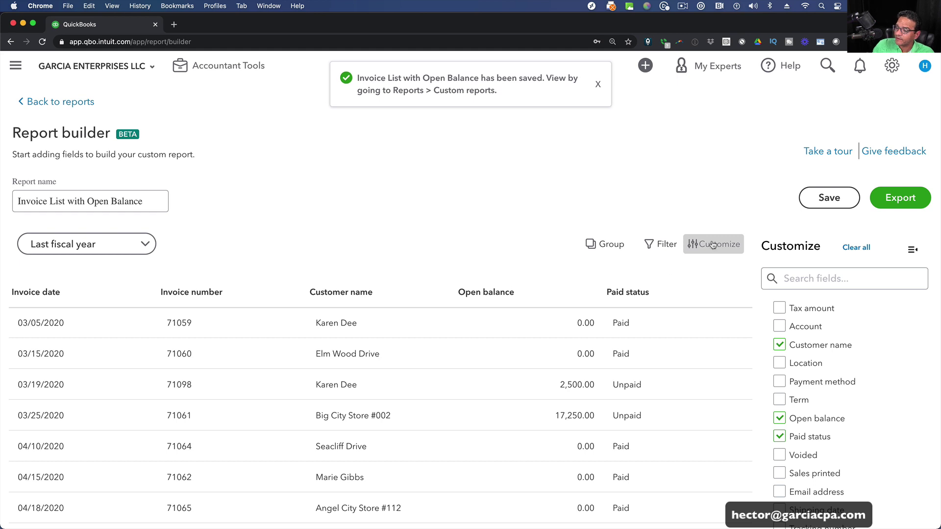
pyautogui.click(608, 248)
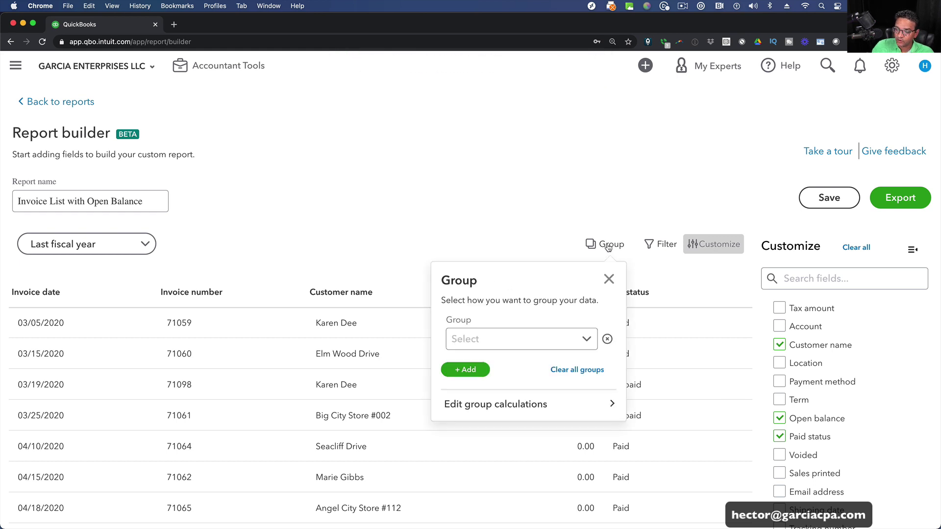
# Group the report's invoices by Customer name.
pyautogui.click(587, 339)
pyautogui.click(494, 388)
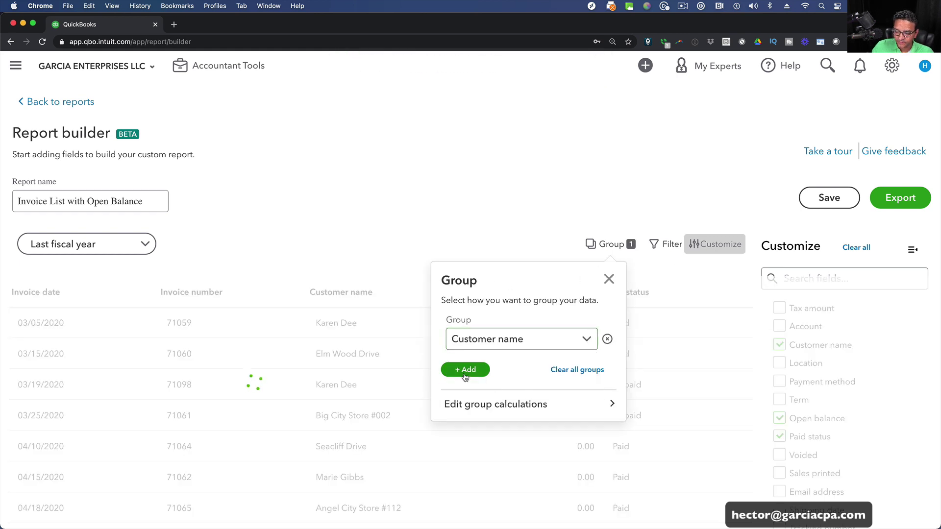
pyautogui.click(609, 279)
pyautogui.scroll(-1, 384, 371)
pyautogui.scroll(1, 383, 368)
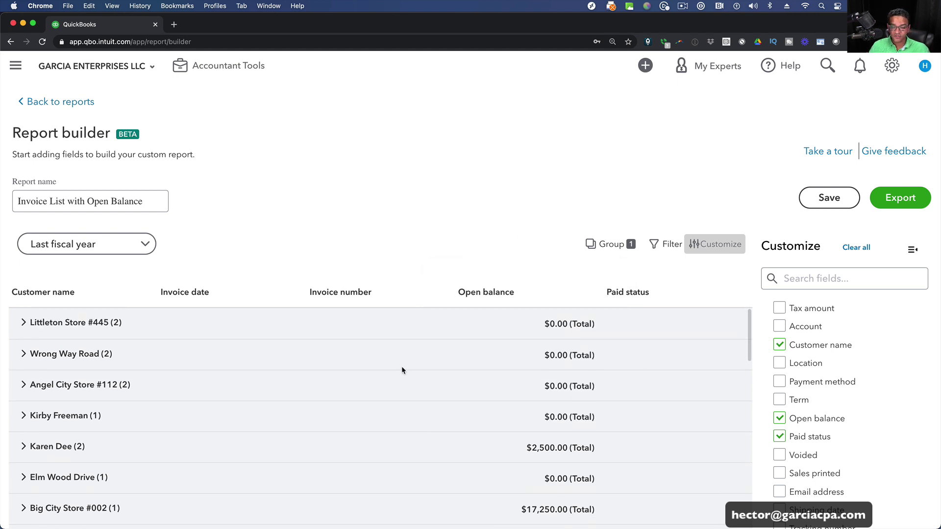
pyautogui.scroll(-10, 472, 356)
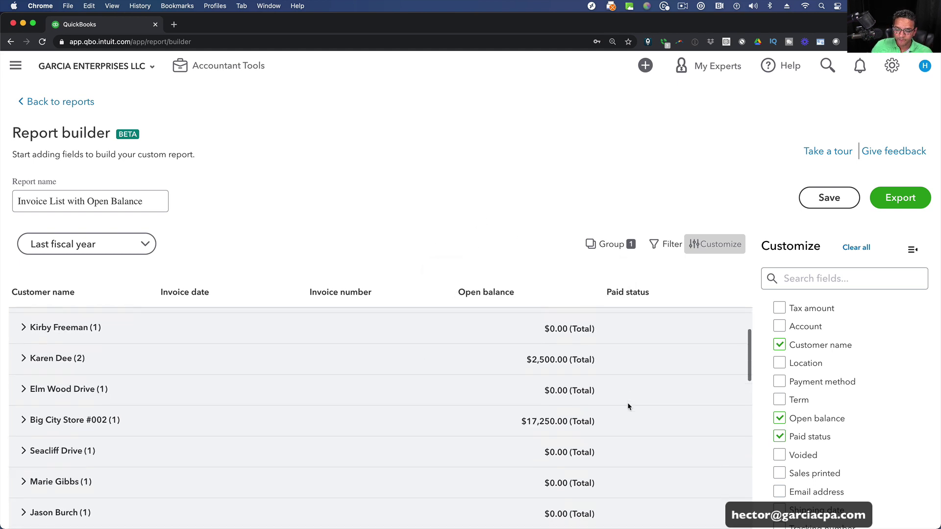
pyautogui.scroll(-8, 645, 414)
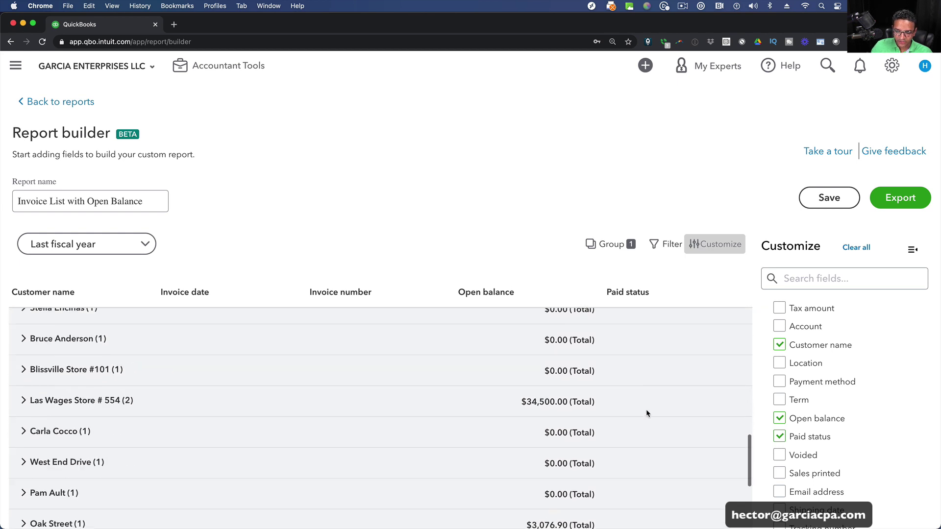
pyautogui.scroll(-1, 650, 408)
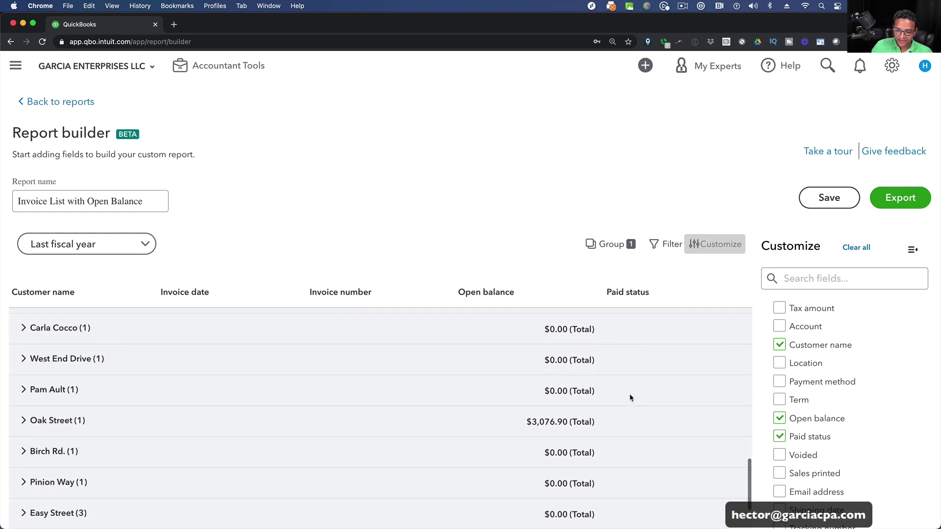
pyautogui.scroll(8, 629, 393)
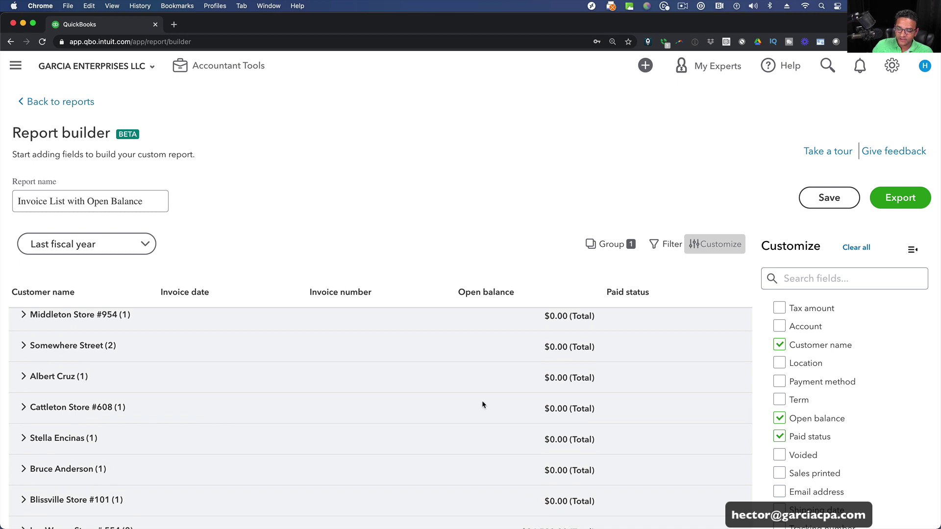
pyautogui.scroll(7, 482, 401)
pyautogui.scroll(3, 483, 401)
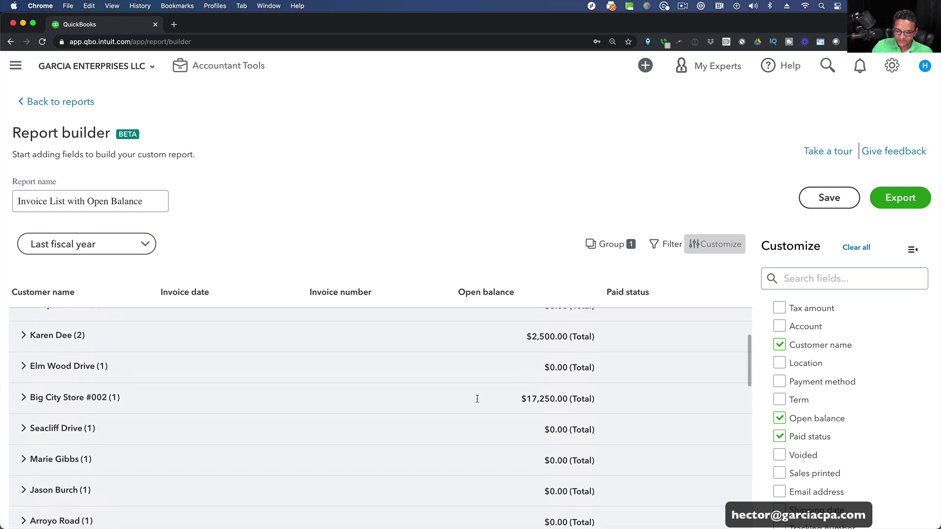
# Expand and collapse Big City Store #002 and a two-invoice customer group to check their invoices.
pyautogui.click(81, 398)
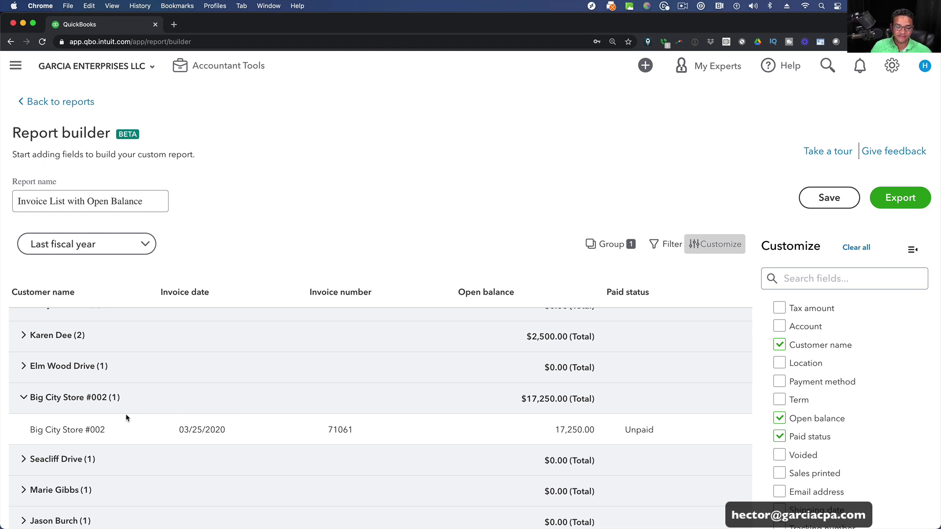
pyautogui.click(69, 397)
pyautogui.scroll(1, 37, 371)
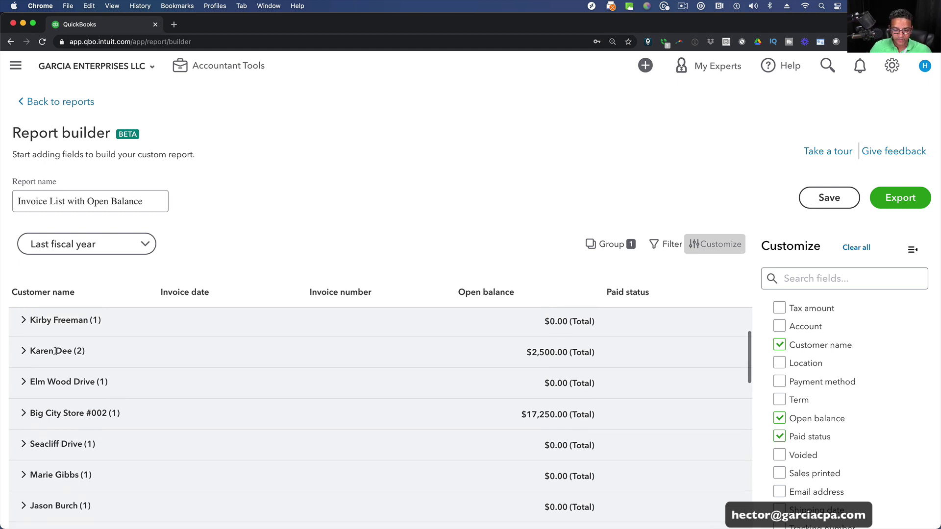
pyautogui.click(54, 351)
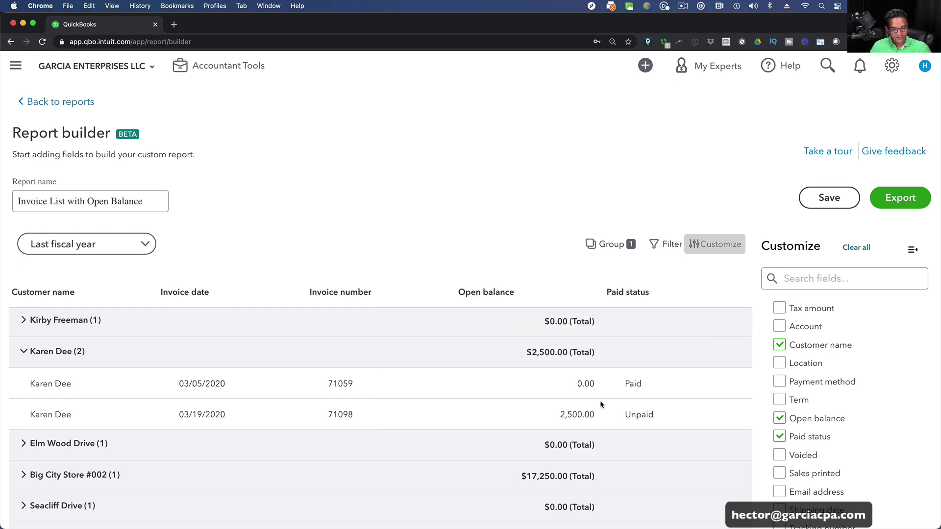
pyautogui.click(56, 349)
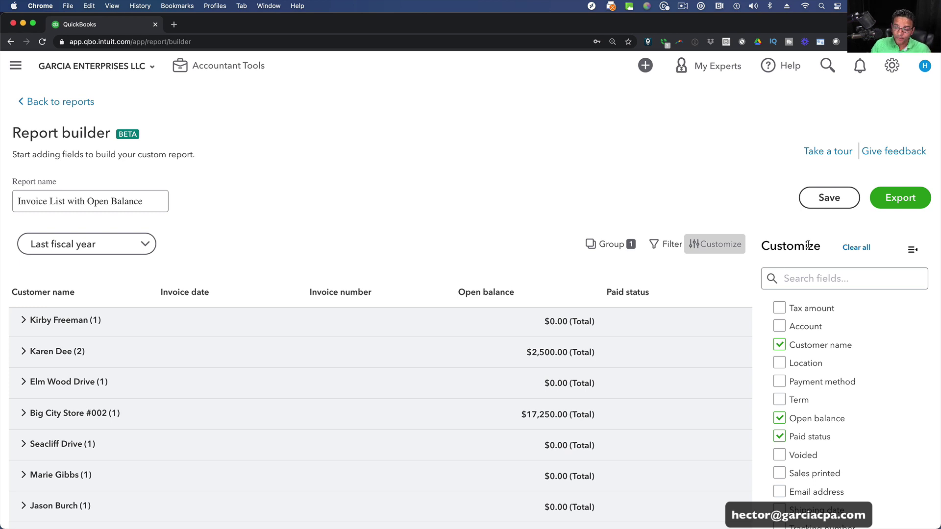
pyautogui.click(669, 245)
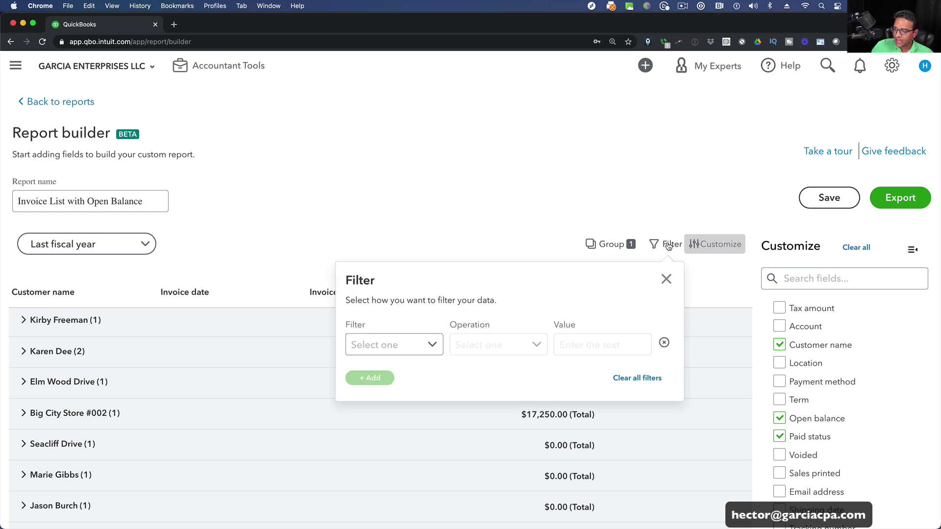
# Try an Open balance greater than 0 filter, then clear all filters again.
pyautogui.click(431, 348)
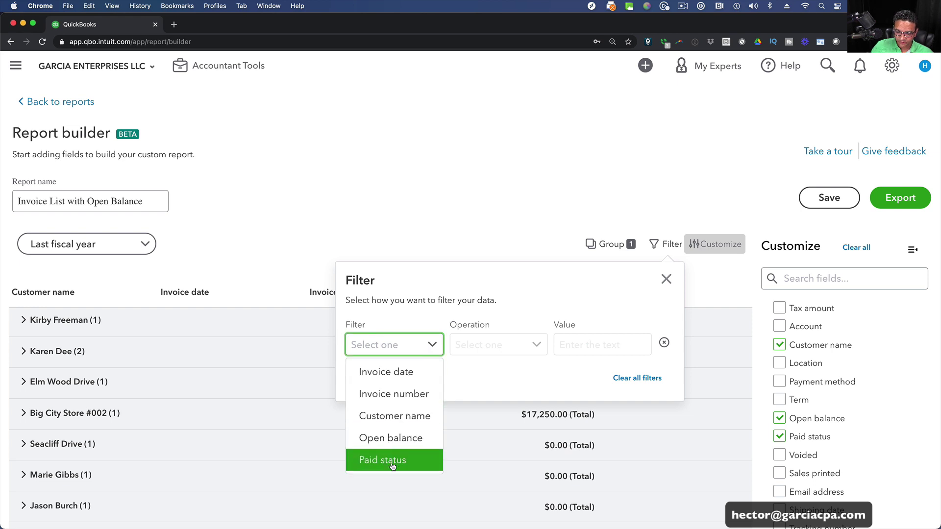
pyautogui.click(389, 438)
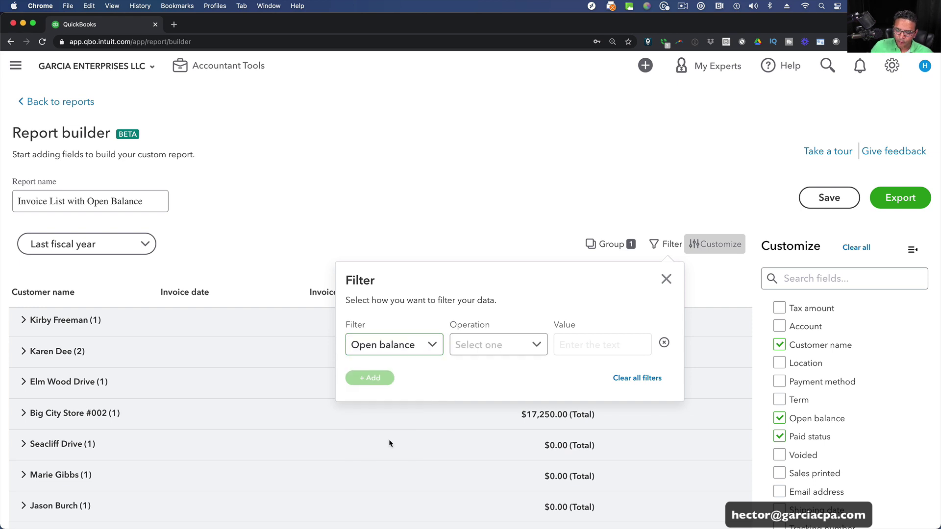
pyautogui.click(525, 343)
pyautogui.click(461, 162)
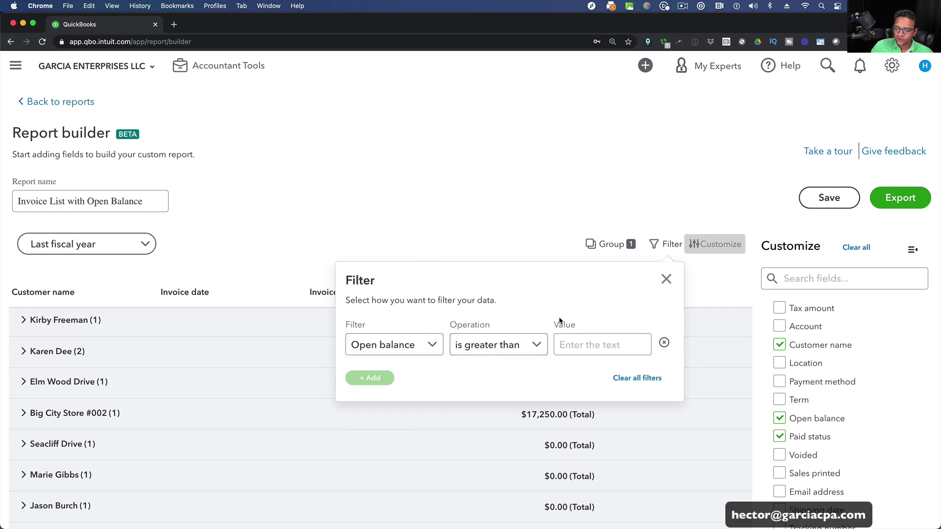
pyautogui.click(591, 345)
pyautogui.write('0')
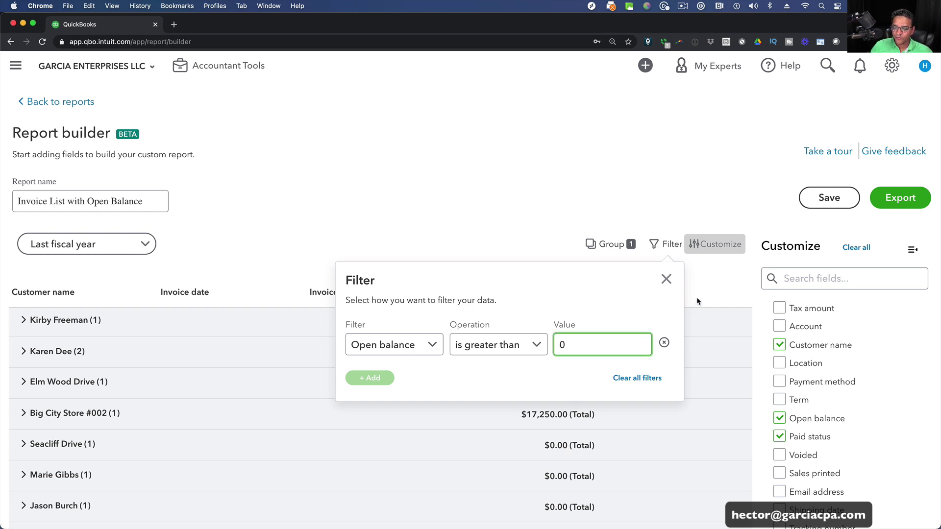
pyautogui.click(586, 302)
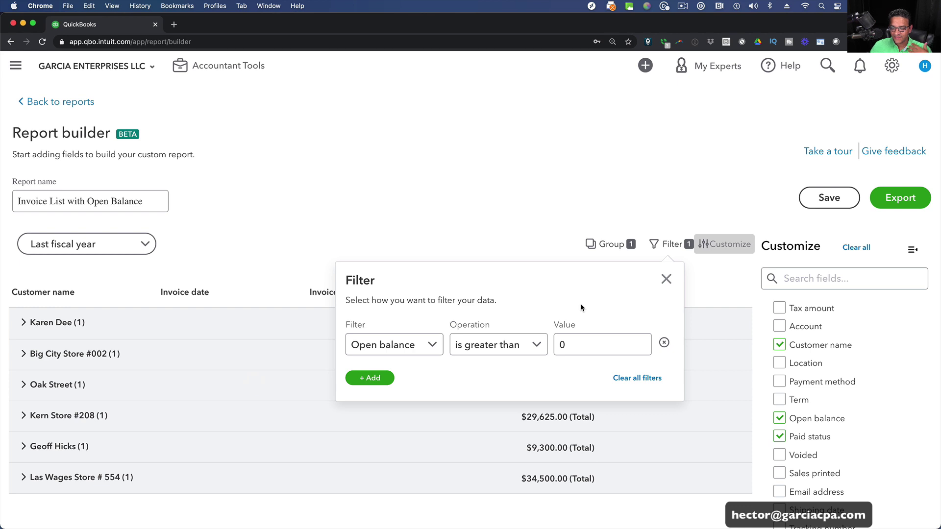
pyautogui.click(637, 378)
# Filter the report to Paid status equals Unpaid.
pyautogui.click(424, 348)
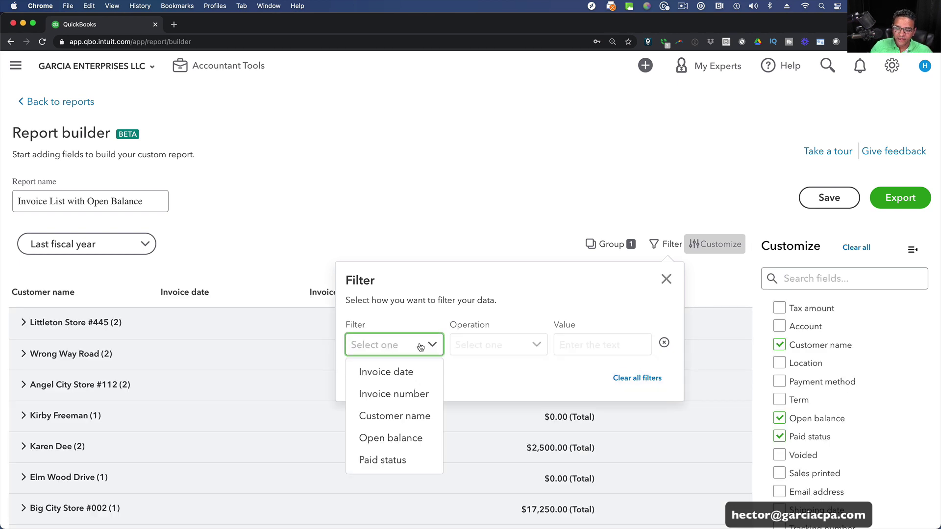
pyautogui.click(387, 463)
pyautogui.click(536, 347)
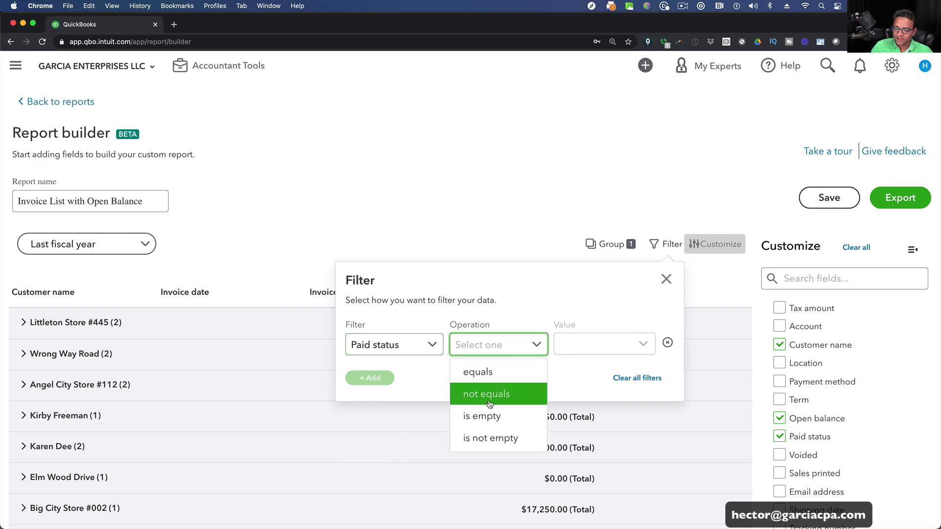
pyautogui.click(482, 372)
pyautogui.click(588, 346)
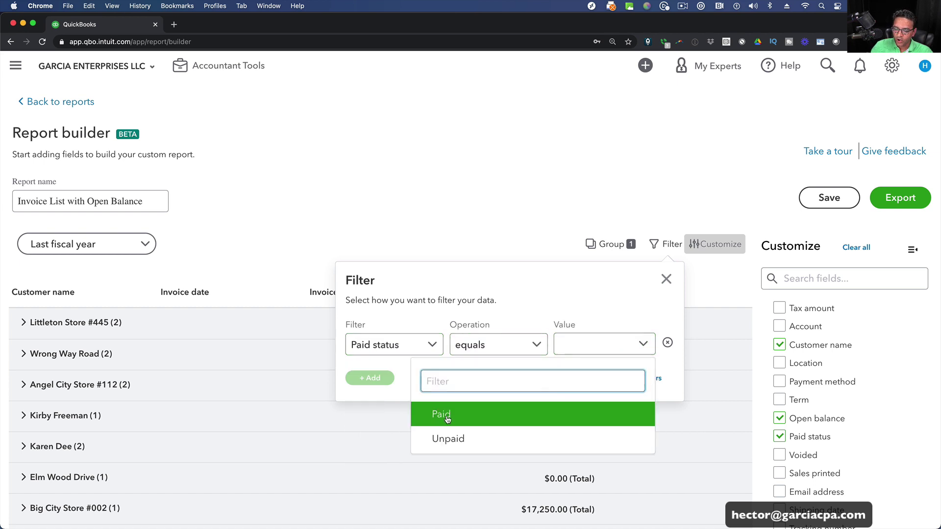
pyautogui.click(449, 438)
pyautogui.click(573, 294)
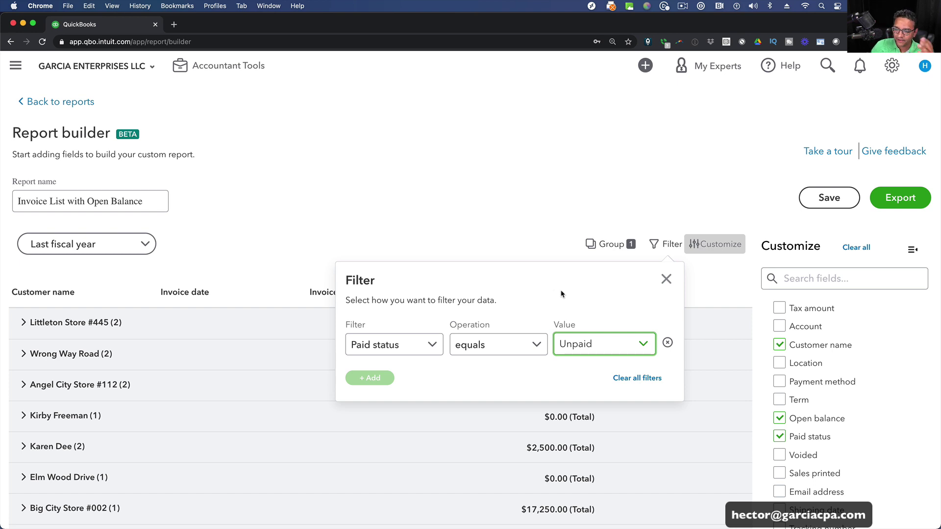
pyautogui.click(666, 279)
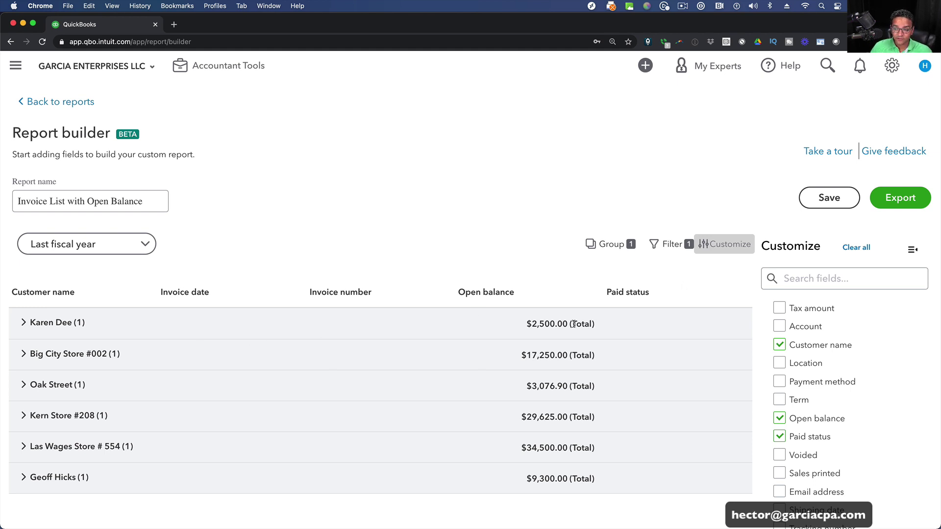
# Switch the customer group calculation from Total to Percentage, then check Las Wages Store # 554.
pyautogui.click(619, 250)
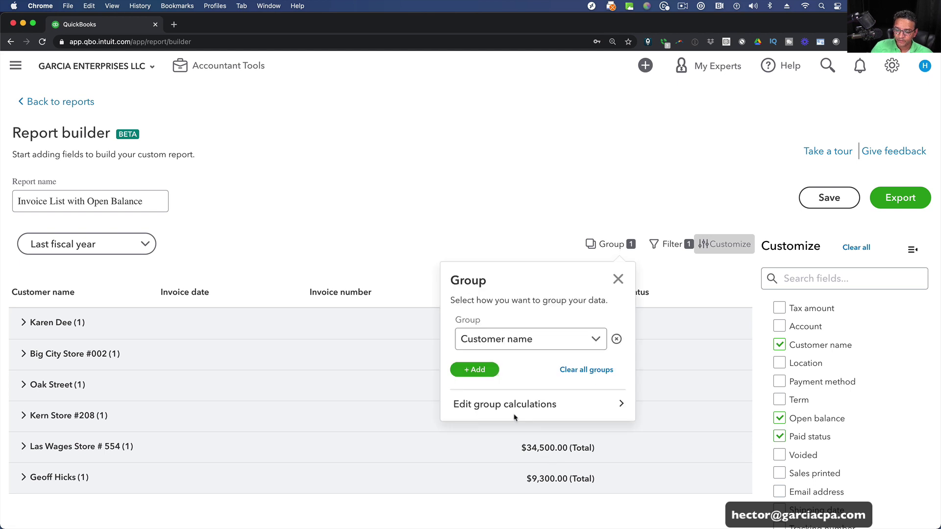
pyautogui.click(540, 406)
pyautogui.scroll(-1, 588, 431)
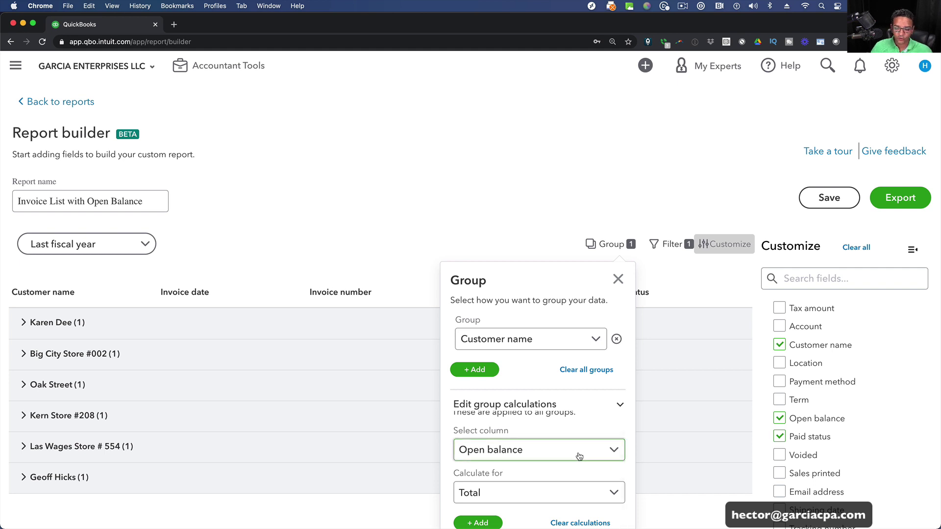
pyautogui.click(588, 492)
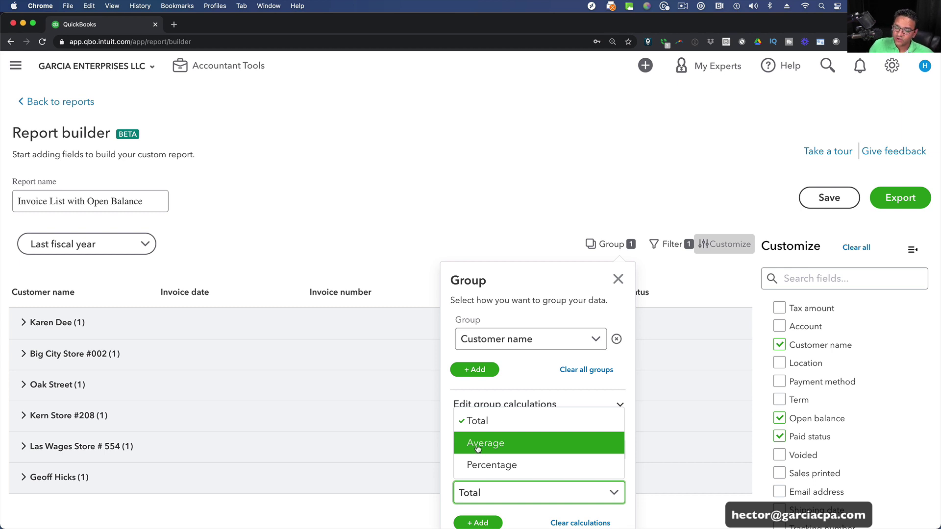
pyautogui.click(492, 464)
pyautogui.click(502, 491)
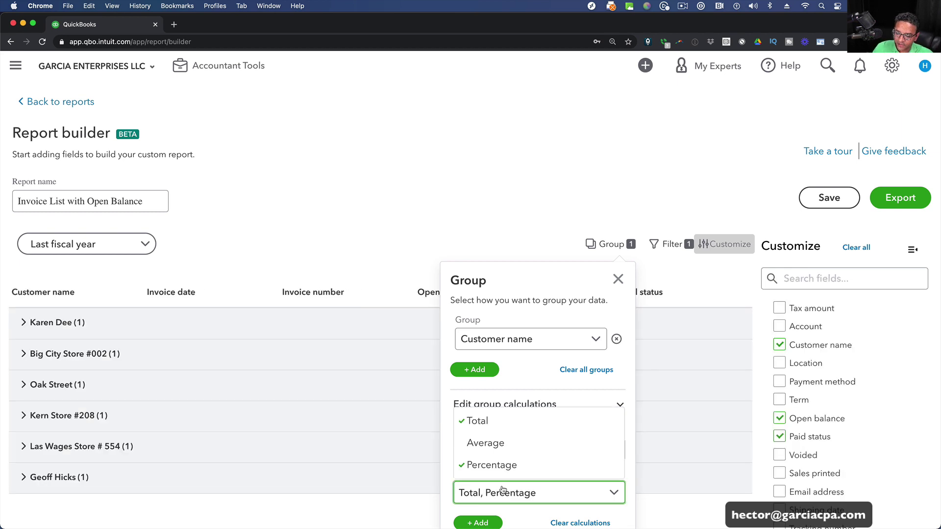
pyautogui.click(477, 420)
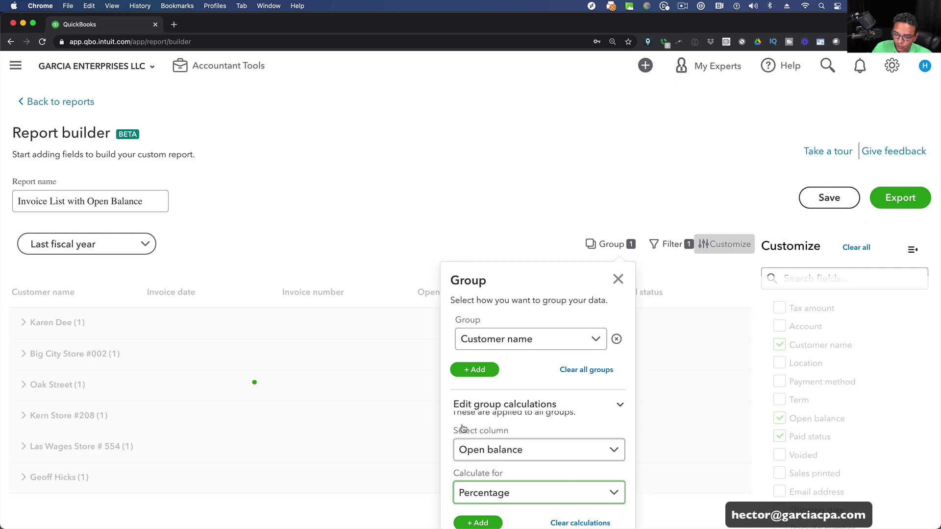
pyautogui.click(618, 279)
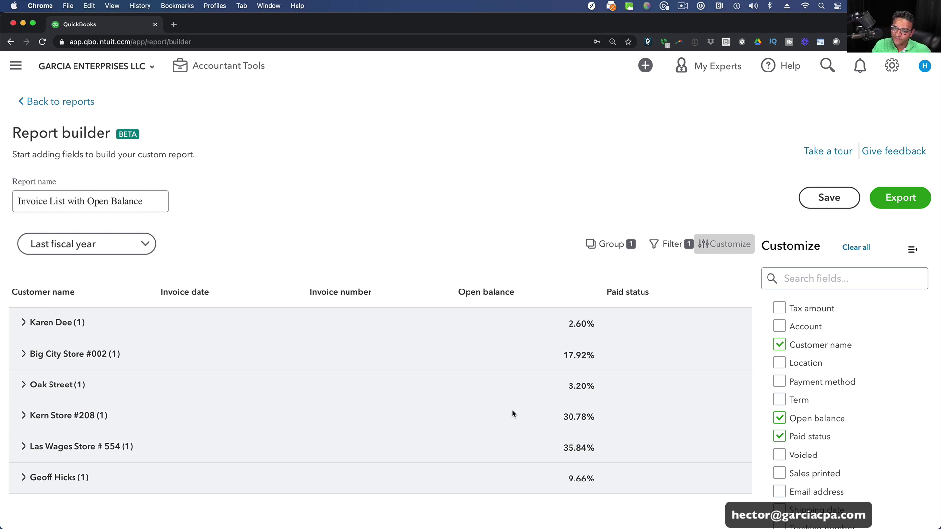
pyautogui.click(62, 449)
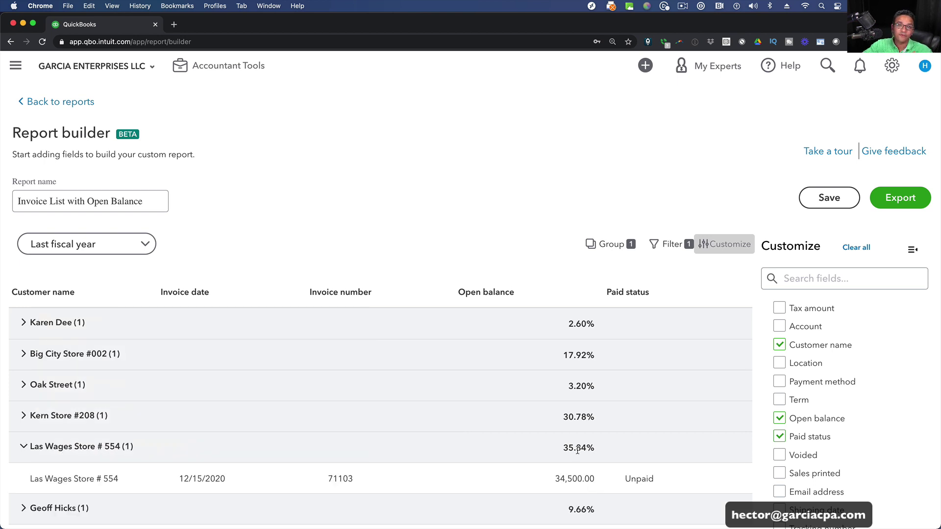
pyautogui.click(69, 445)
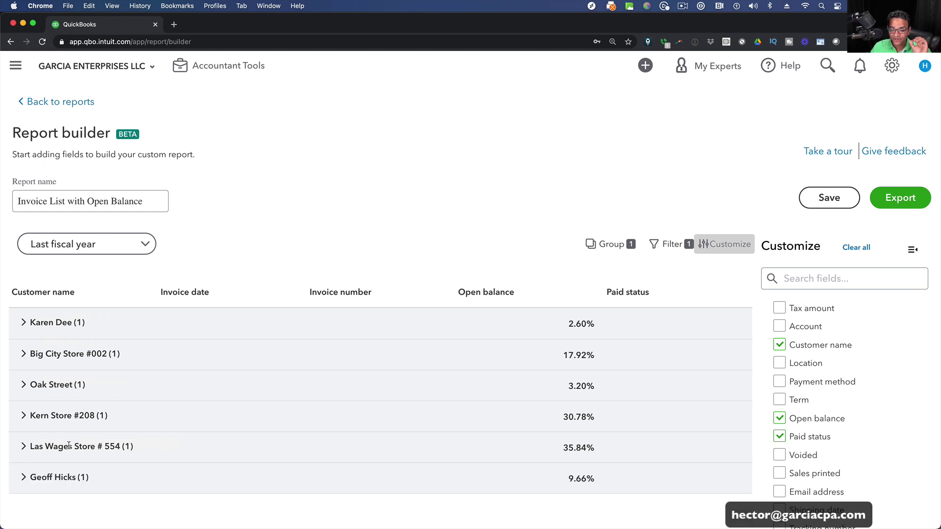
# Add Total back alongside Percentage and review the report's filter settings.
pyautogui.click(618, 247)
pyautogui.click(517, 405)
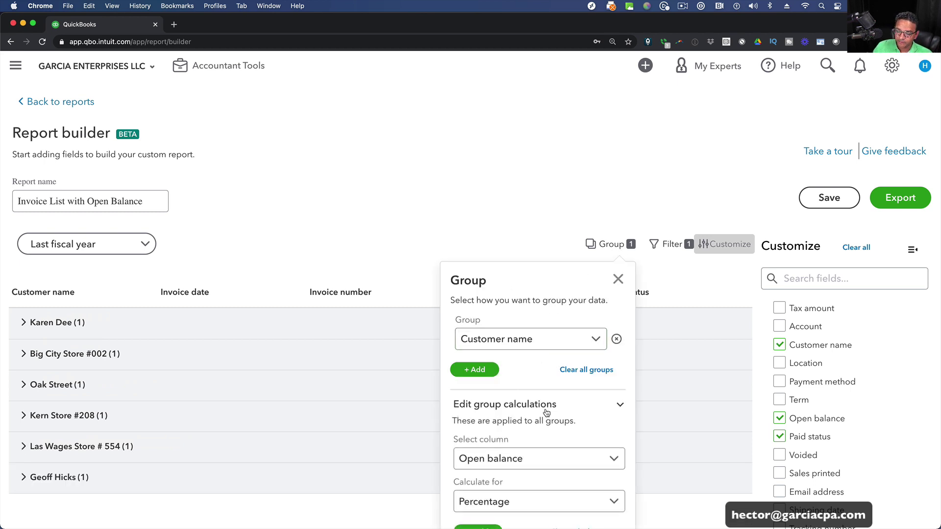
pyautogui.click(483, 502)
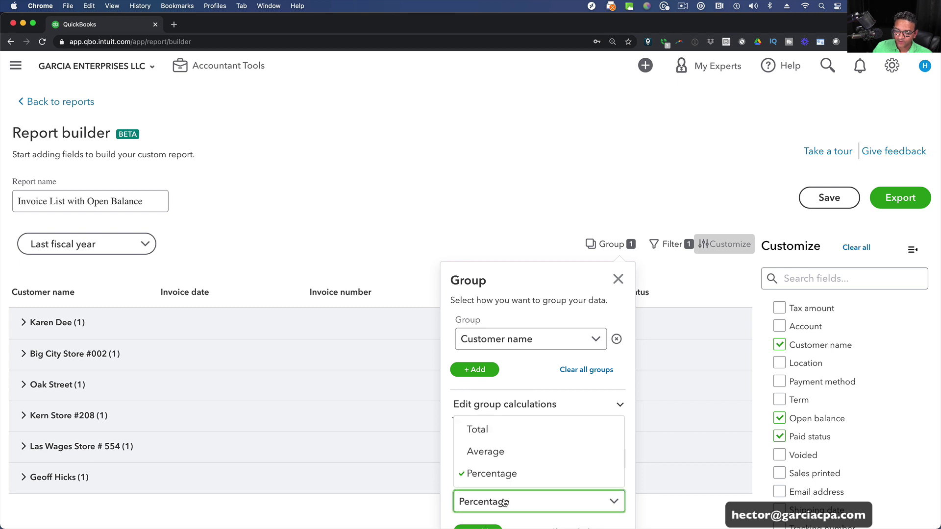
pyautogui.click(478, 430)
pyautogui.click(618, 279)
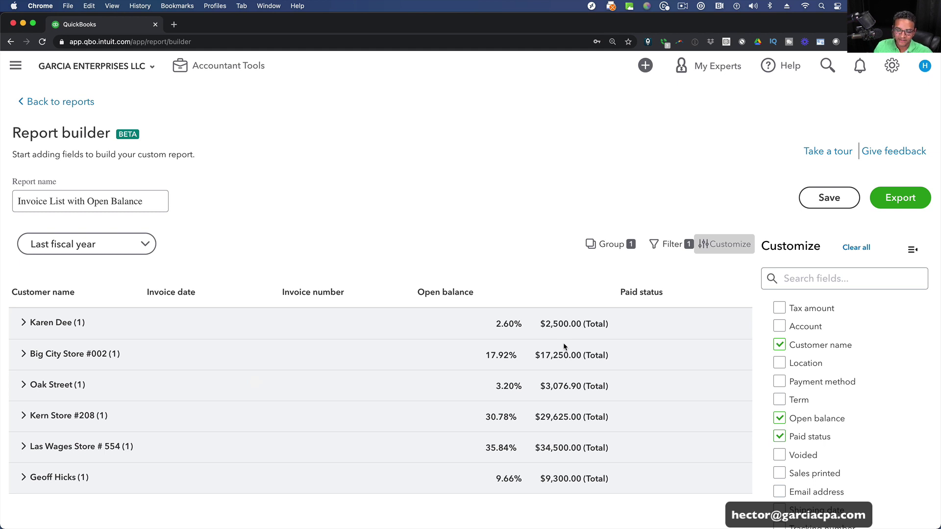
pyautogui.click(667, 244)
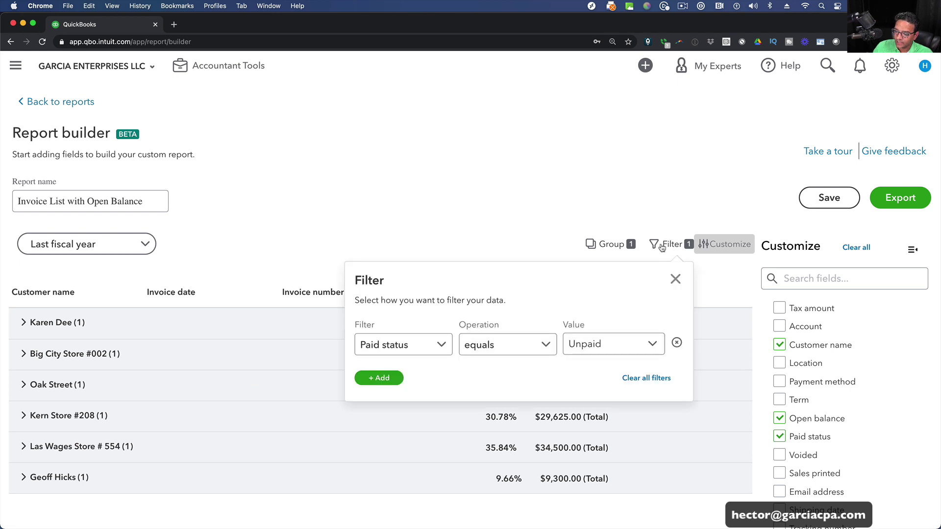
pyautogui.click(676, 279)
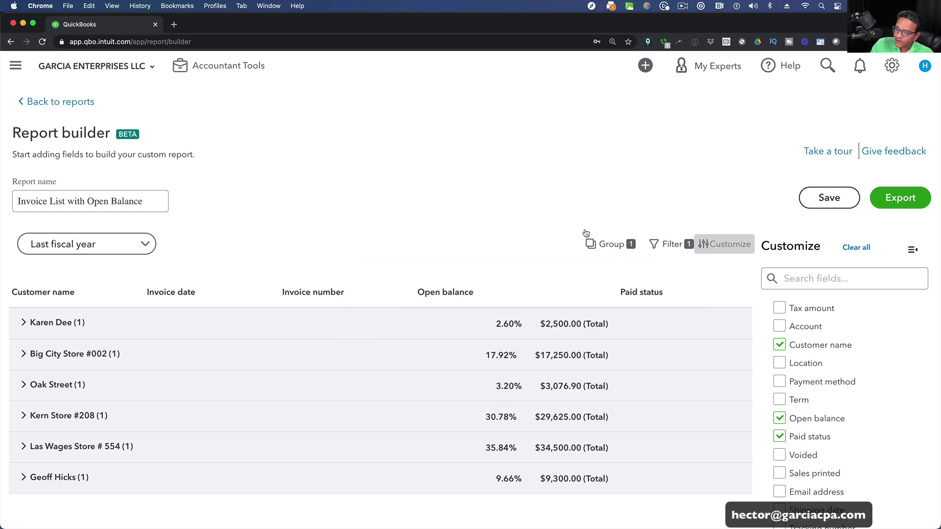
# Replace the Total and Percentage group calculations with Average open balance.
pyautogui.click(607, 243)
pyautogui.click(519, 405)
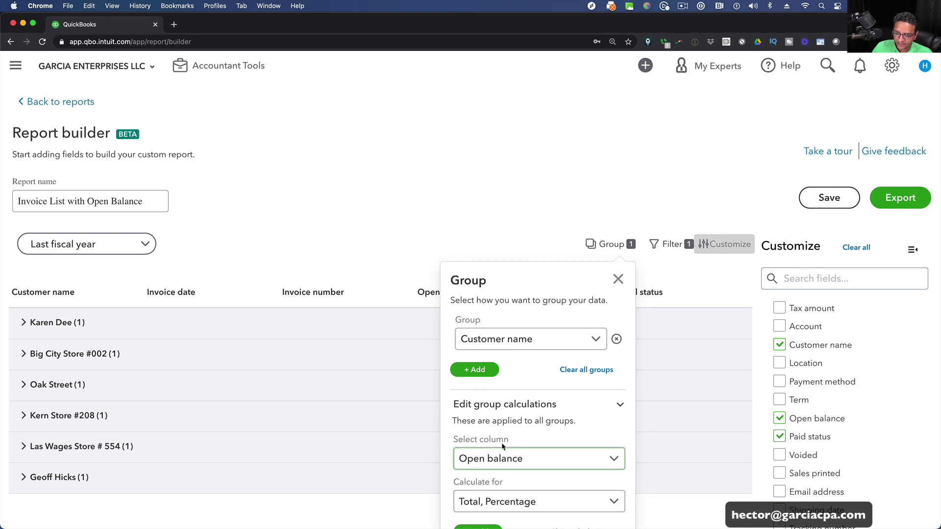
pyautogui.click(507, 458)
pyautogui.click(505, 484)
pyautogui.click(502, 501)
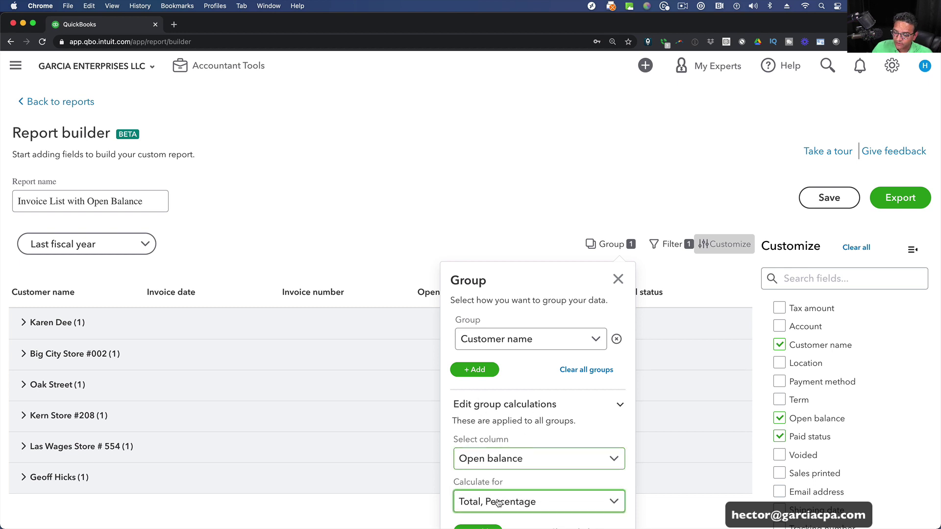
pyautogui.click(478, 429)
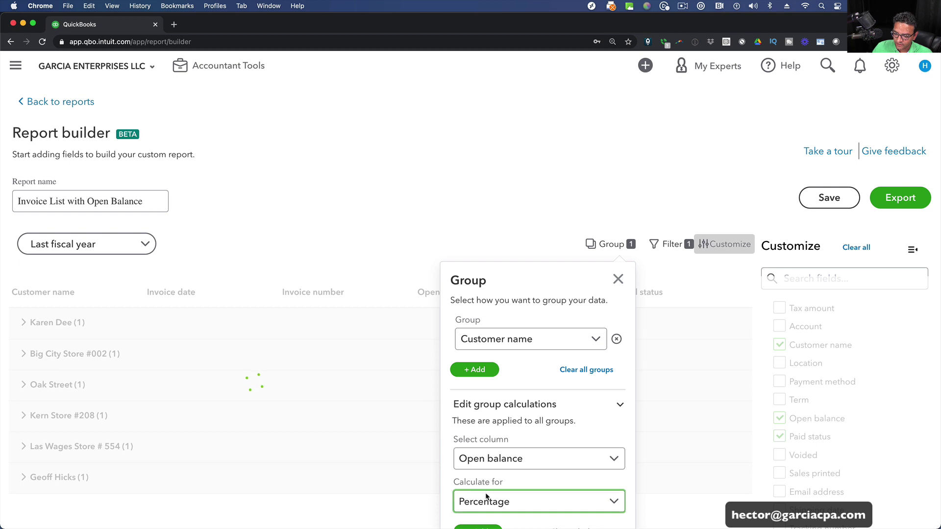
pyautogui.click(486, 498)
pyautogui.click(487, 473)
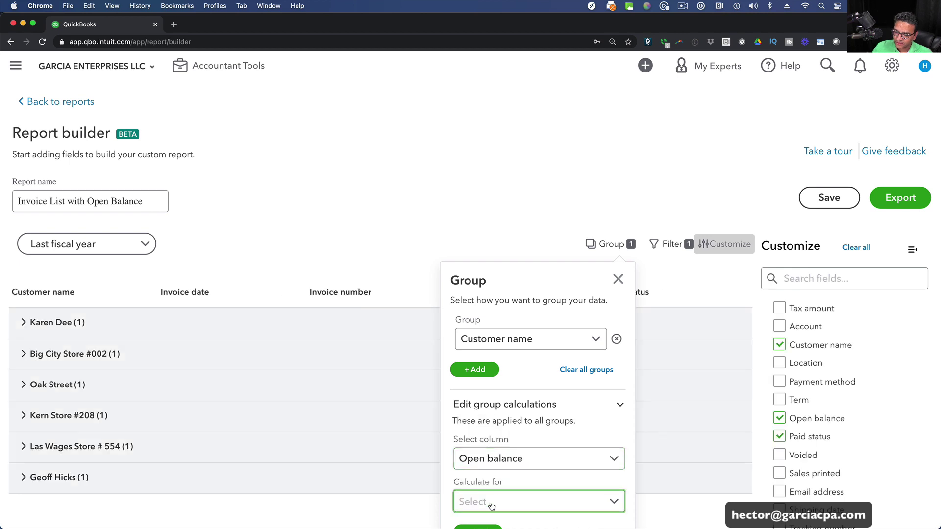
pyautogui.click(490, 502)
pyautogui.click(485, 452)
pyautogui.scroll(-1, 548, 458)
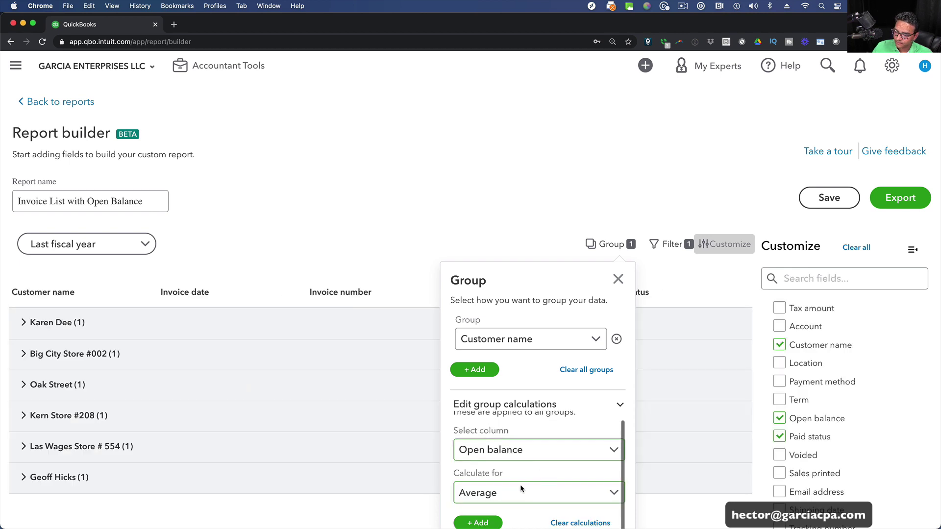
pyautogui.click(485, 247)
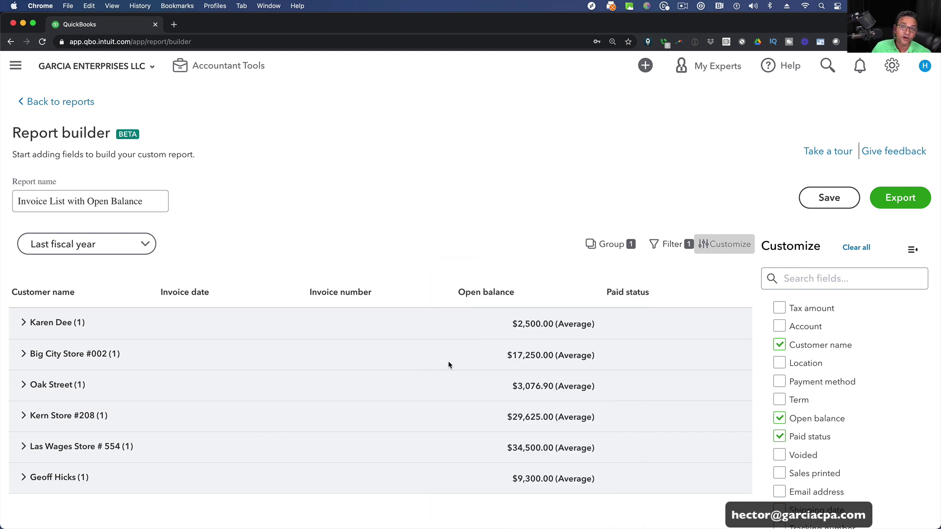
pyautogui.click(66, 414)
pyautogui.click(65, 415)
pyautogui.click(70, 446)
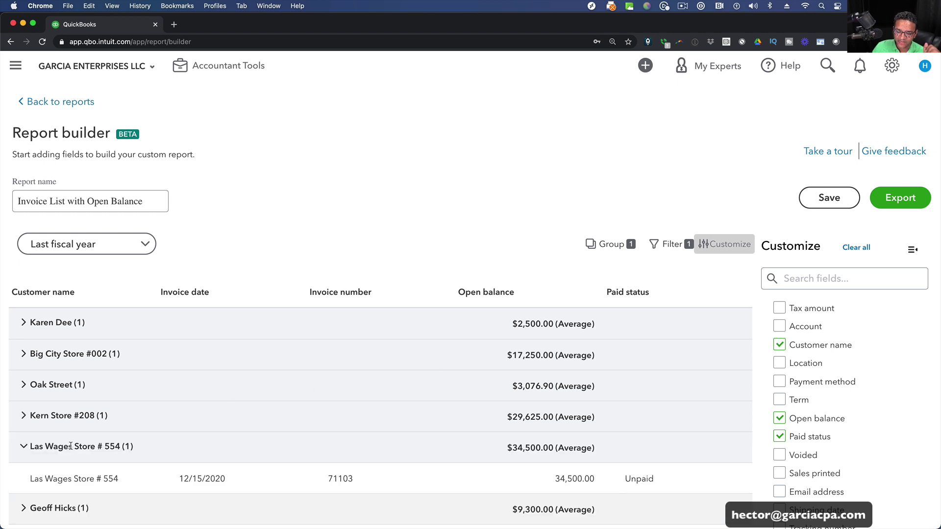
pyautogui.click(73, 446)
pyautogui.click(59, 384)
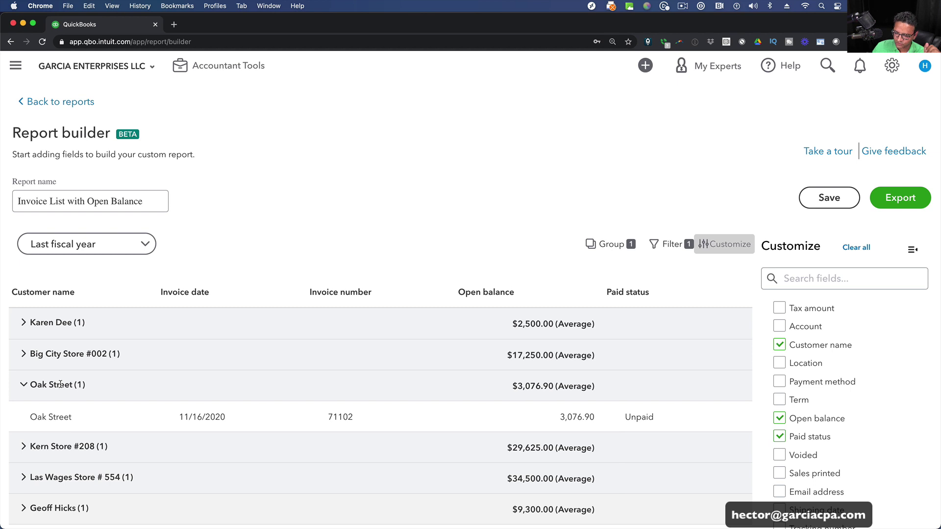
pyautogui.click(60, 384)
pyautogui.click(68, 353)
pyautogui.click(69, 352)
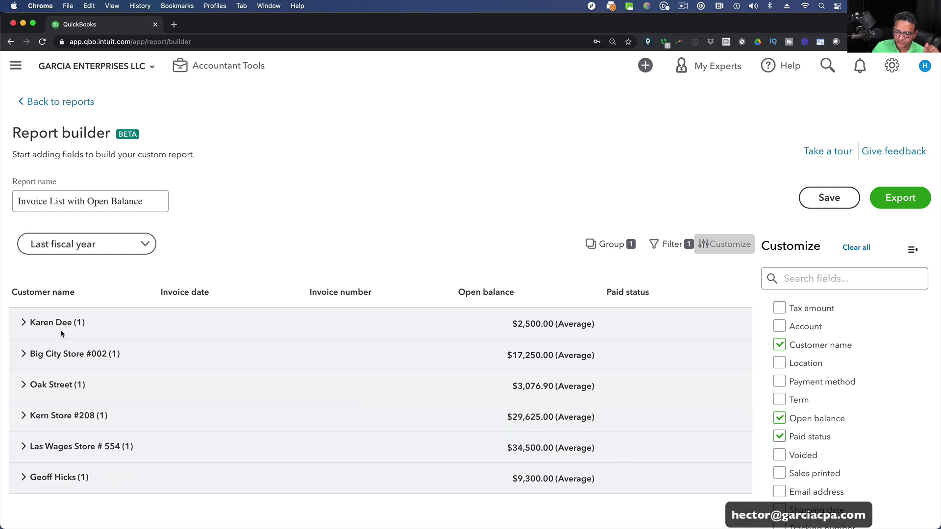
pyautogui.click(55, 324)
pyautogui.click(199, 331)
pyautogui.click(499, 329)
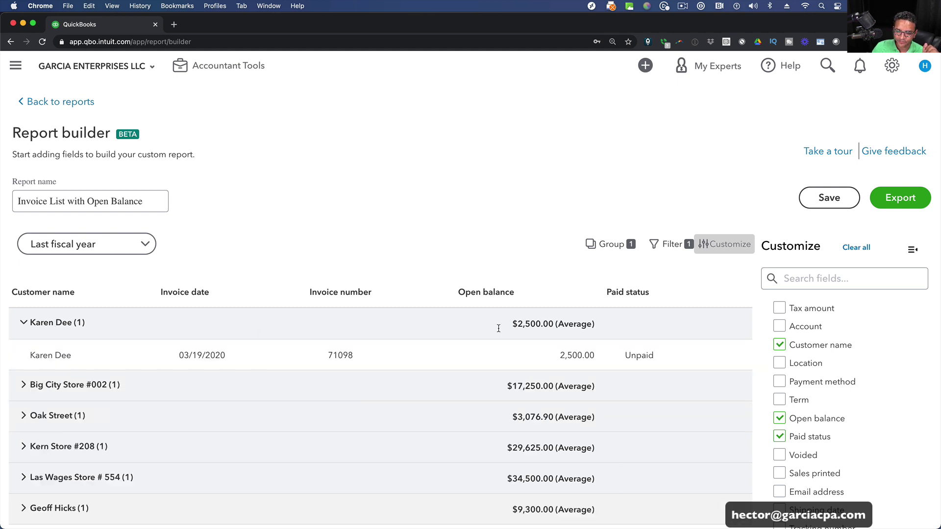
pyautogui.click(49, 325)
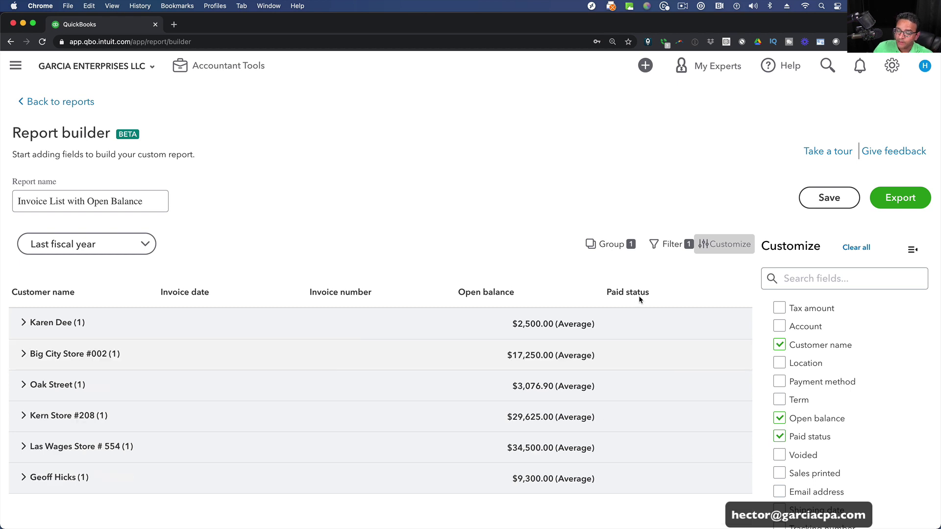
pyautogui.click(613, 247)
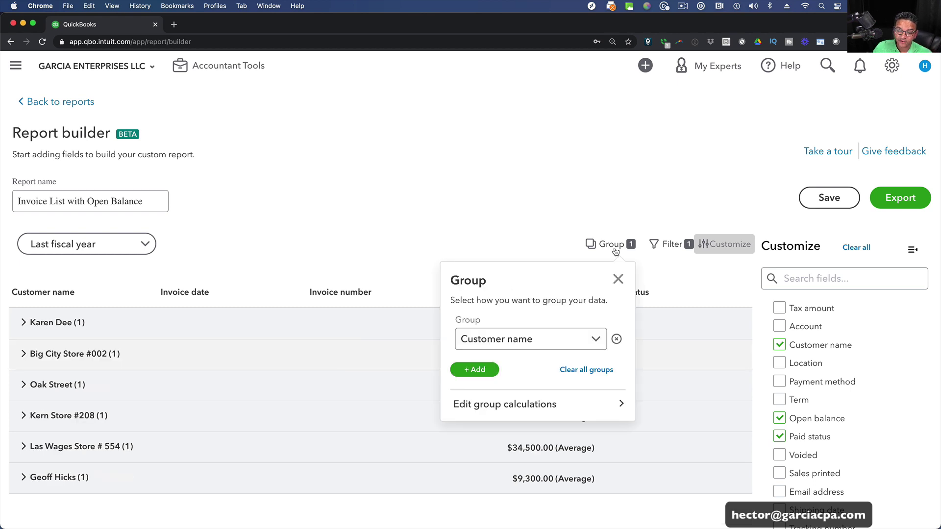
# Change the grouping from Customer name to Invoice date and check the 12/15/2020 group's two invoices.
pyautogui.click(591, 339)
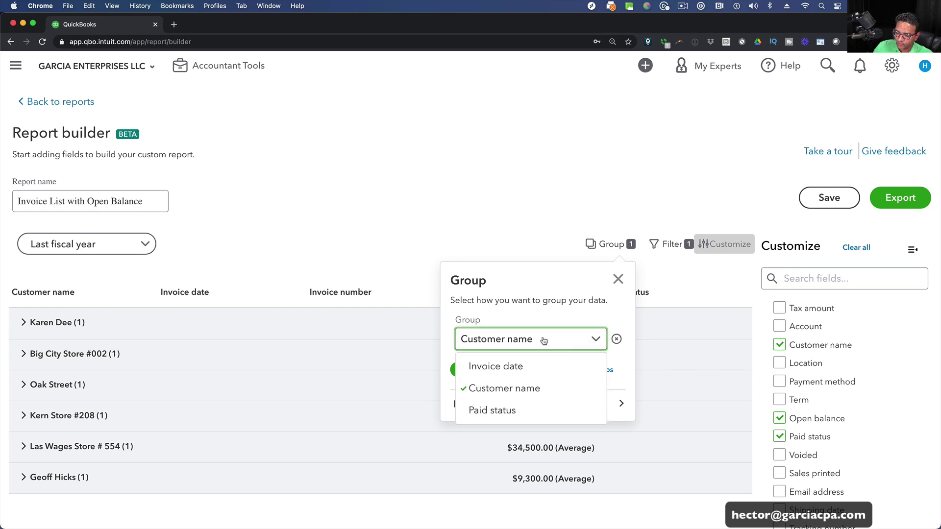
pyautogui.click(496, 367)
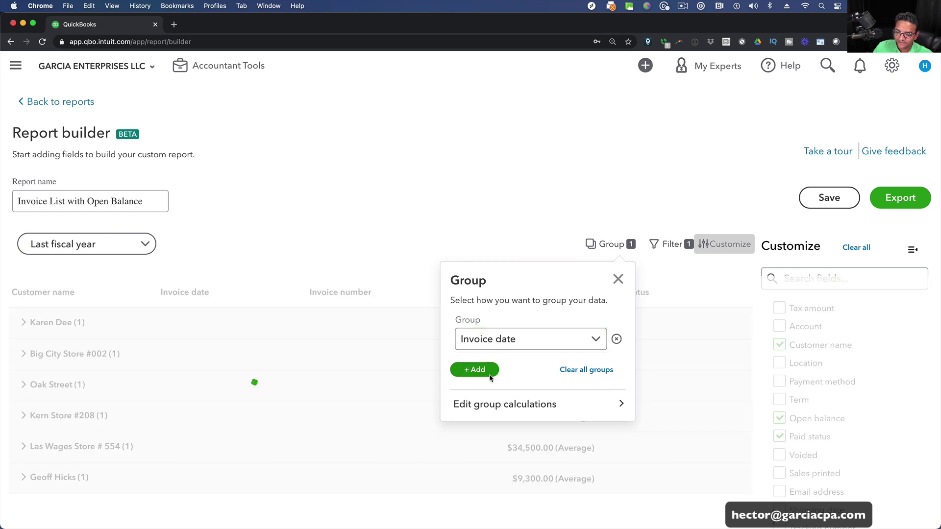
pyautogui.click(618, 279)
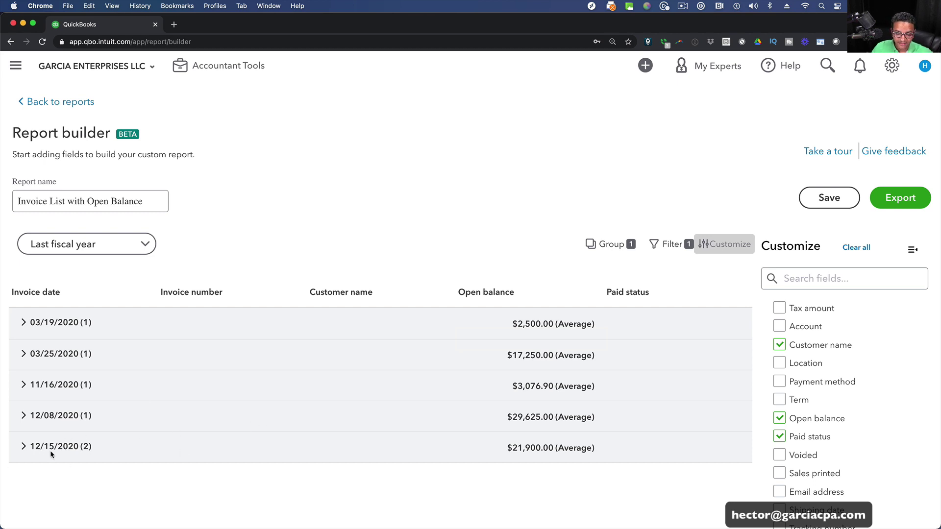
pyautogui.click(67, 447)
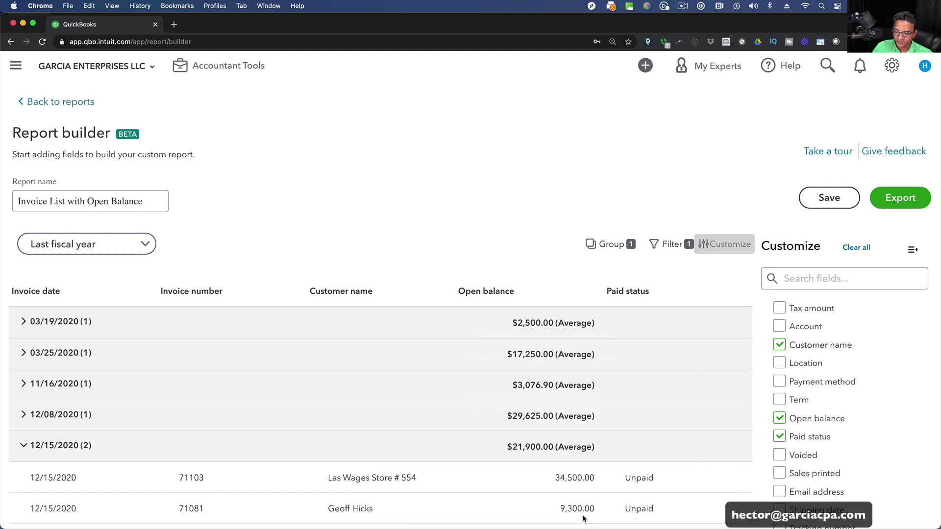
pyautogui.click(48, 446)
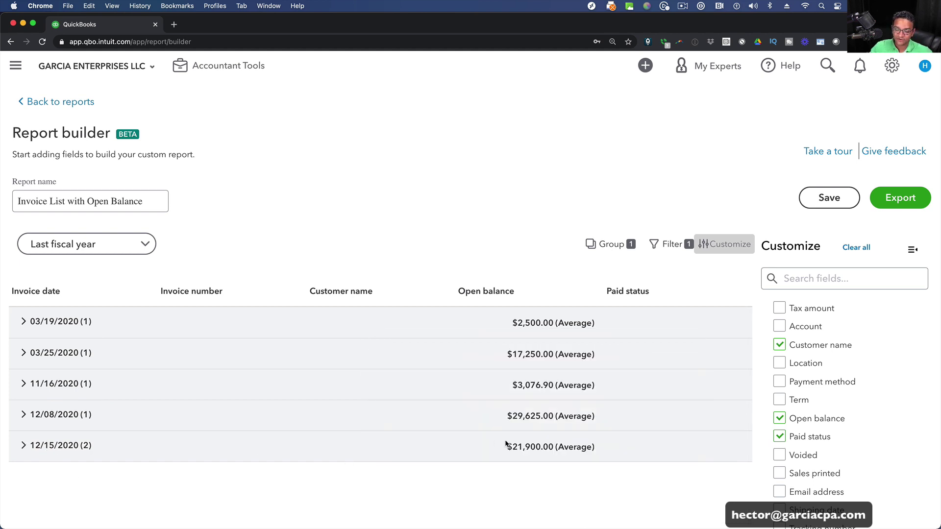
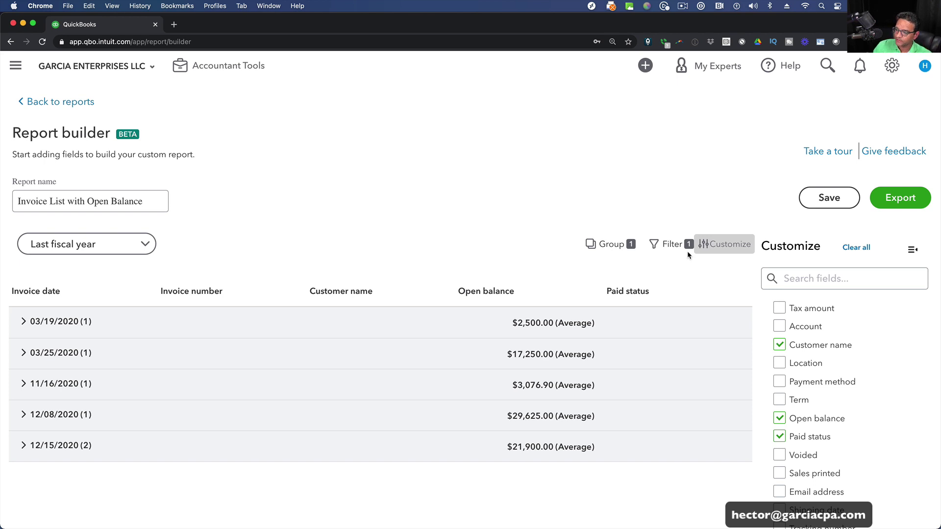
# Save and exit the invoice report, then open a new Expense Report from the custom report builder.
pyautogui.click(49, 103)
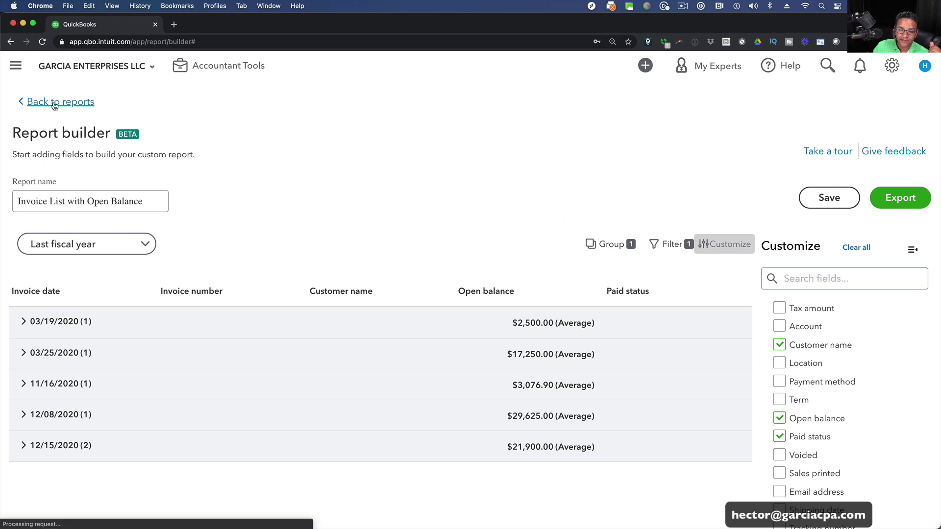
pyautogui.click(564, 343)
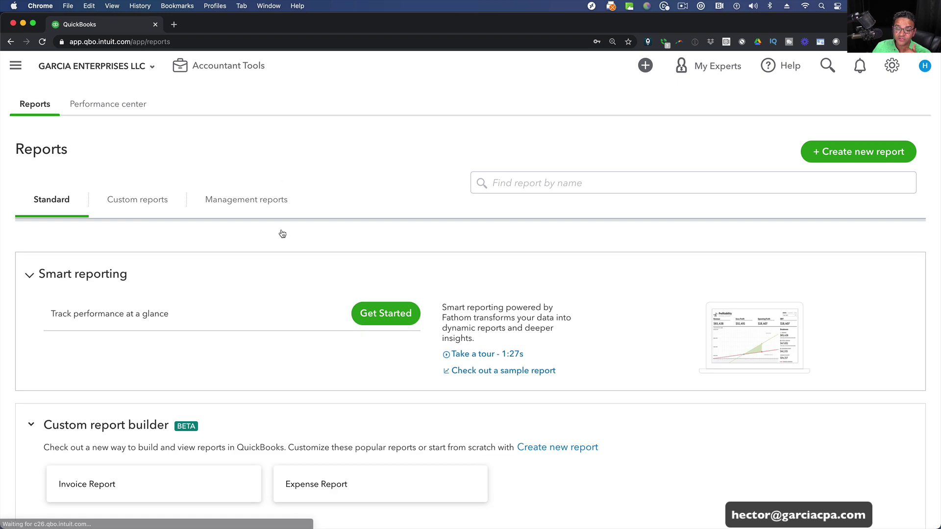
pyautogui.scroll(-2, 323, 328)
pyautogui.scroll(-1, 323, 328)
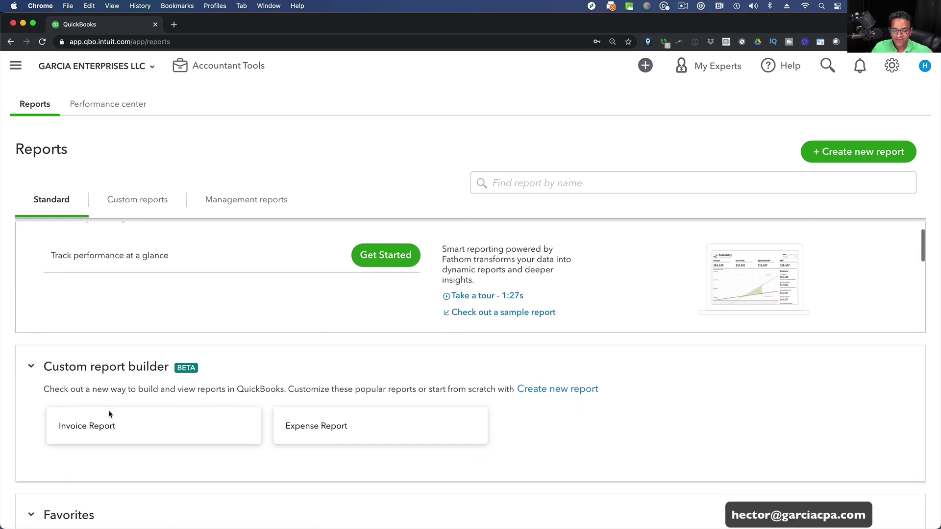
pyautogui.click(333, 422)
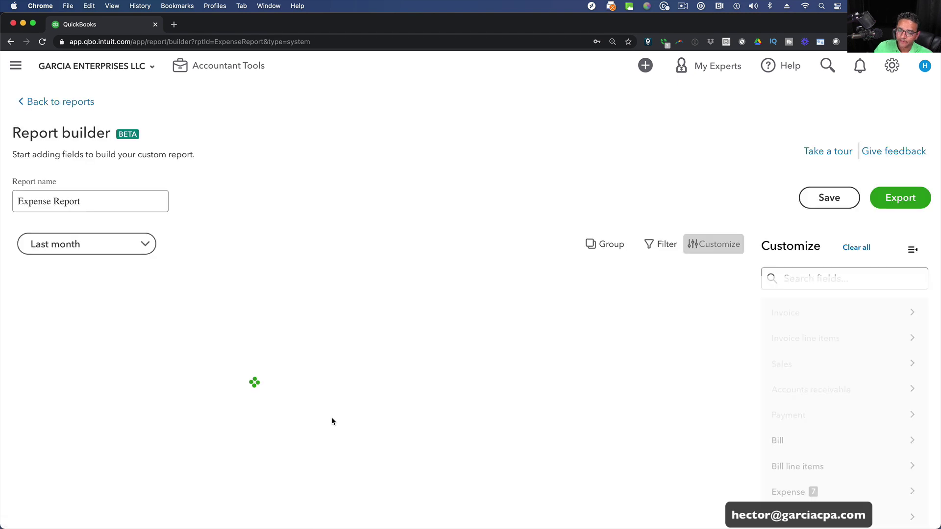
# Set the Expense Report date range to This fiscal year, starting 01/01/2021.
pyautogui.click(93, 246)
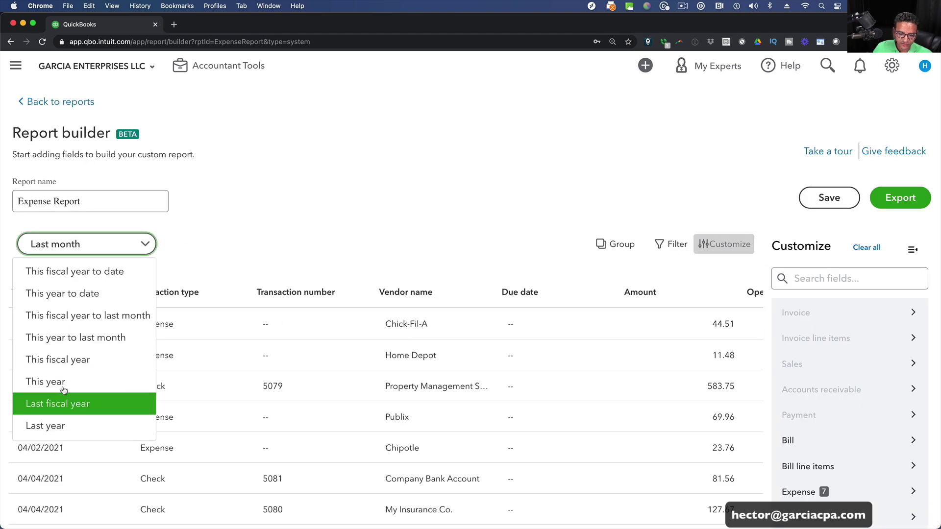
pyautogui.click(62, 360)
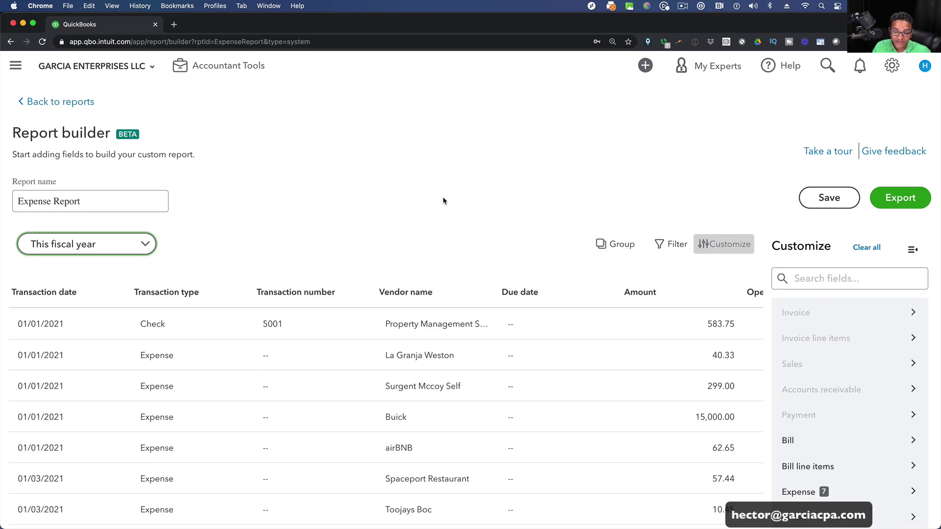
pyautogui.scroll(-1, 490, 355)
pyautogui.scroll(1, 496, 359)
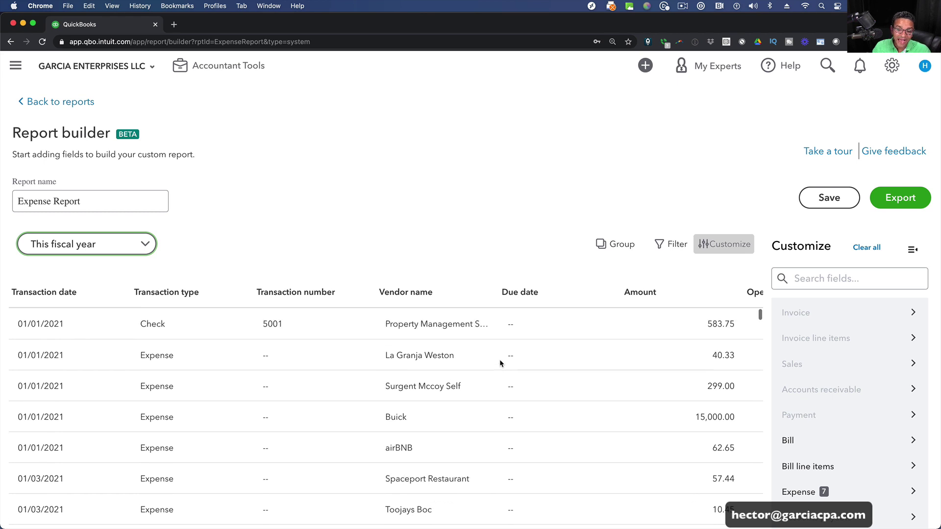
pyautogui.scroll(-2, 865, 392)
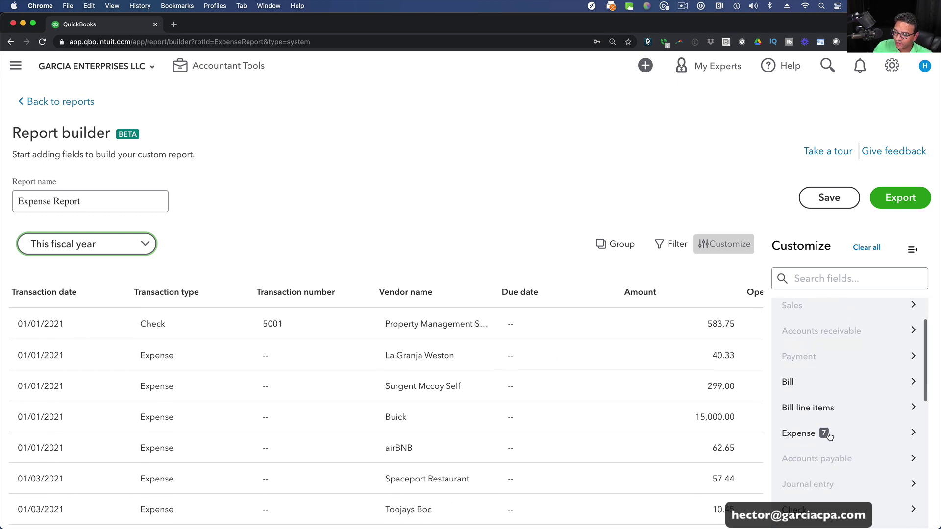
pyautogui.scroll(-5, 833, 437)
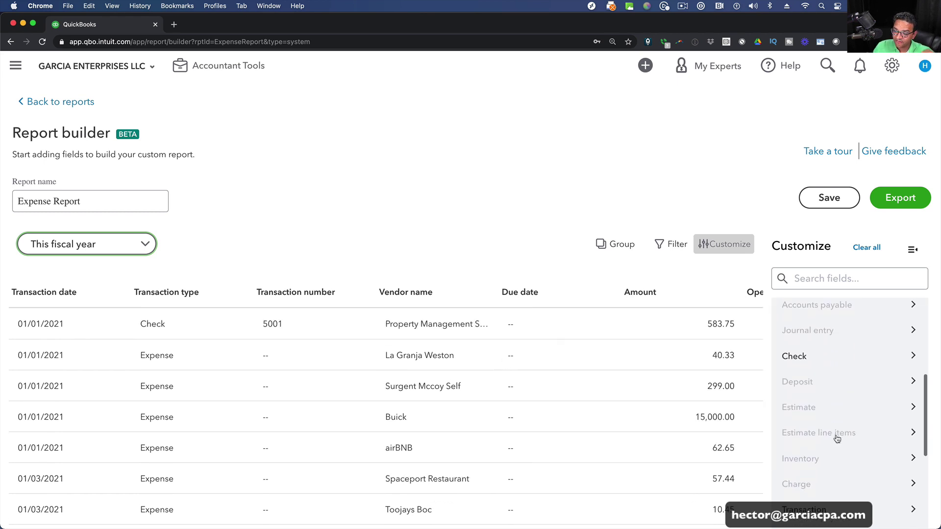
pyautogui.scroll(4, 837, 439)
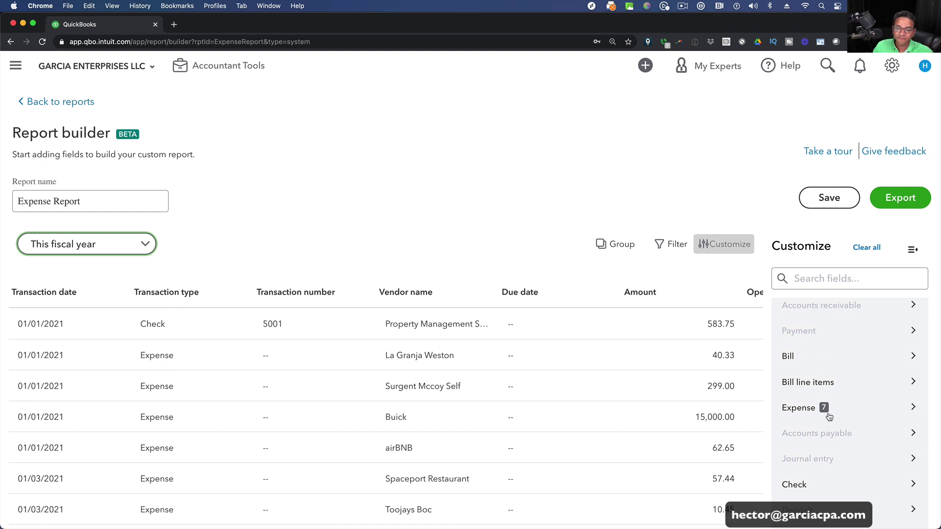
# Make Vendor name the last report column by unchecking and rechecking it.
pyautogui.click(828, 417)
pyautogui.scroll(-2, 889, 387)
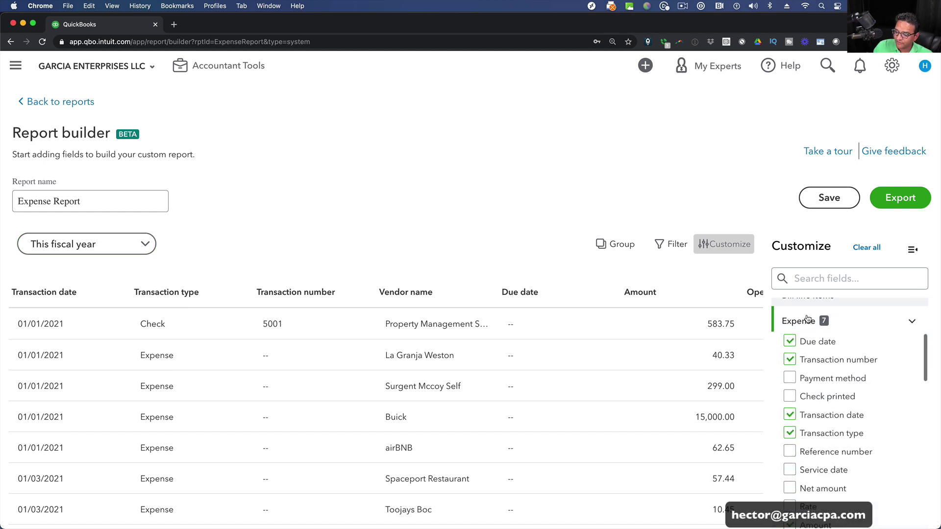
pyautogui.scroll(-2, 877, 373)
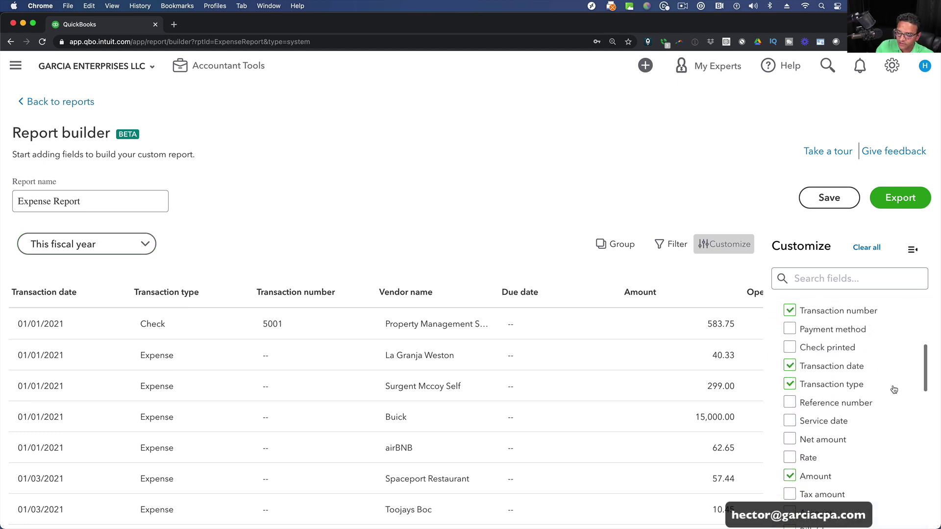
pyautogui.scroll(1, 894, 390)
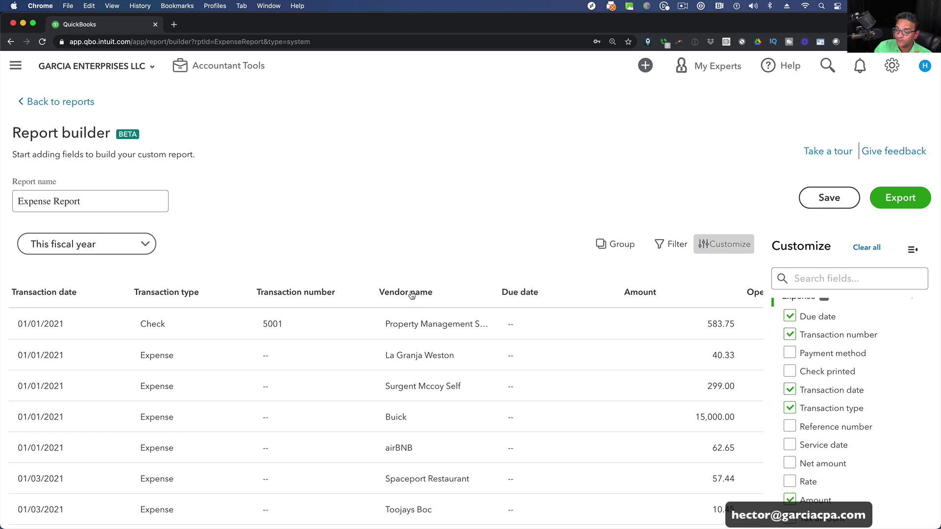
pyautogui.scroll(-3, 823, 440)
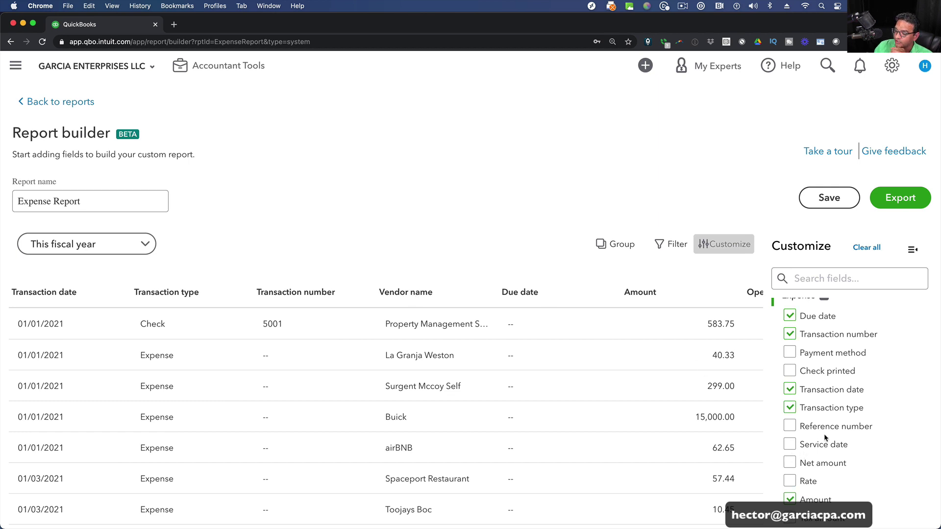
pyautogui.scroll(-6, 824, 440)
pyautogui.click(789, 438)
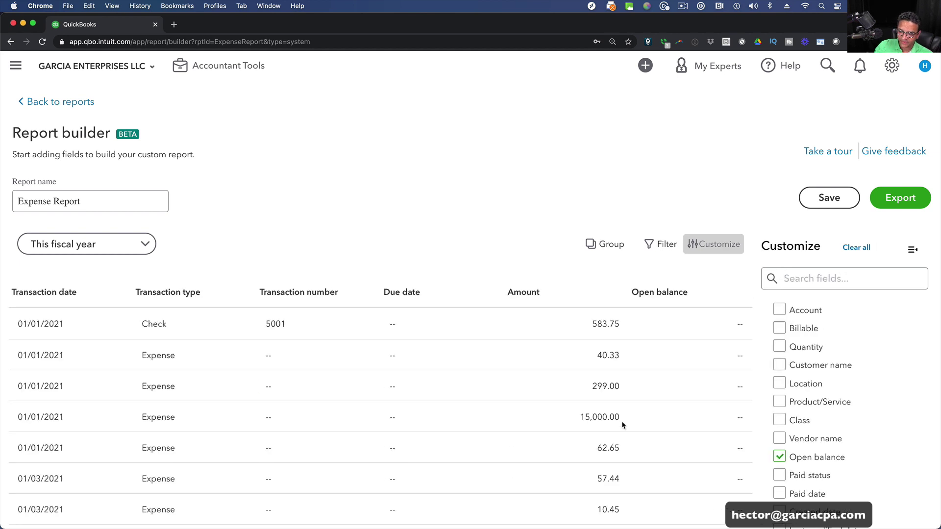
pyautogui.click(779, 438)
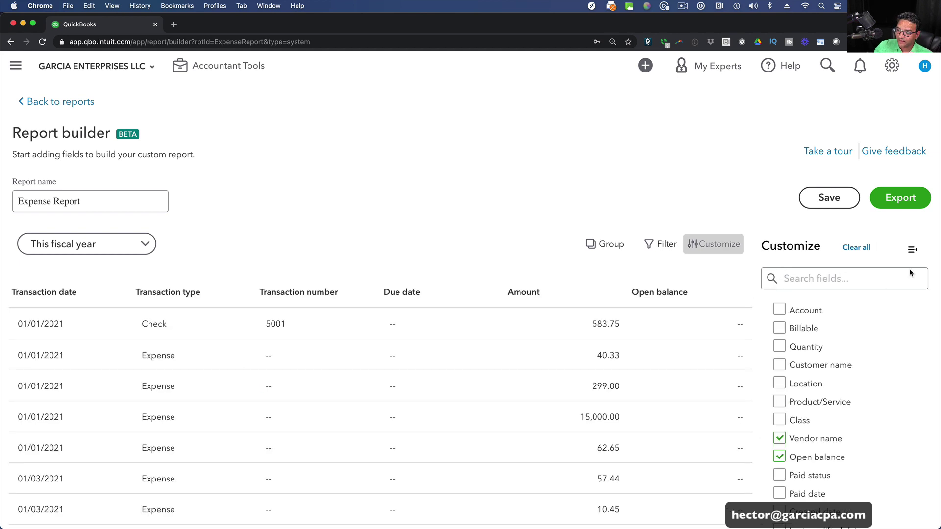
pyautogui.click(913, 249)
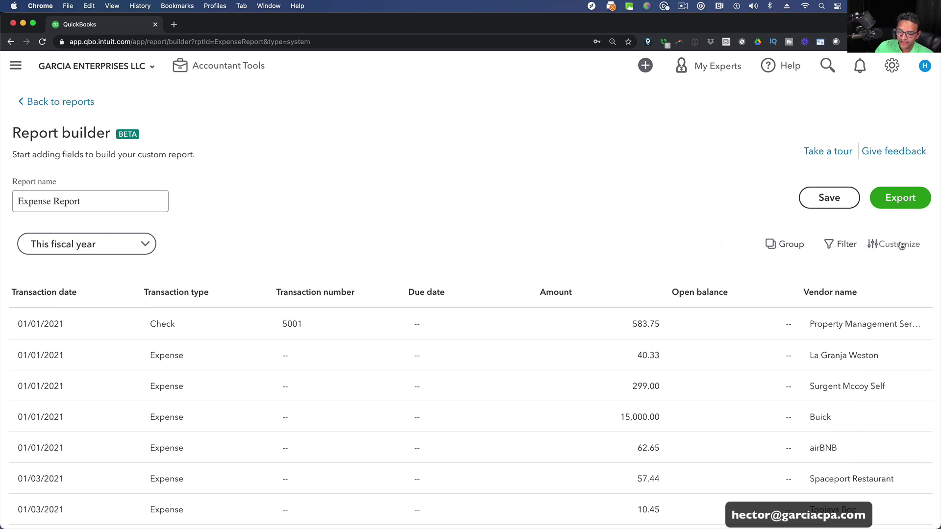
pyautogui.click(900, 244)
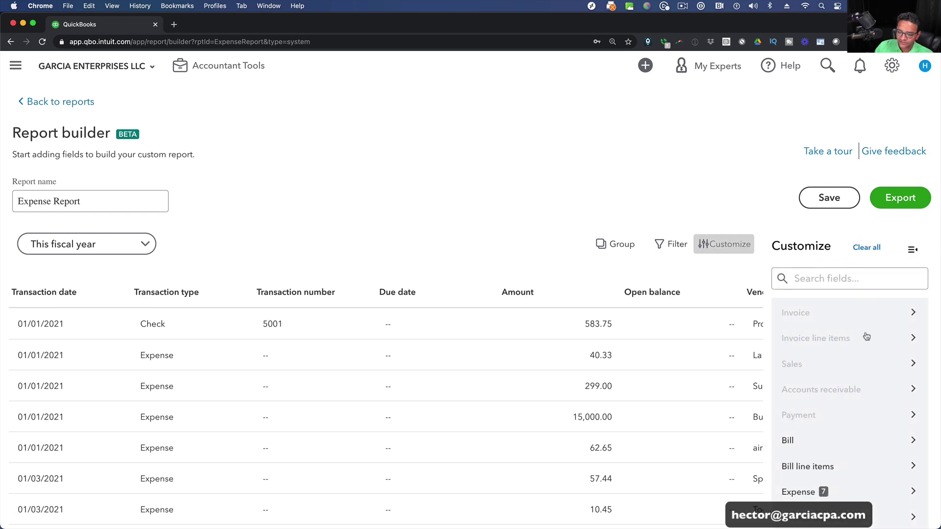
# Remove the Open balance and Due date columns and hide the field list.
pyautogui.click(833, 492)
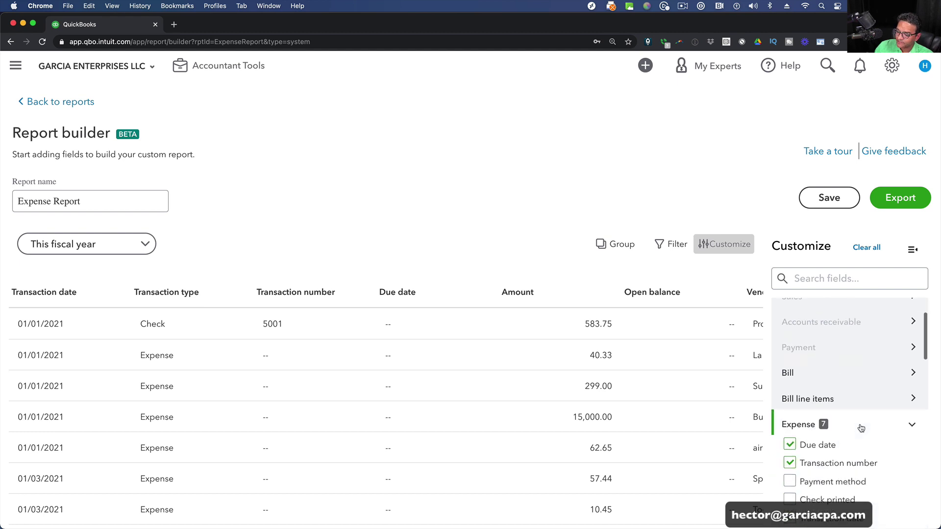
pyautogui.scroll(-10, 861, 429)
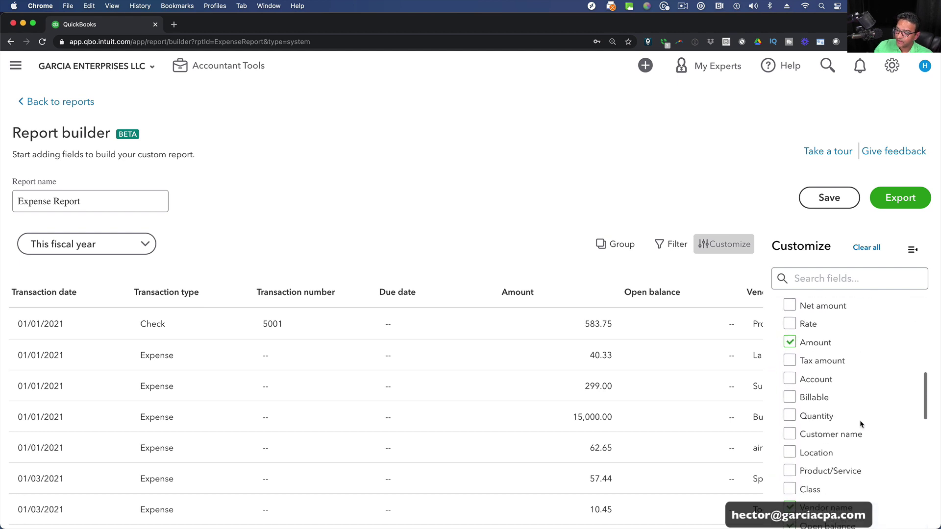
pyautogui.scroll(-5, 861, 424)
pyautogui.scroll(-1, 788, 414)
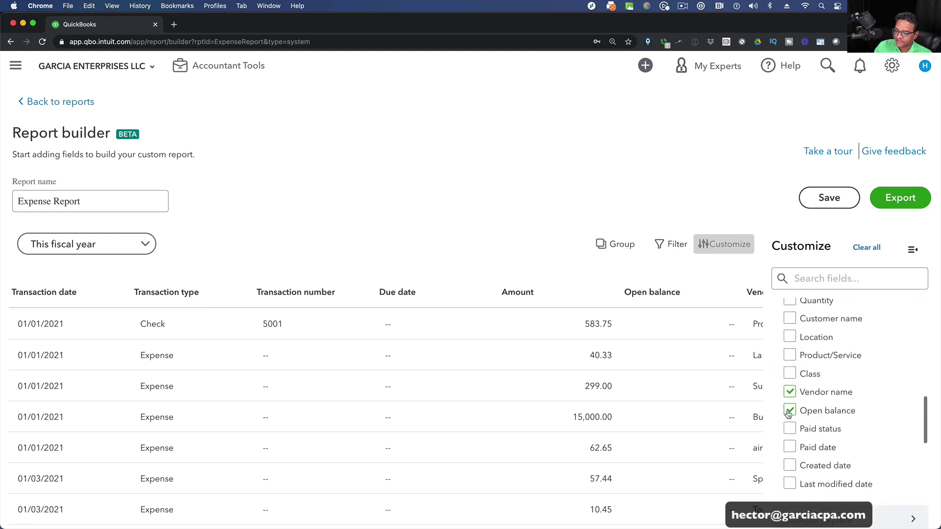
pyautogui.click(788, 412)
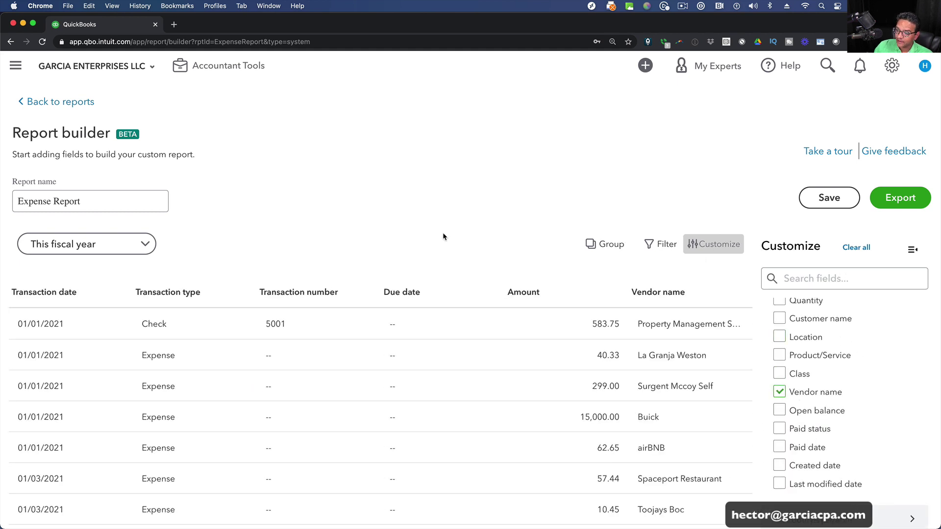
pyautogui.scroll(10, 843, 390)
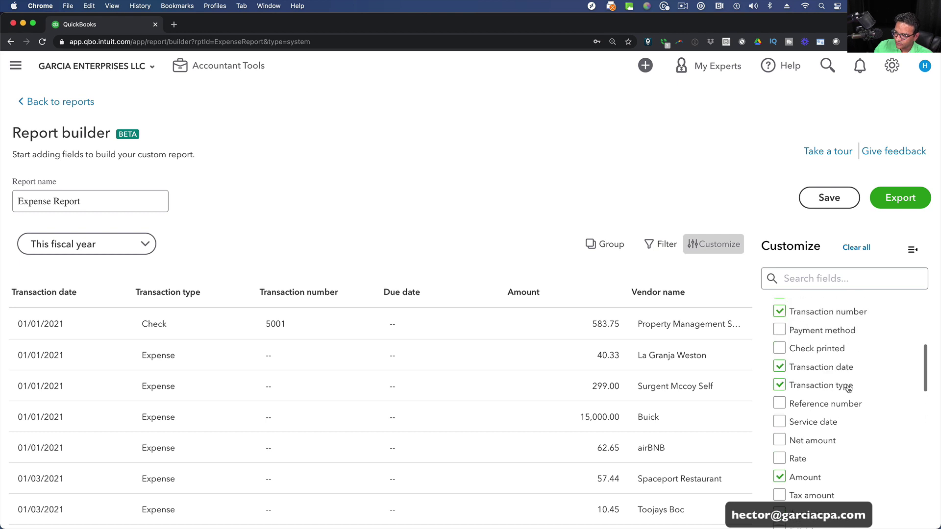
pyautogui.click(779, 375)
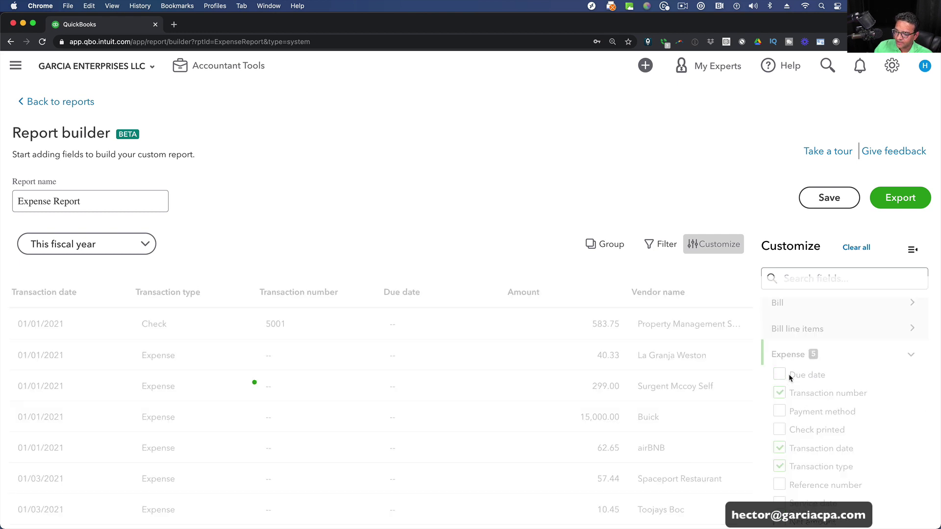
pyautogui.click(912, 249)
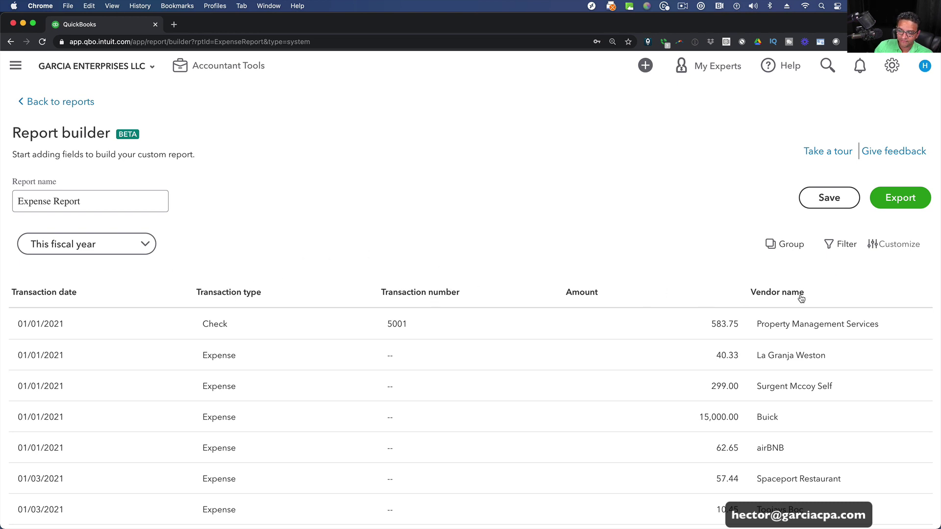
# Group the report by Vendor name with Transaction type as the subgroup.
pyautogui.click(786, 244)
pyautogui.click(665, 340)
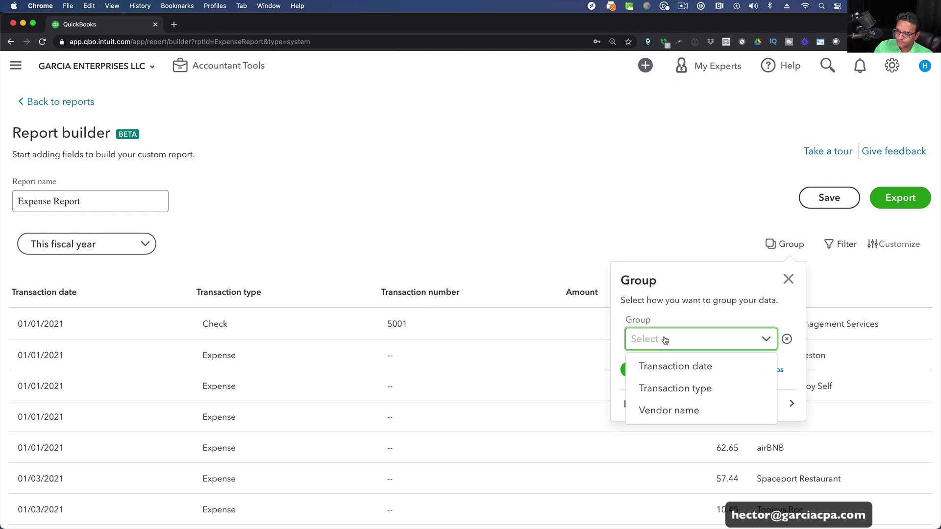
pyautogui.click(672, 410)
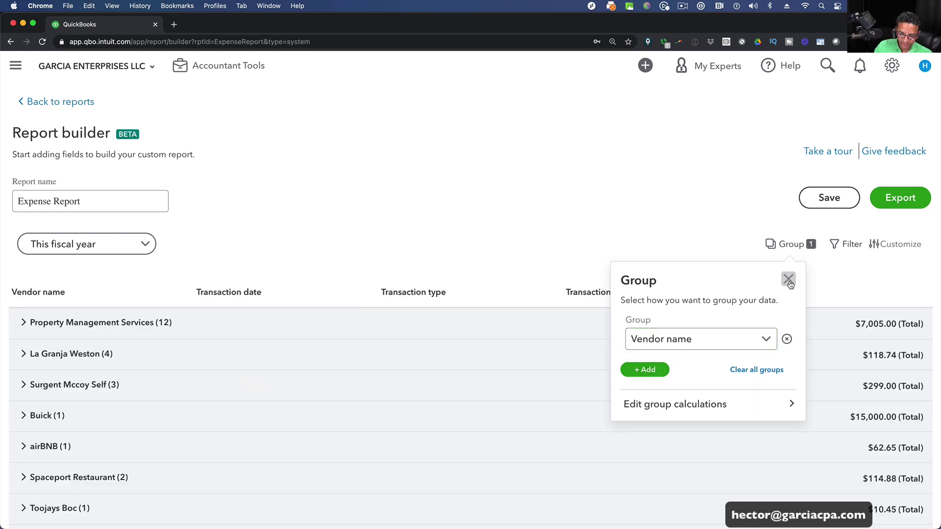
pyautogui.click(652, 370)
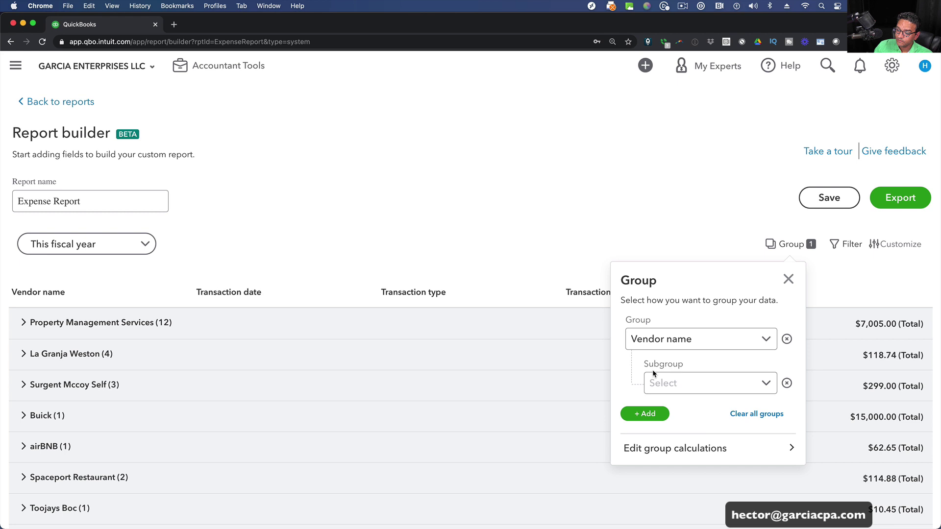
pyautogui.click(695, 388)
pyautogui.click(692, 431)
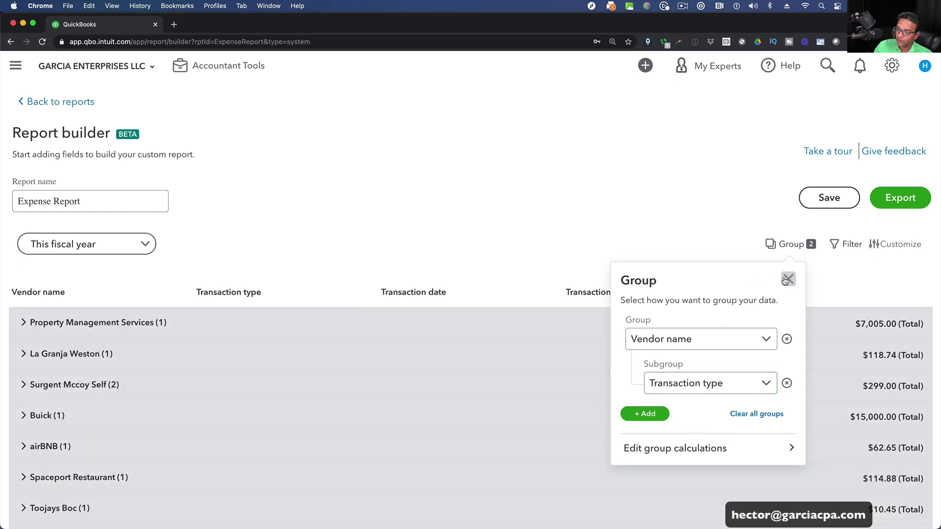
pyautogui.click(785, 280)
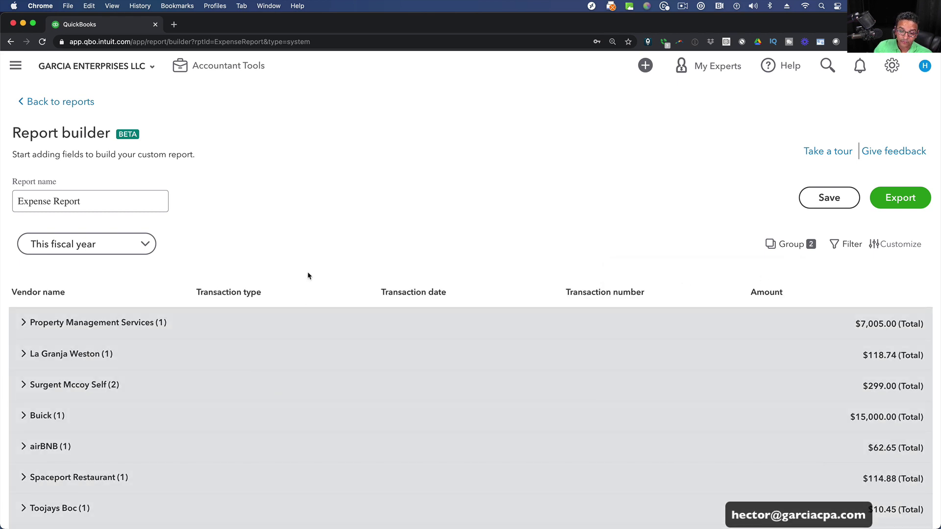
# Expand one vendor's Expense and Credit Card Credit subgroups to check its transactions, then collapse them.
pyautogui.scroll(-4, 163, 325)
pyautogui.scroll(2, 89, 349)
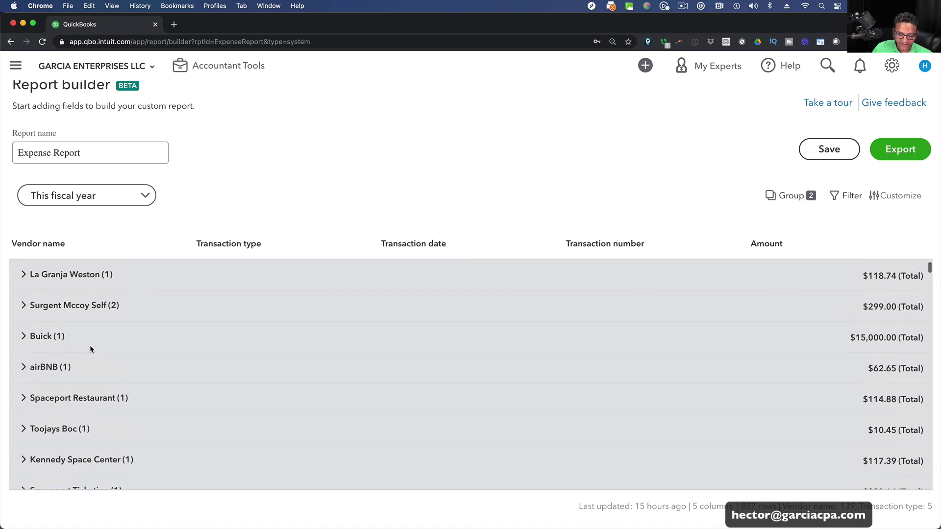
pyautogui.click(63, 309)
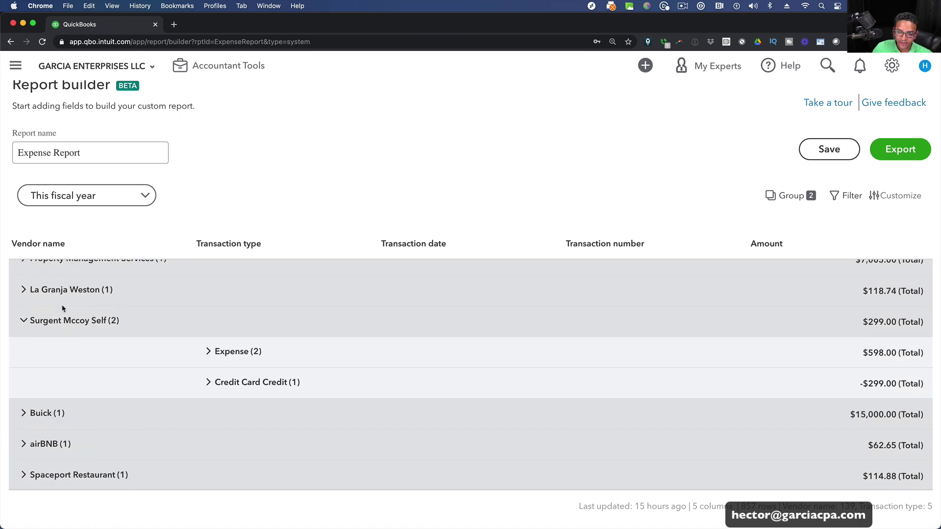
pyautogui.click(242, 353)
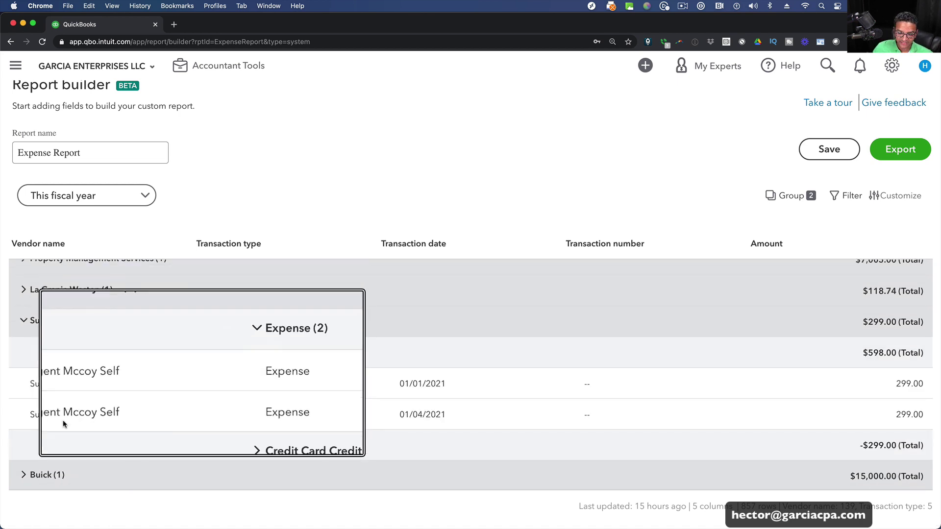
pyautogui.click(259, 445)
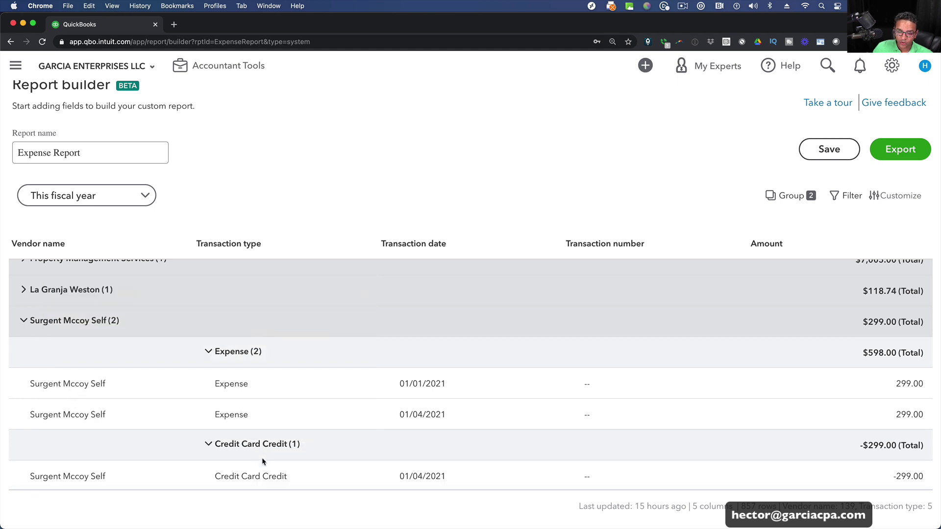
pyautogui.click(245, 444)
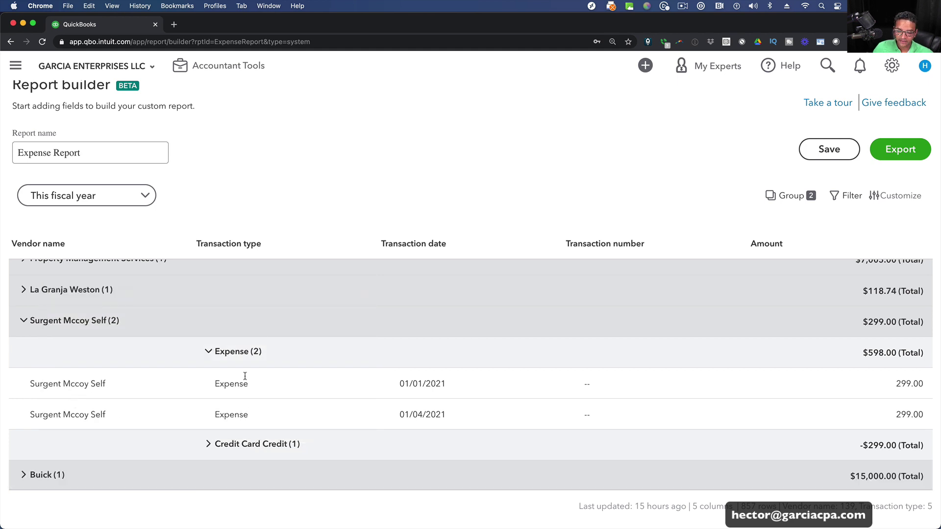
pyautogui.click(236, 353)
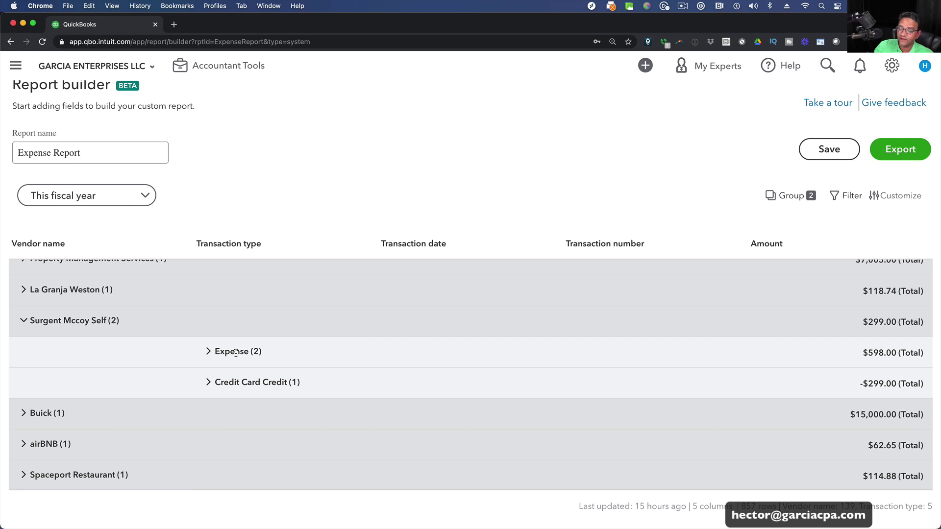
pyautogui.click(794, 197)
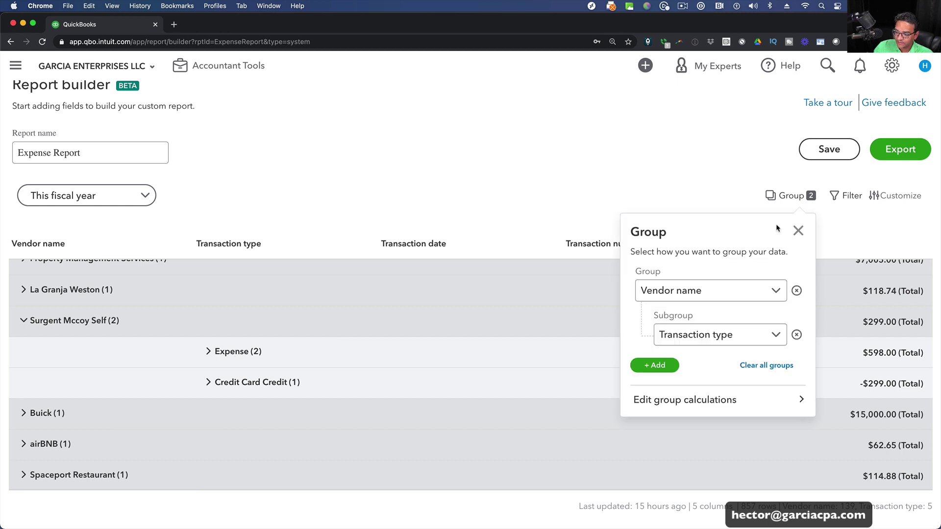
# Remove the Transaction type subgroup, leaving the grouping by Vendor name only.
pyautogui.click(796, 335)
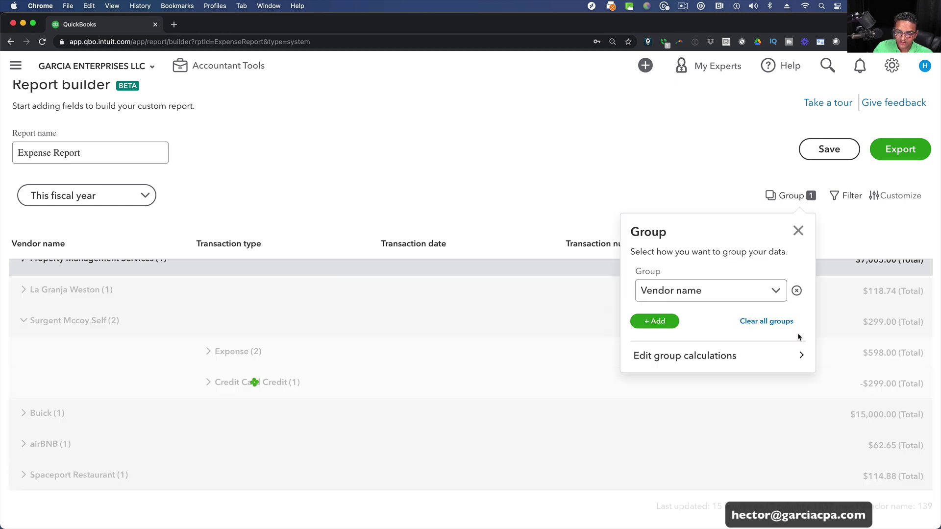
pyautogui.click(798, 231)
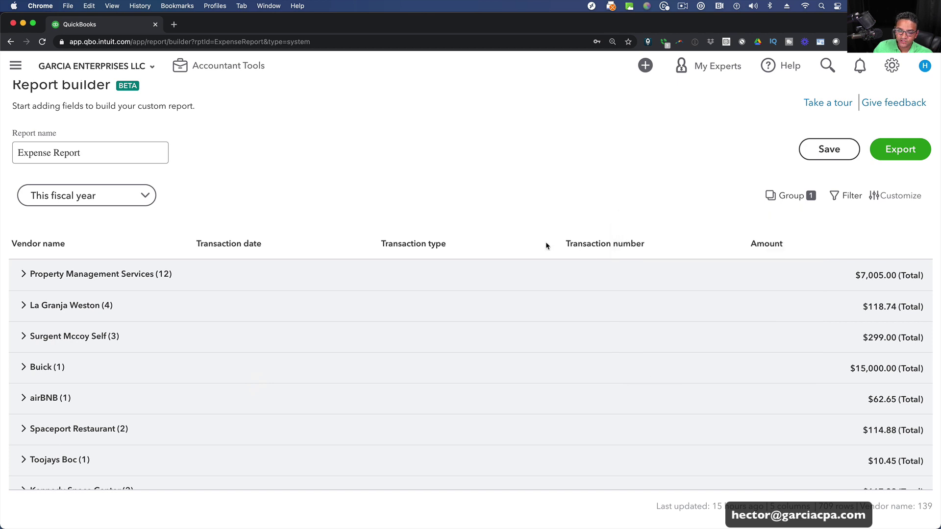
pyautogui.scroll(-3, 416, 338)
pyautogui.scroll(-10, 391, 345)
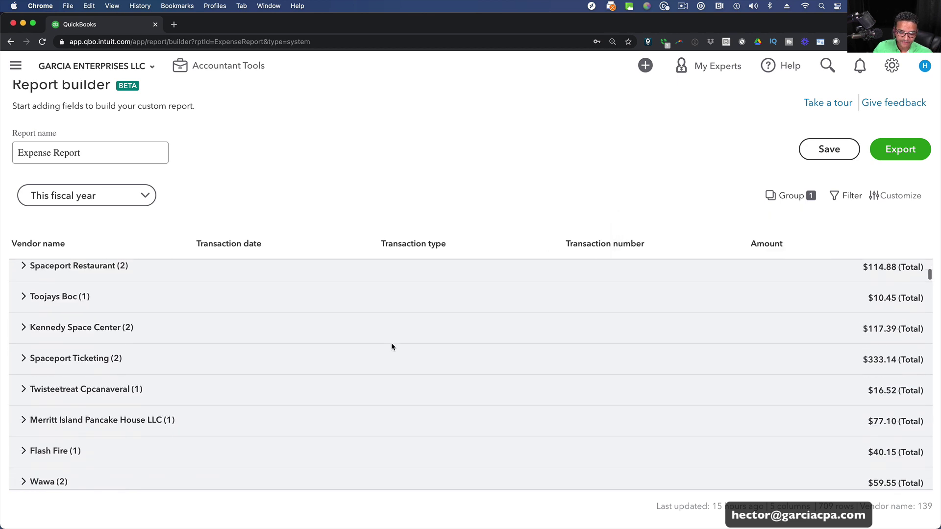
pyautogui.scroll(-10, 387, 353)
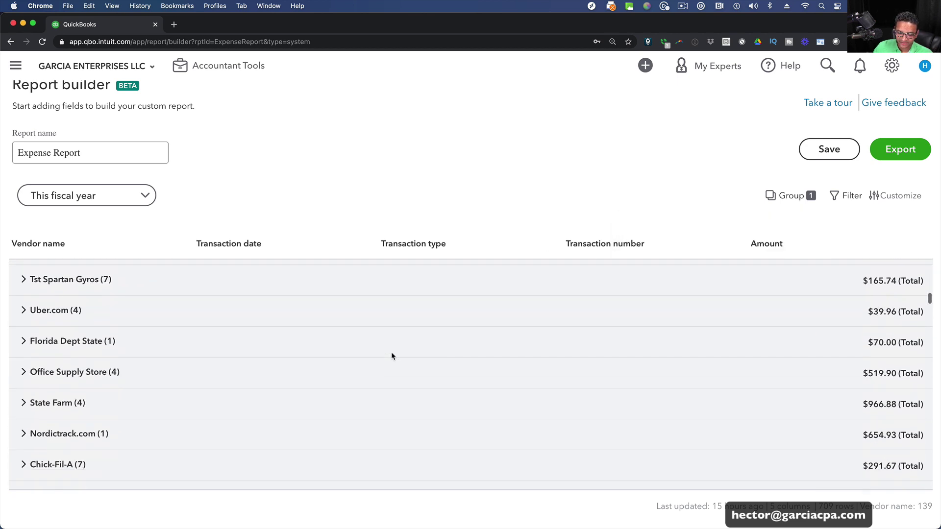
pyautogui.scroll(-6, 219, 376)
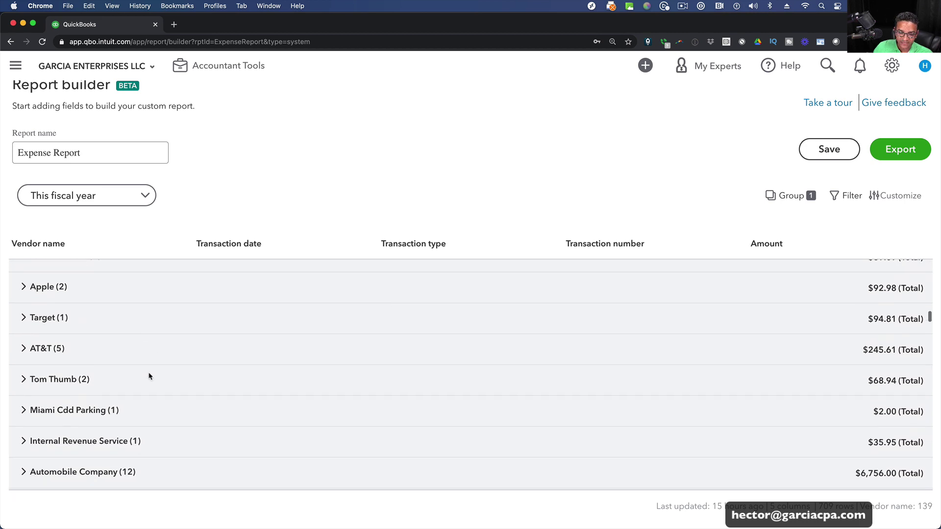
pyautogui.scroll(-2, 152, 373)
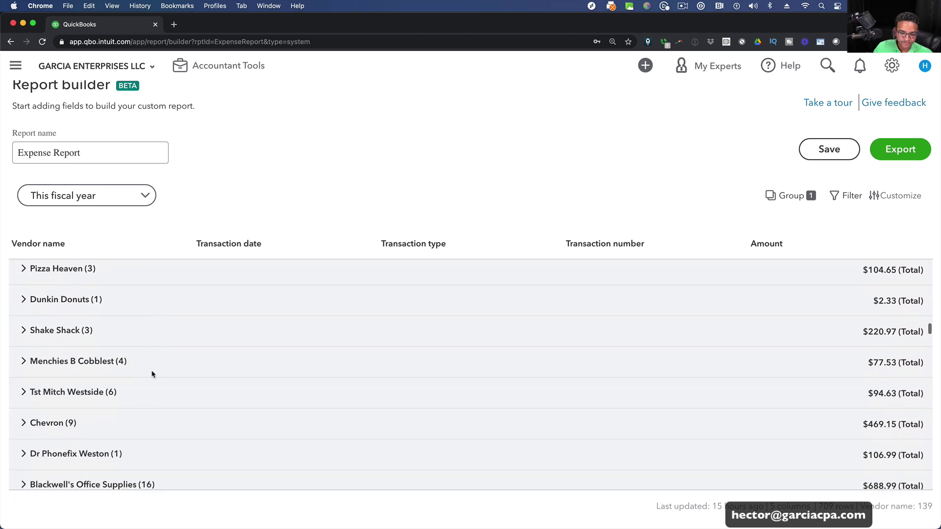
pyautogui.scroll(-2, 245, 410)
pyautogui.scroll(-1, 249, 411)
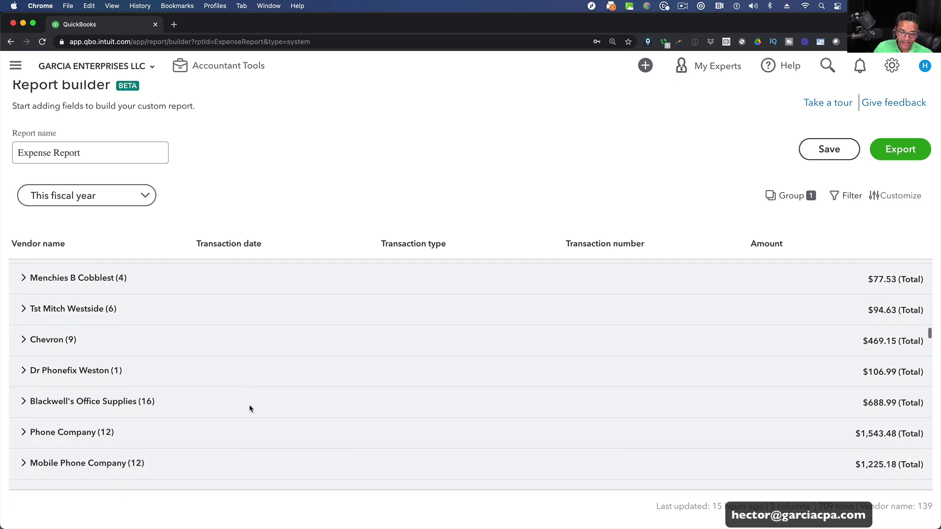
# Expand Blackwell's Office Supplies to review its transactions, then collapse it.
pyautogui.click(65, 398)
pyautogui.scroll(-3, 281, 398)
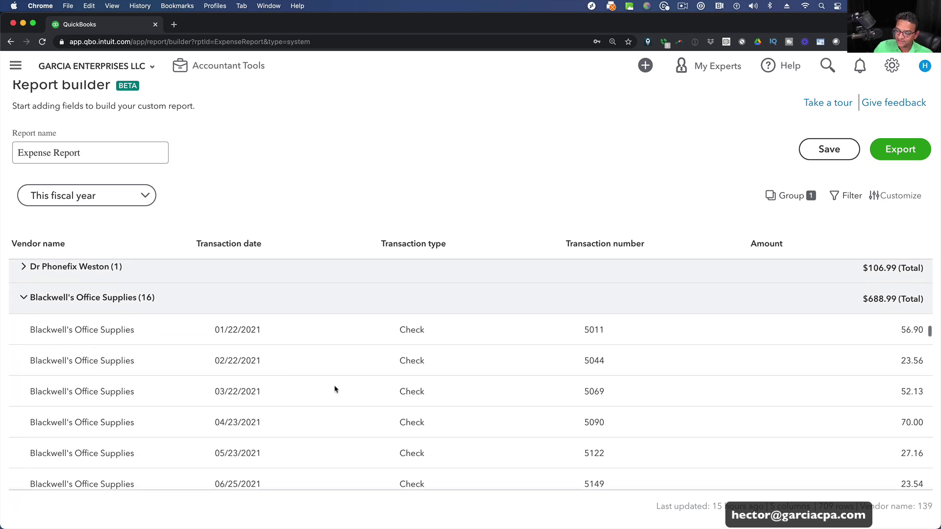
pyautogui.scroll(-6, 230, 384)
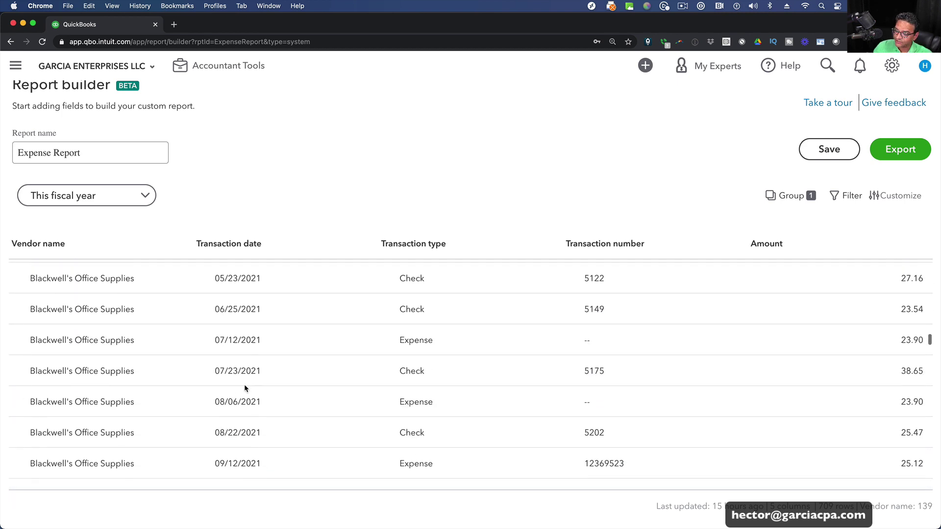
pyautogui.scroll(8, 245, 384)
pyautogui.click(170, 365)
pyautogui.scroll(10, 337, 340)
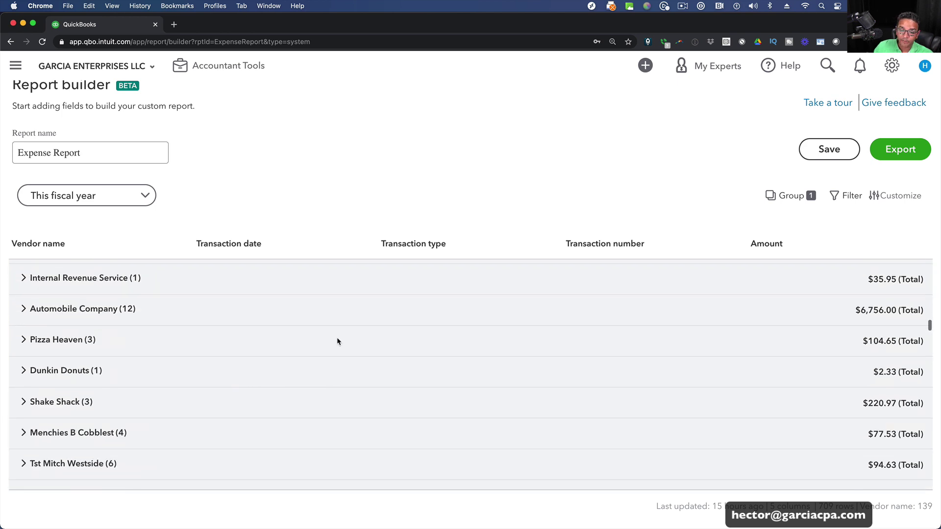
pyautogui.scroll(15, 337, 341)
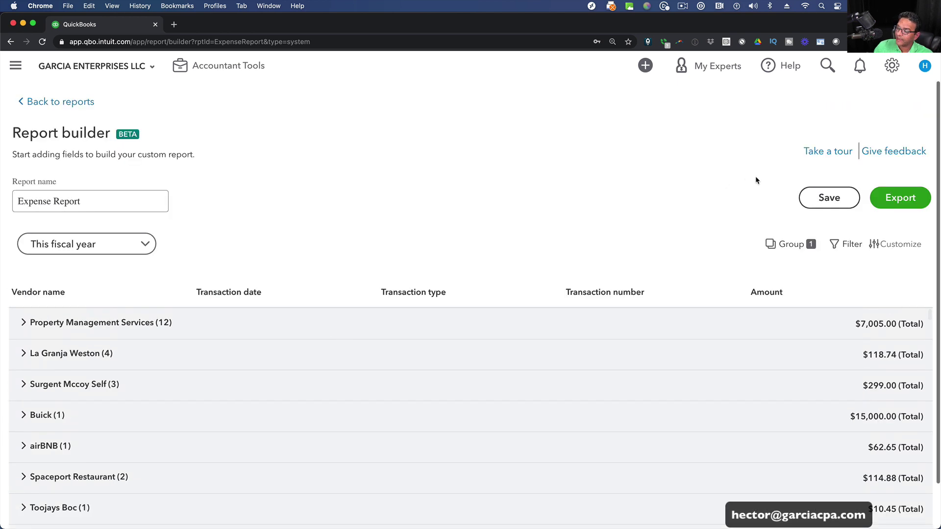
# Add the Account field from the Expense group as a report column.
pyautogui.click(846, 244)
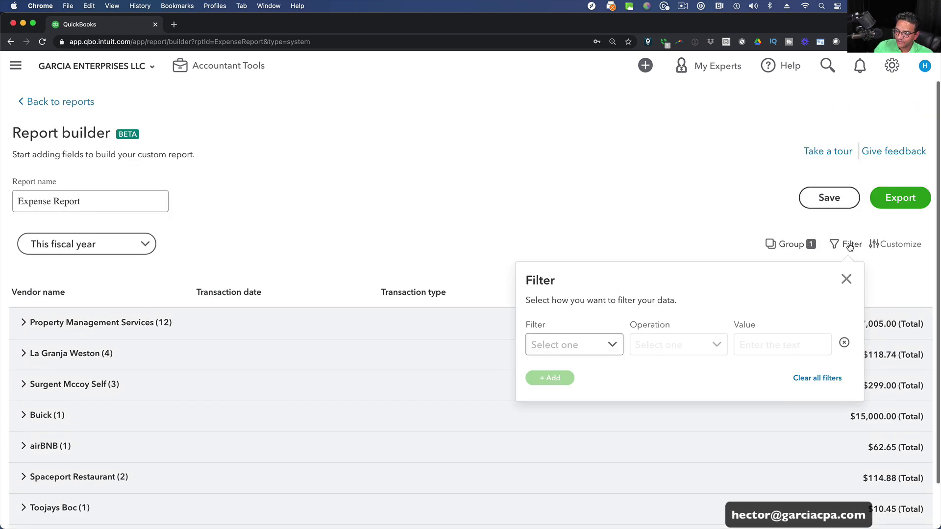
pyautogui.click(846, 279)
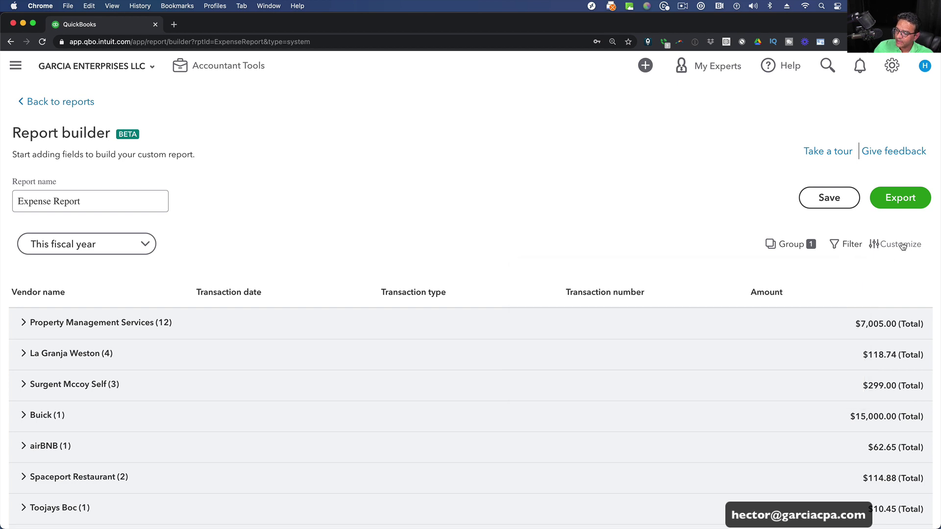
pyautogui.click(900, 245)
pyautogui.scroll(-3, 870, 403)
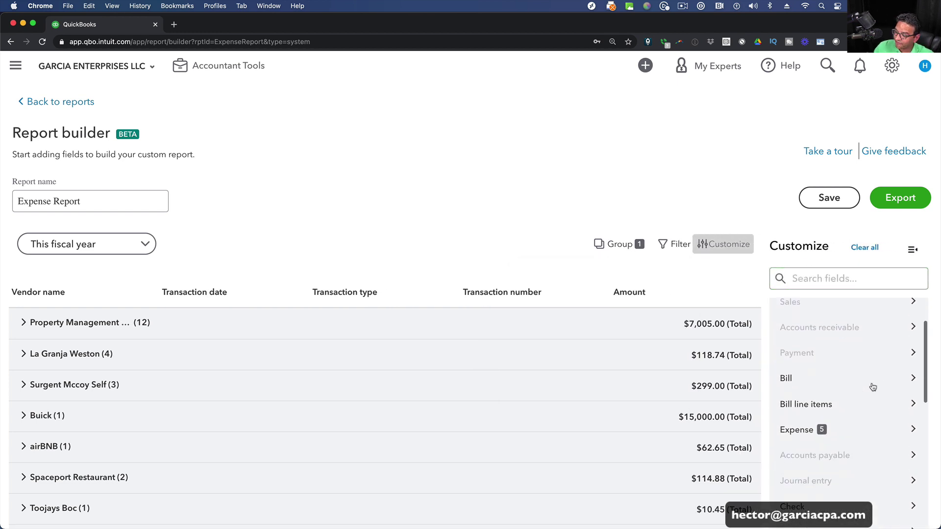
pyautogui.click(870, 401)
pyautogui.scroll(-3, 876, 407)
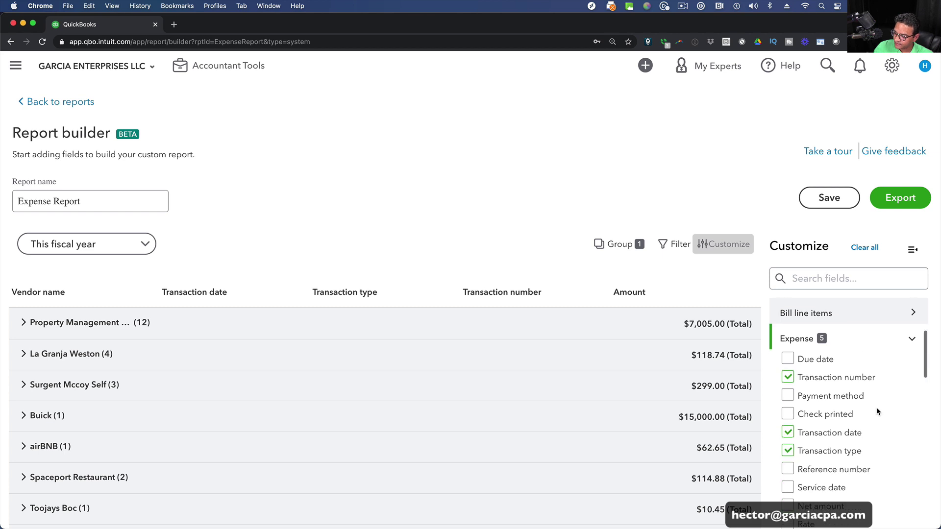
pyautogui.scroll(-4, 882, 418)
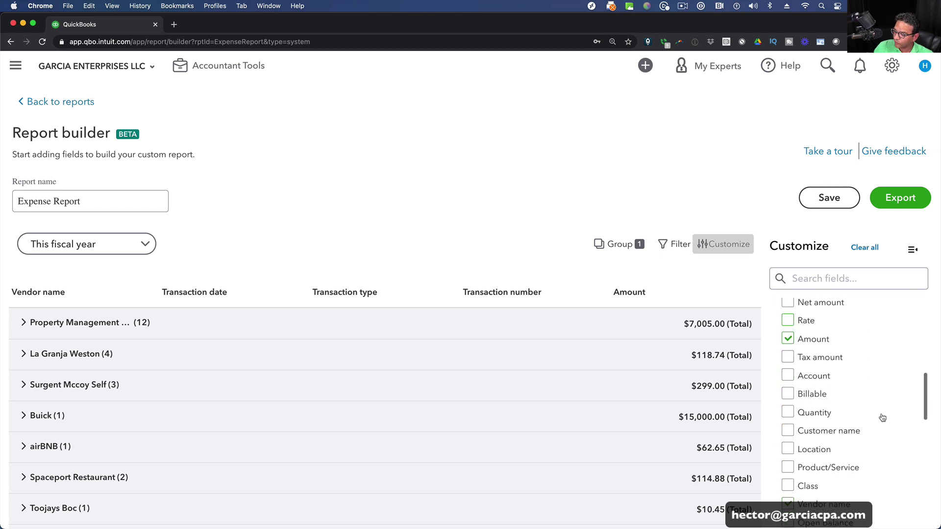
pyautogui.click(804, 376)
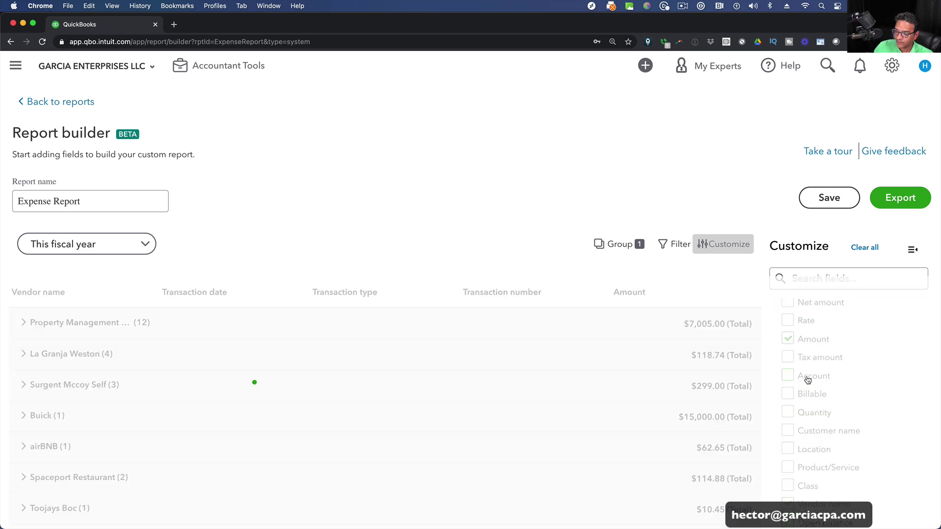
# Expand the Property Management vendor's twelve transactions and briefly check La Granja Weston's.
pyautogui.click(83, 324)
pyautogui.scroll(-5, 716, 397)
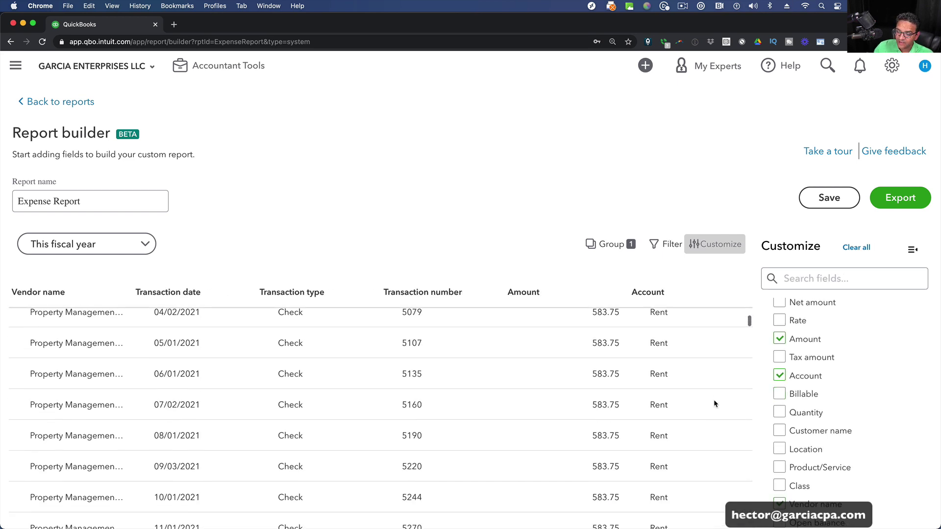
pyautogui.scroll(-10, 680, 397)
pyautogui.scroll(3, 632, 392)
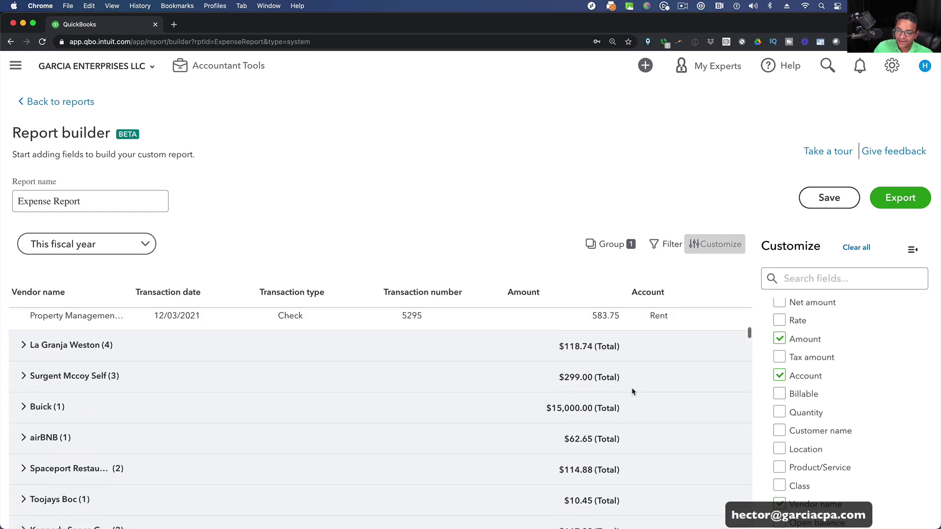
pyautogui.click(562, 351)
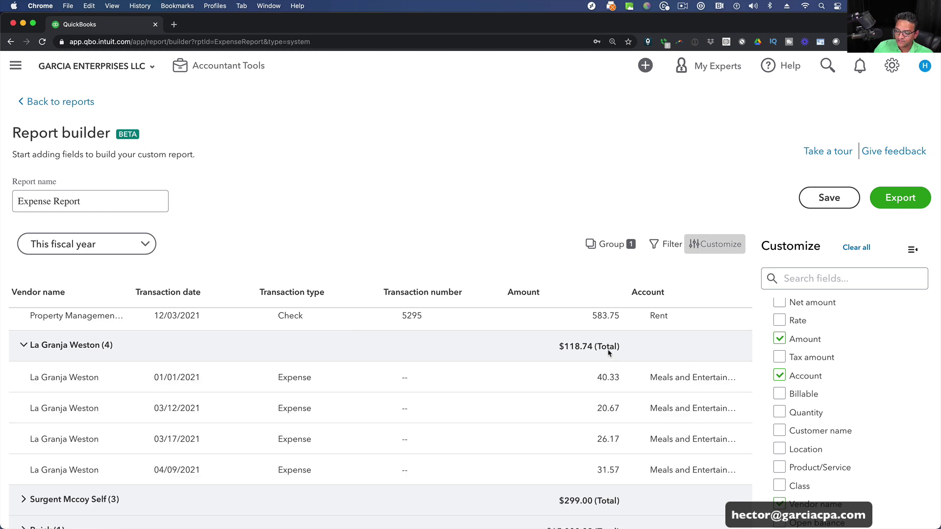
pyautogui.click(613, 350)
pyautogui.scroll(8, 657, 360)
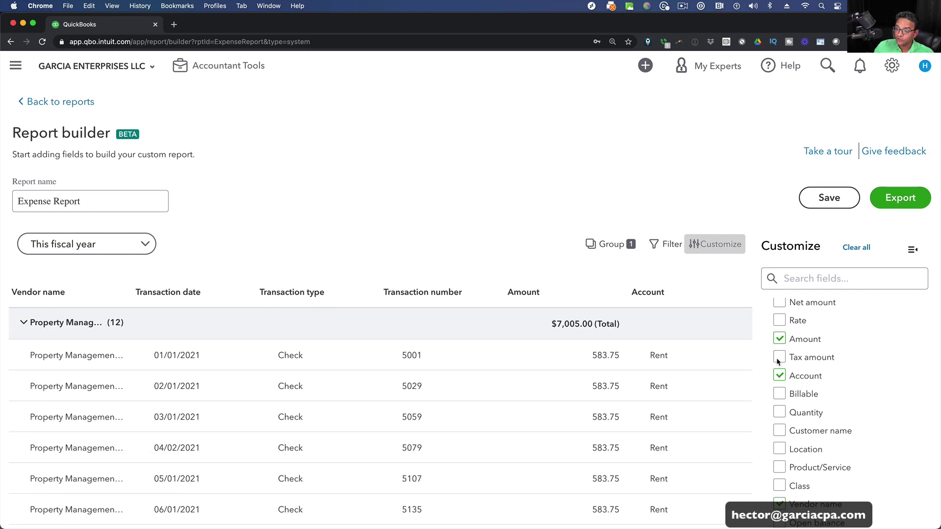
# Change the report grouping to Account and check the Rent account group.
pyautogui.click(602, 245)
pyautogui.click(505, 338)
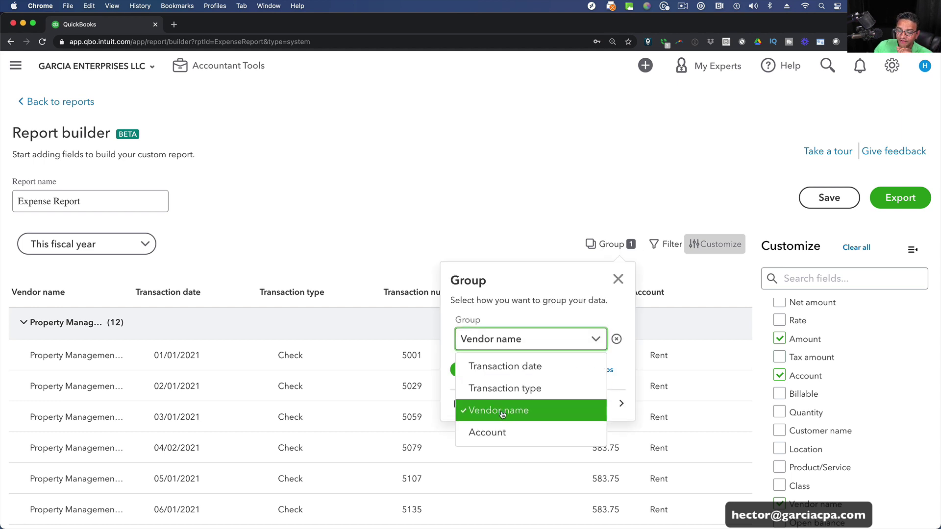
pyautogui.click(492, 434)
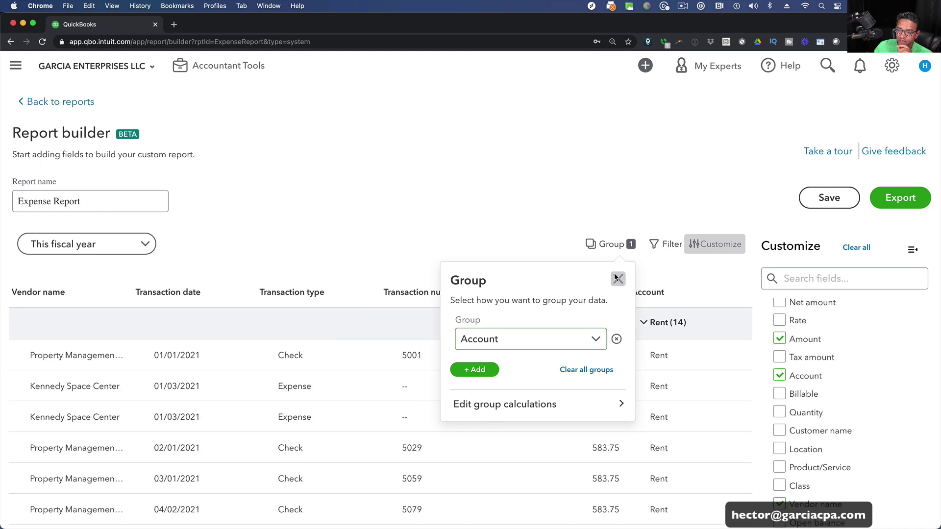
pyautogui.click(351, 339)
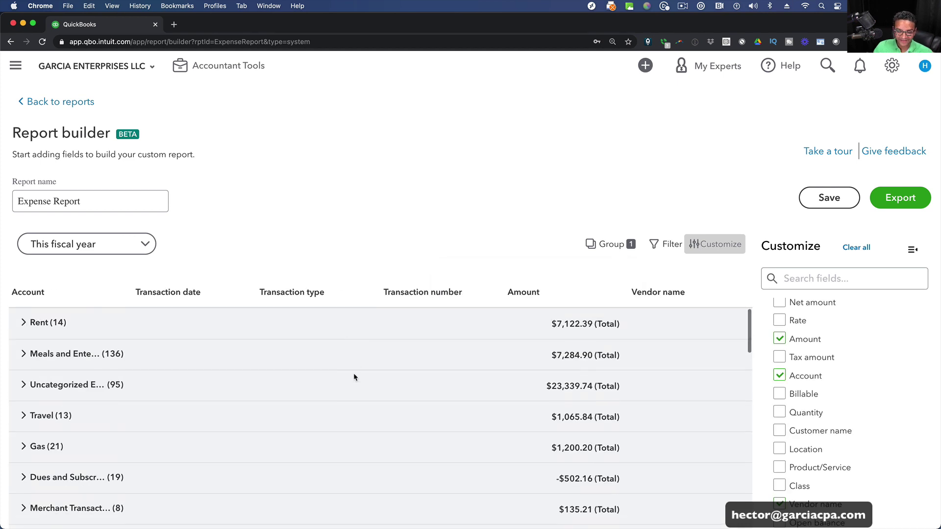
pyautogui.scroll(-3, 353, 374)
pyautogui.scroll(5, 354, 375)
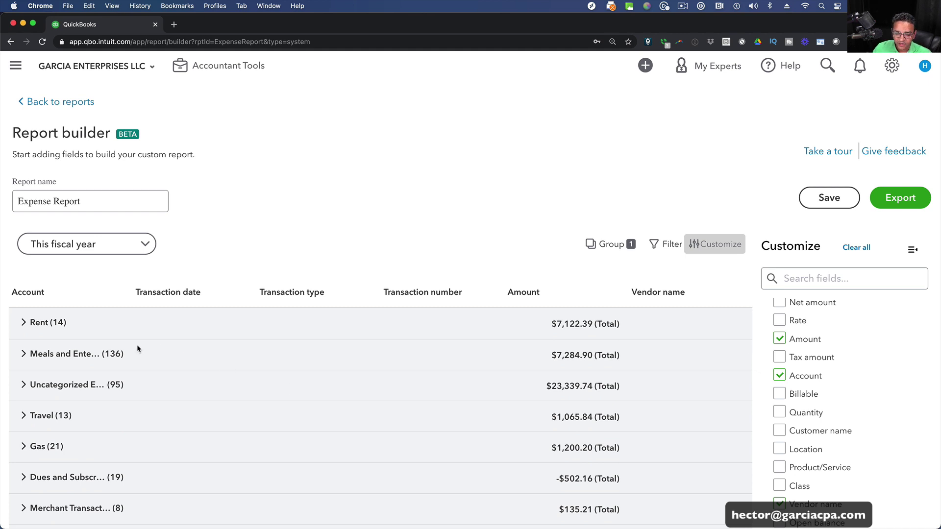
pyautogui.click(24, 323)
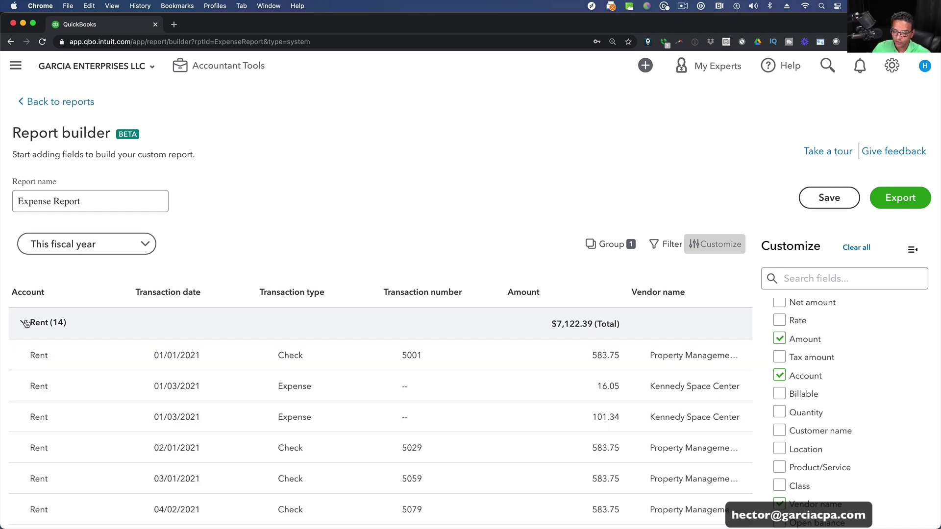
pyautogui.click(26, 323)
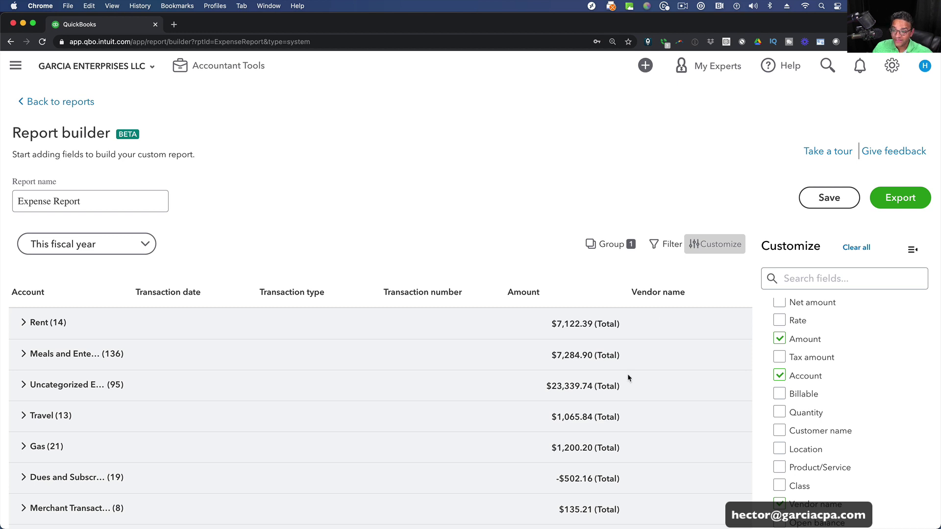
# Add Vendor name as the subgroup under each account.
pyautogui.click(611, 246)
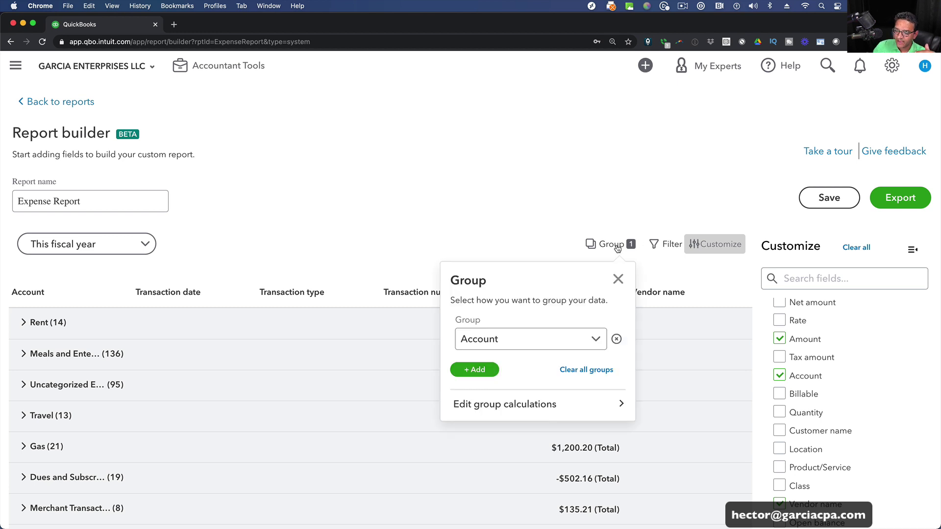
pyautogui.click(475, 370)
pyautogui.click(579, 385)
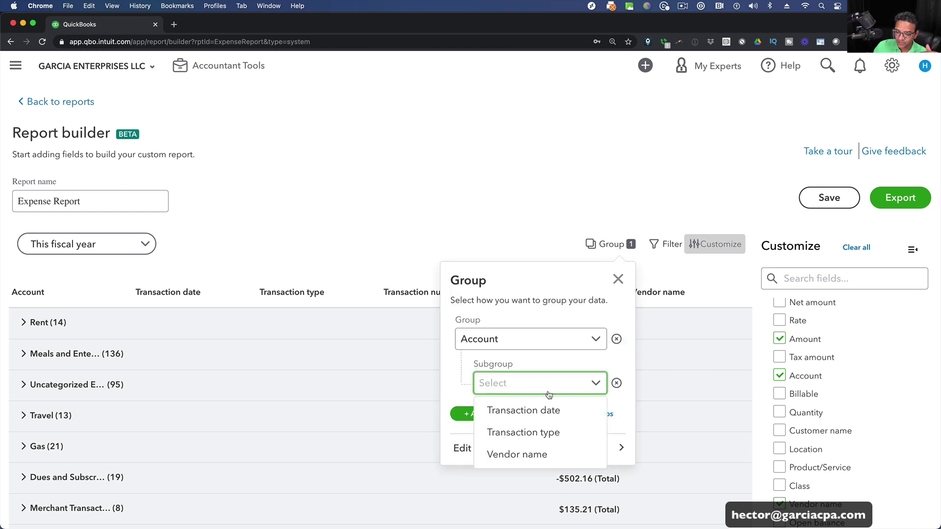
pyautogui.click(528, 454)
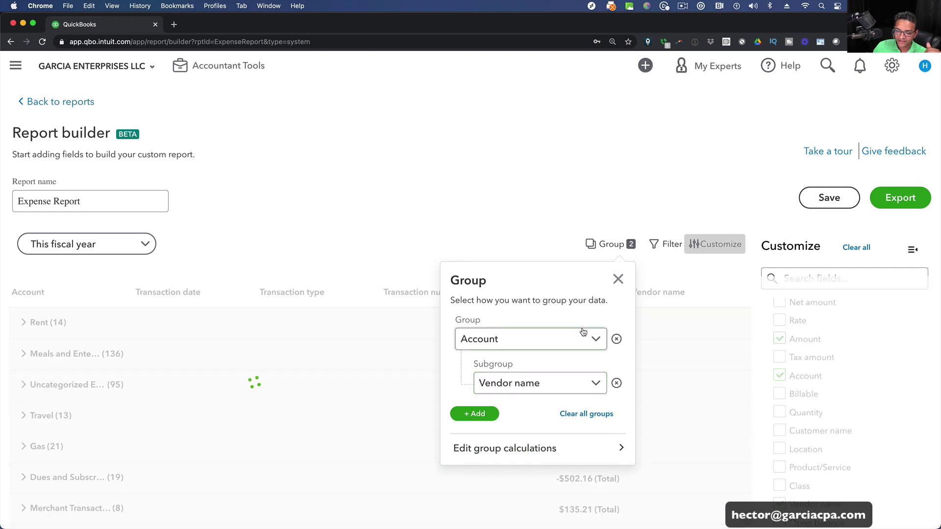
pyautogui.click(618, 280)
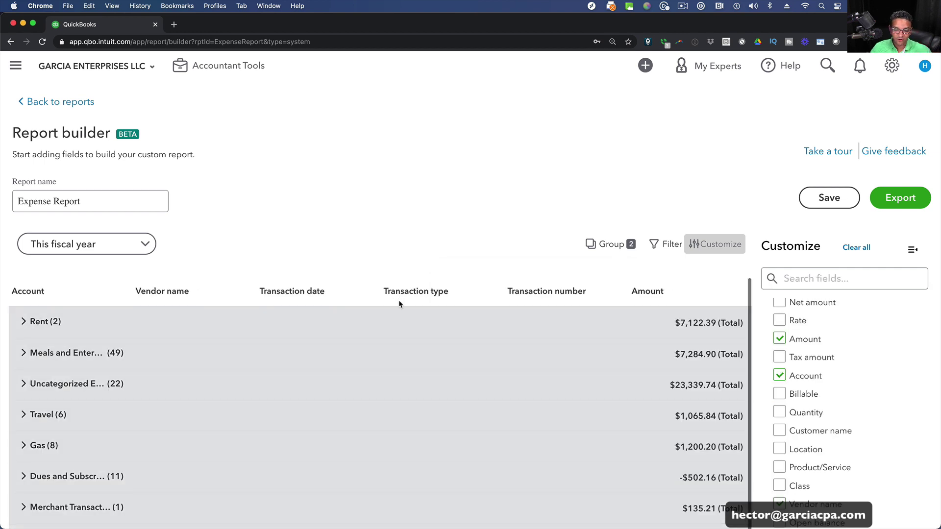
pyautogui.scroll(-1, 288, 431)
pyautogui.scroll(1, 289, 431)
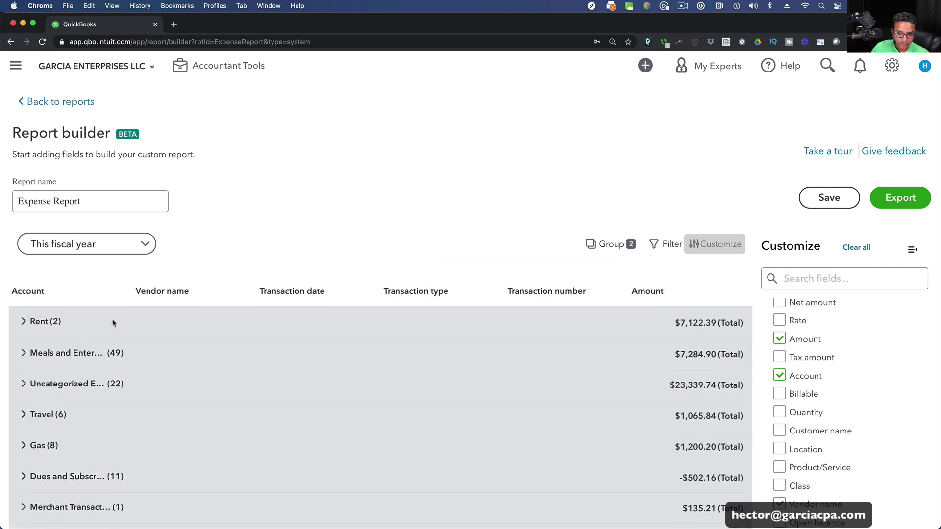
# Hide the field panel and review Meals and Entertainment's vendor subtotals, e.g. La Granja Weston $118.74.
pyautogui.click(912, 250)
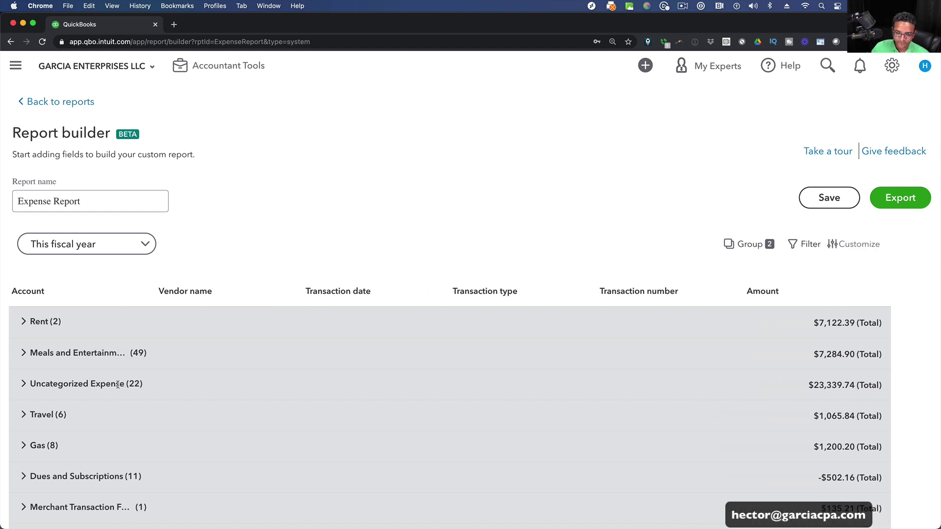
pyautogui.click(81, 352)
pyautogui.scroll(-5, 375, 387)
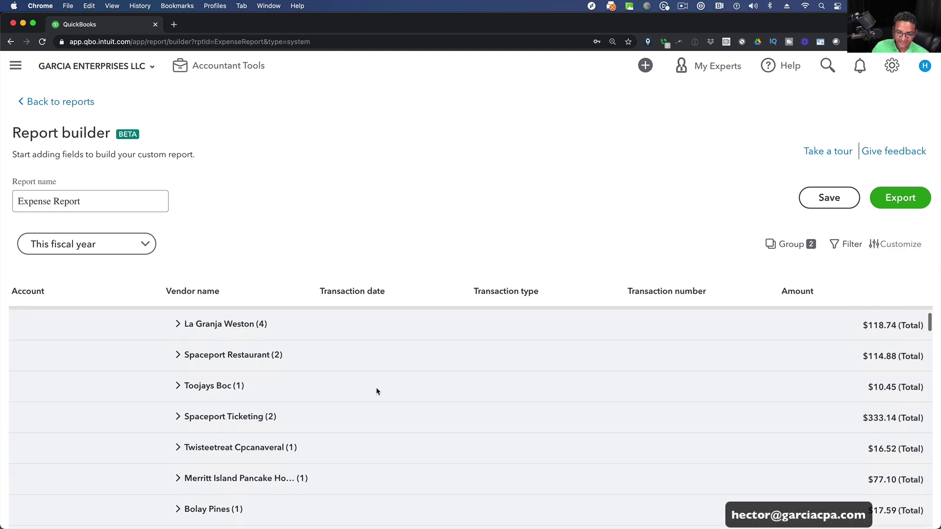
pyautogui.scroll(-5, 294, 402)
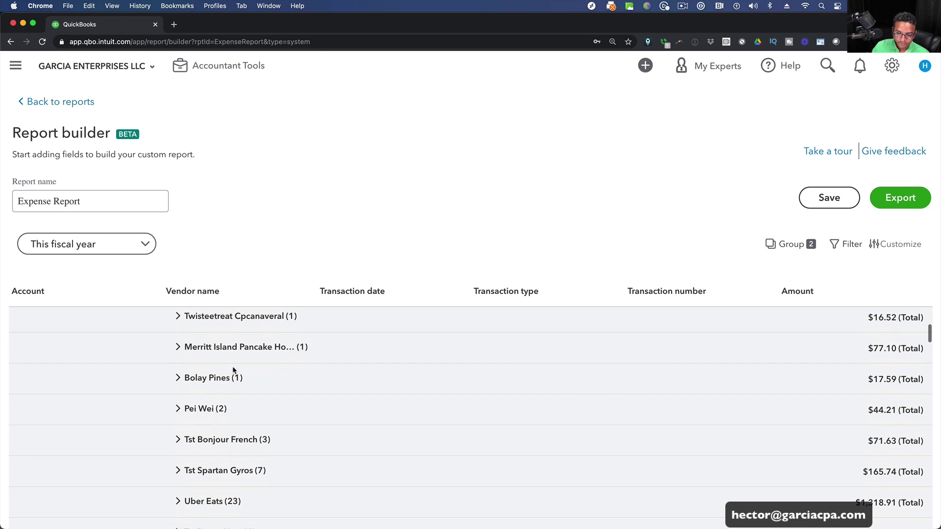
pyautogui.scroll(-1, 233, 459)
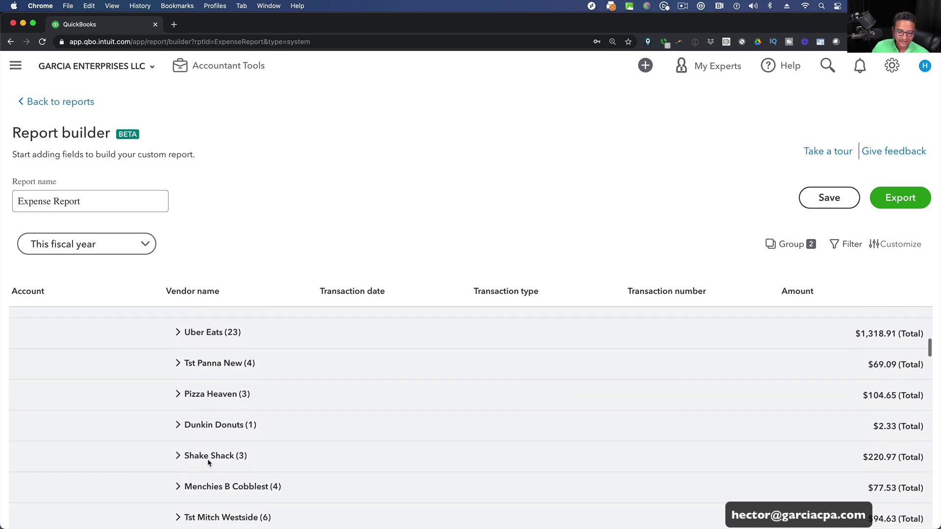
pyautogui.scroll(5, 230, 419)
pyautogui.scroll(3, 231, 420)
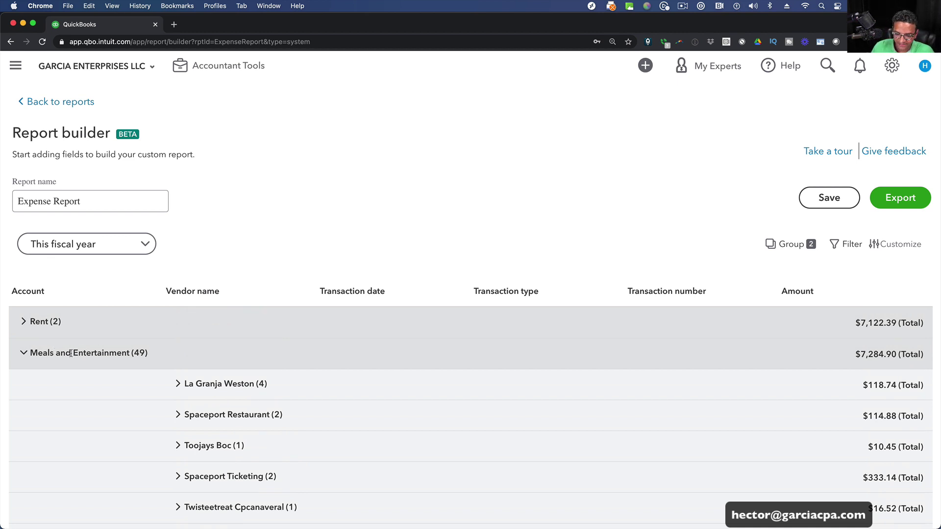
pyautogui.click(71, 354)
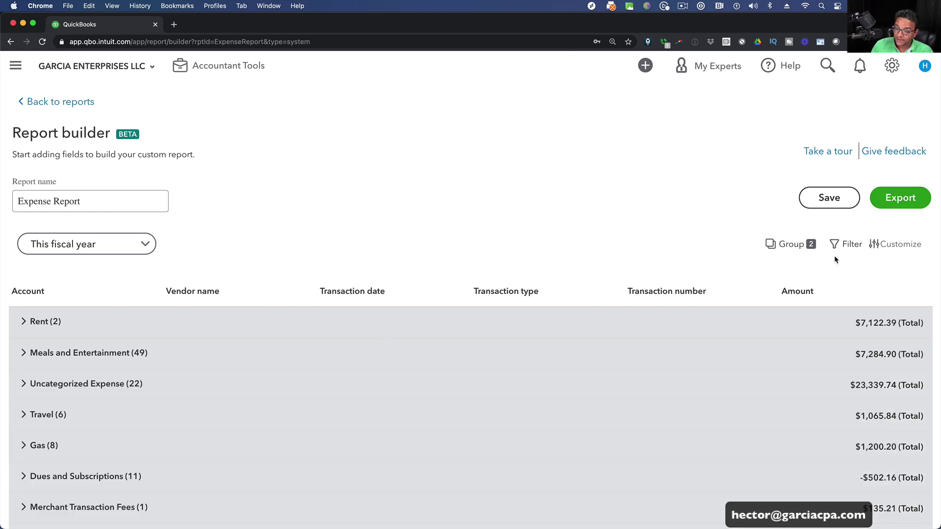
# Clear the Account and Vendor name grouping, then regroup by Vendor name with Account as subgroup.
pyautogui.click(801, 249)
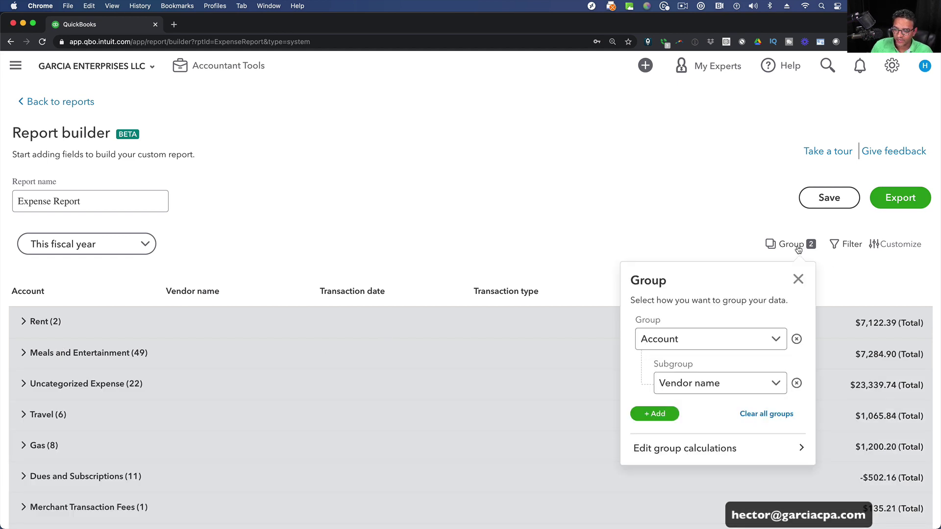
pyautogui.click(796, 383)
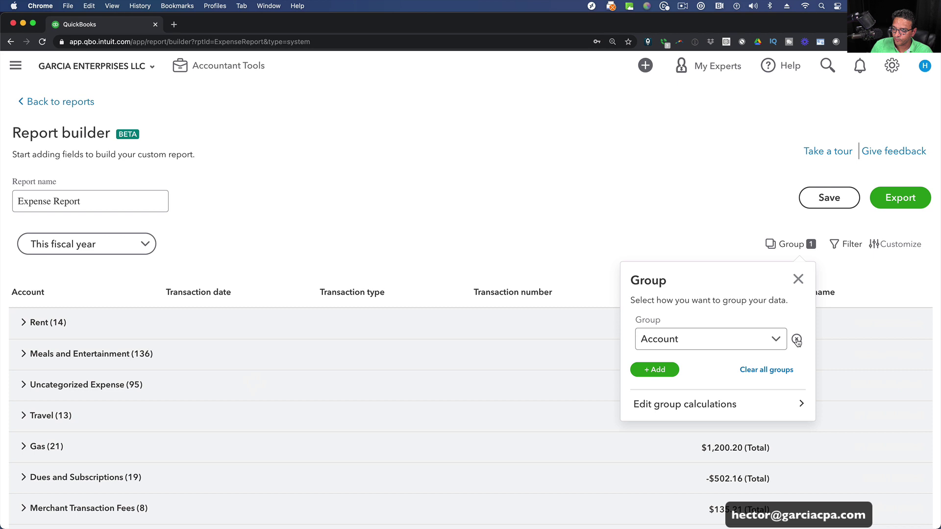
pyautogui.click(796, 338)
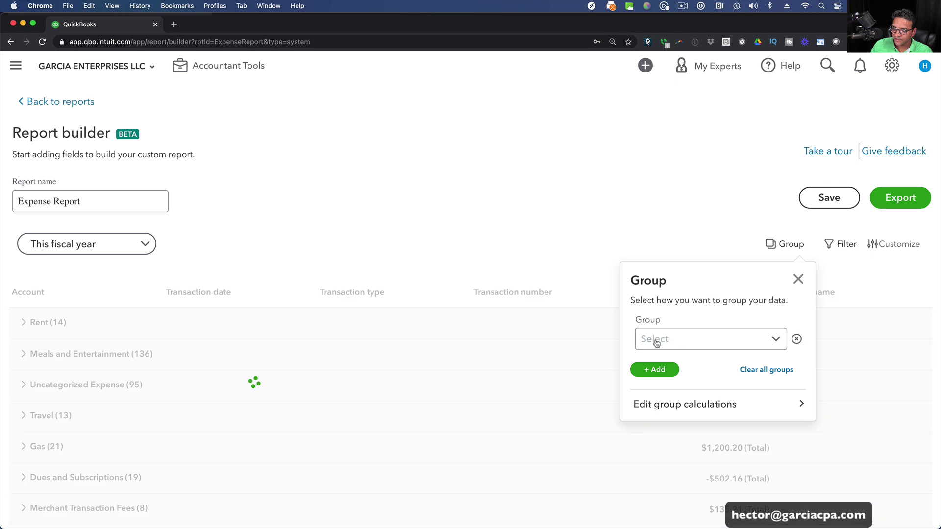
pyautogui.click(654, 339)
pyautogui.click(672, 412)
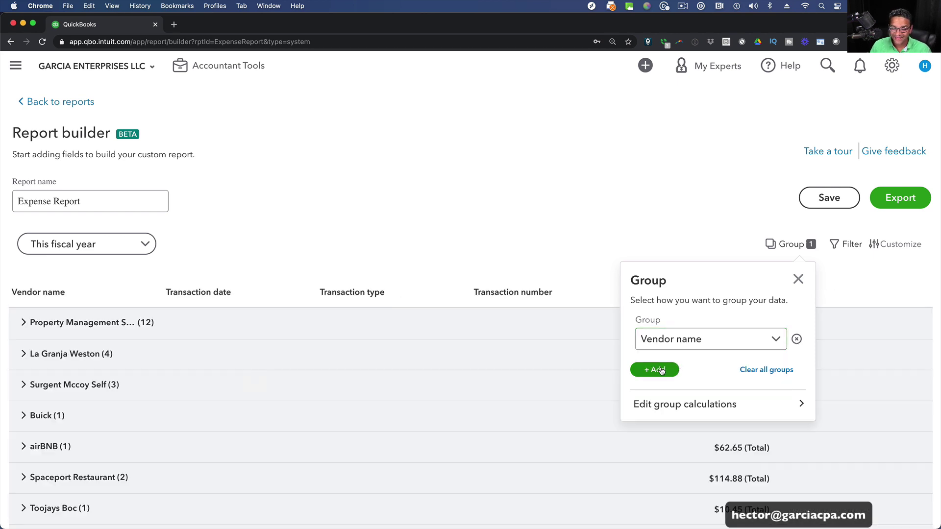
pyautogui.click(661, 371)
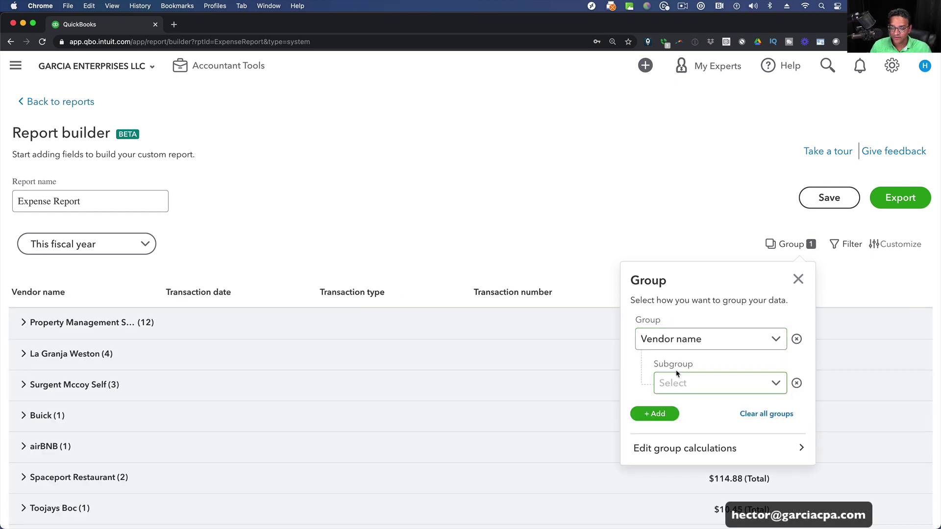
pyautogui.click(690, 377)
pyautogui.click(681, 453)
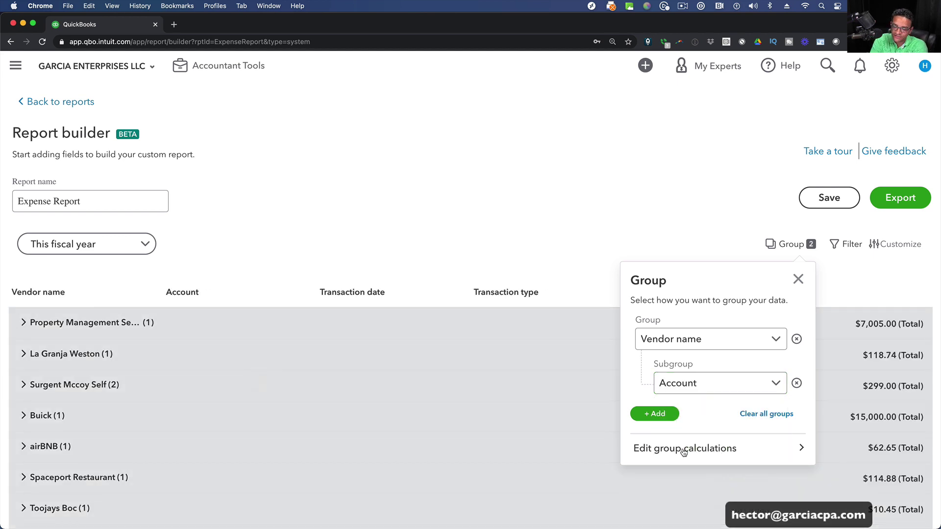
pyautogui.click(798, 279)
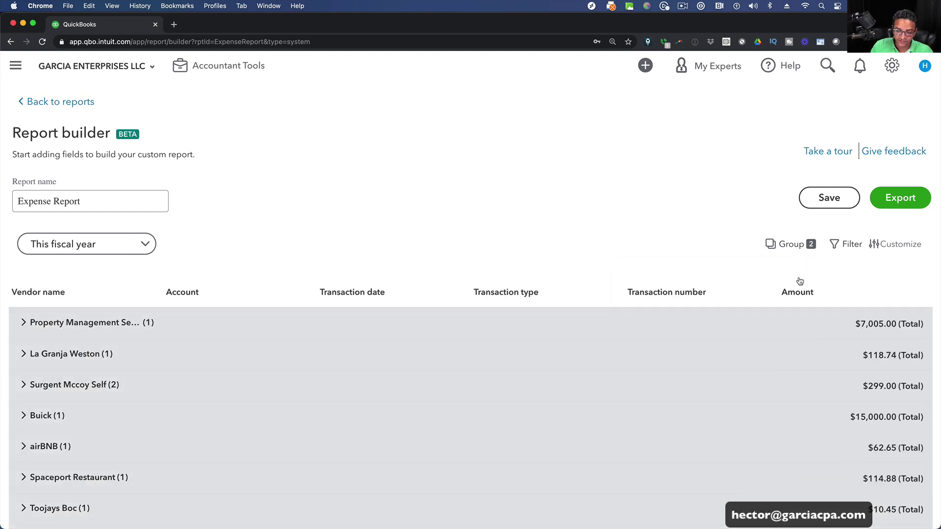
pyautogui.scroll(-10, 181, 424)
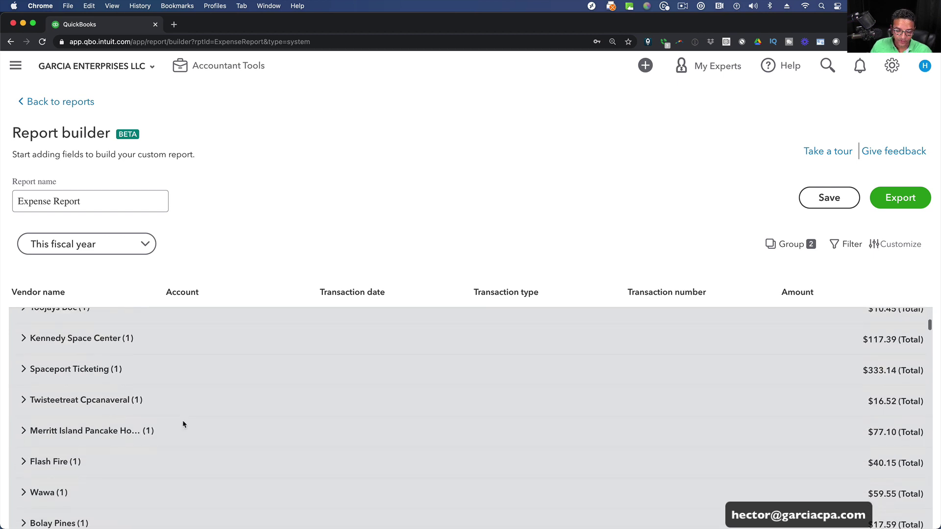
pyautogui.scroll(-10, 174, 426)
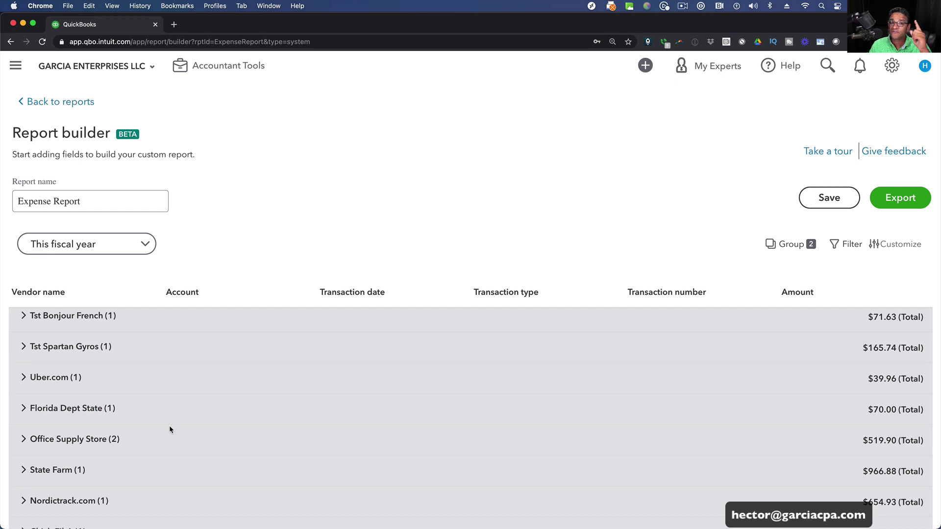
pyautogui.scroll(-2, 169, 426)
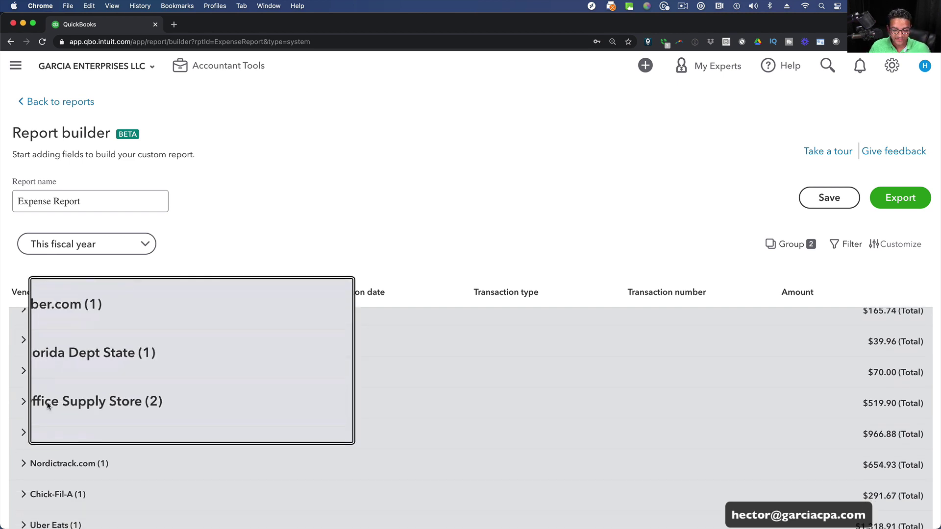
pyautogui.click(78, 402)
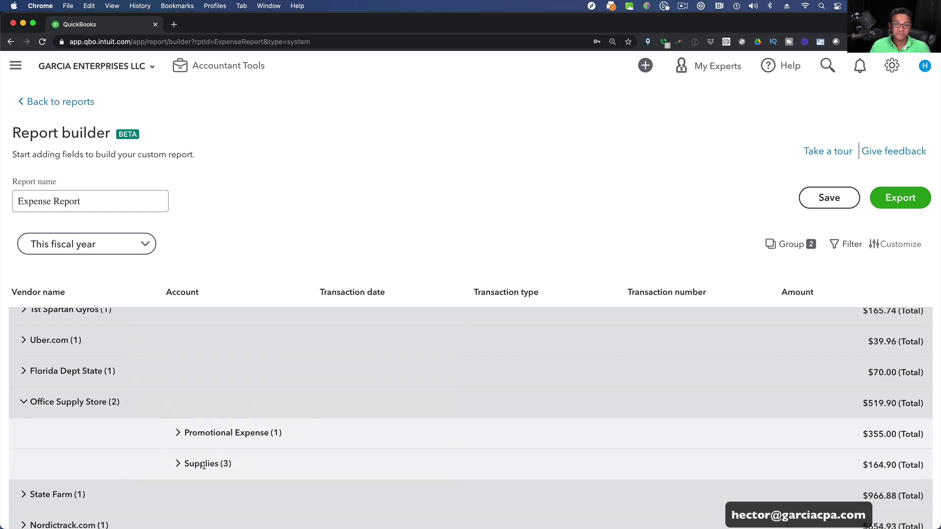
pyautogui.click(215, 434)
pyautogui.scroll(-1, 254, 439)
pyautogui.click(207, 480)
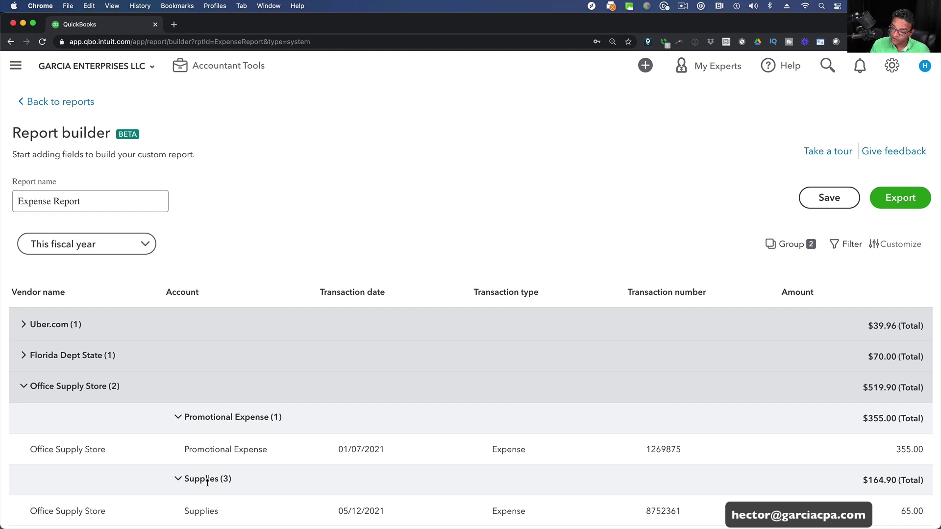
pyautogui.scroll(-3, 209, 482)
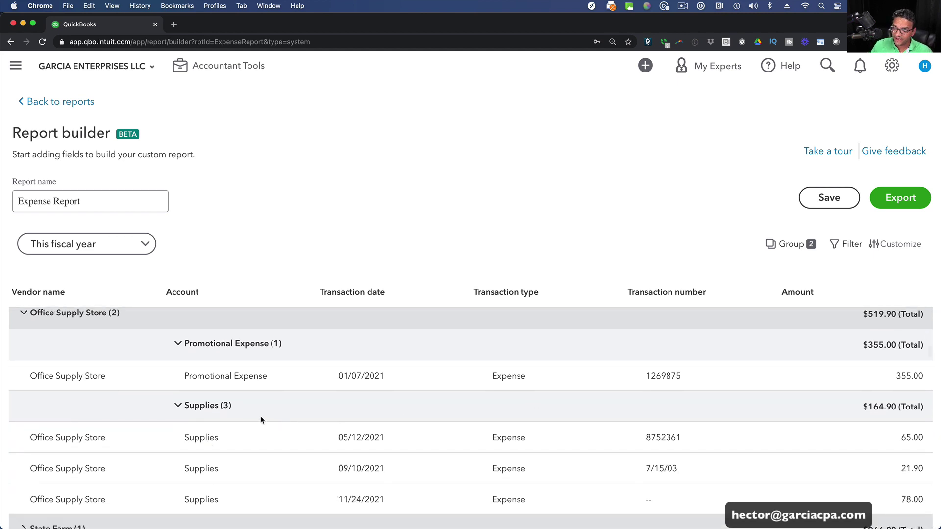
pyautogui.click(197, 406)
pyautogui.click(225, 349)
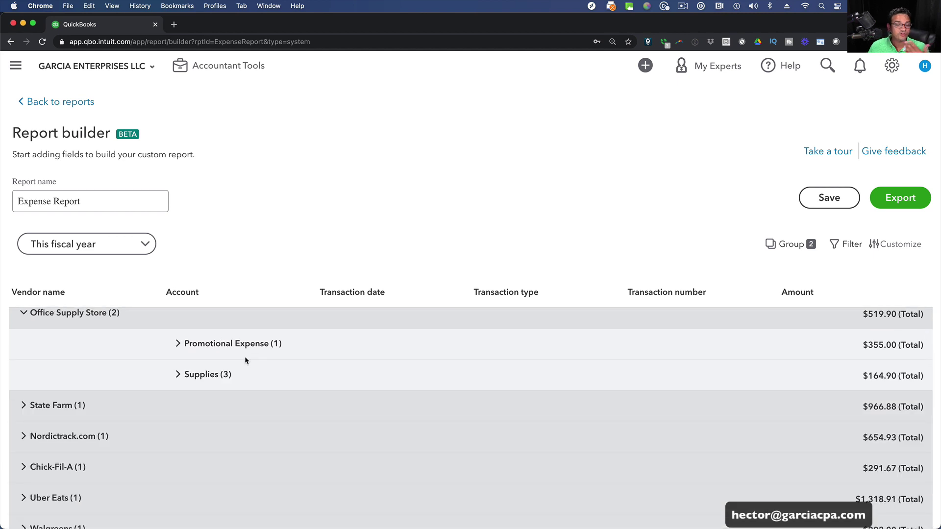
pyautogui.scroll(-6, 262, 381)
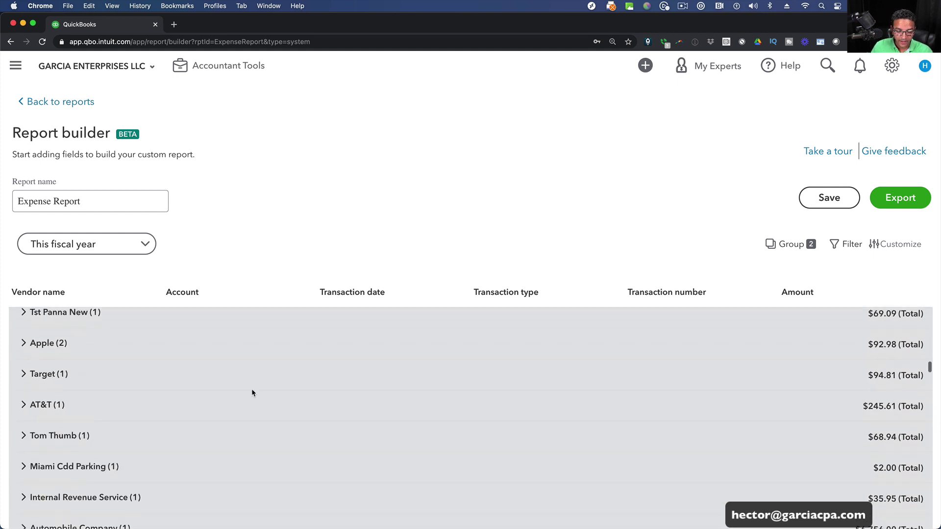
pyautogui.scroll(1, 252, 392)
pyautogui.scroll(1, 251, 392)
pyautogui.click(290, 402)
pyautogui.scroll(-2, 290, 400)
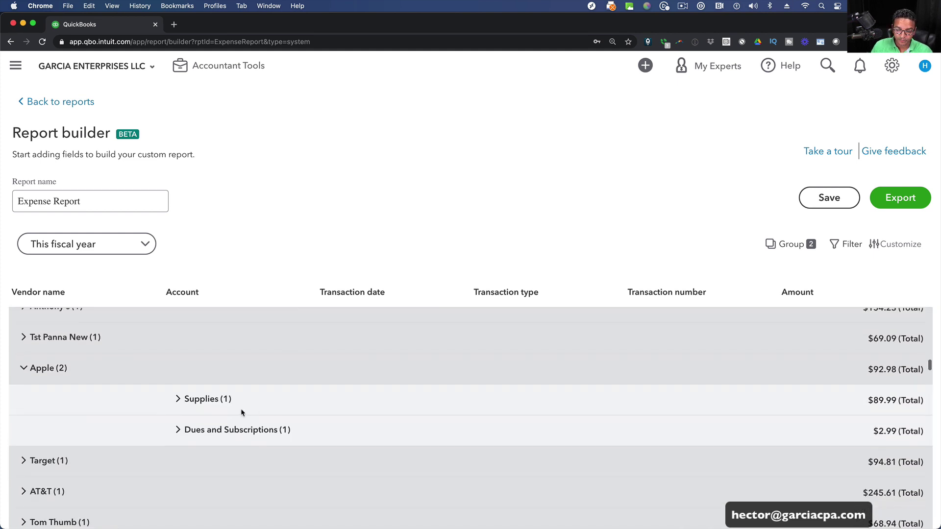
pyautogui.click(192, 398)
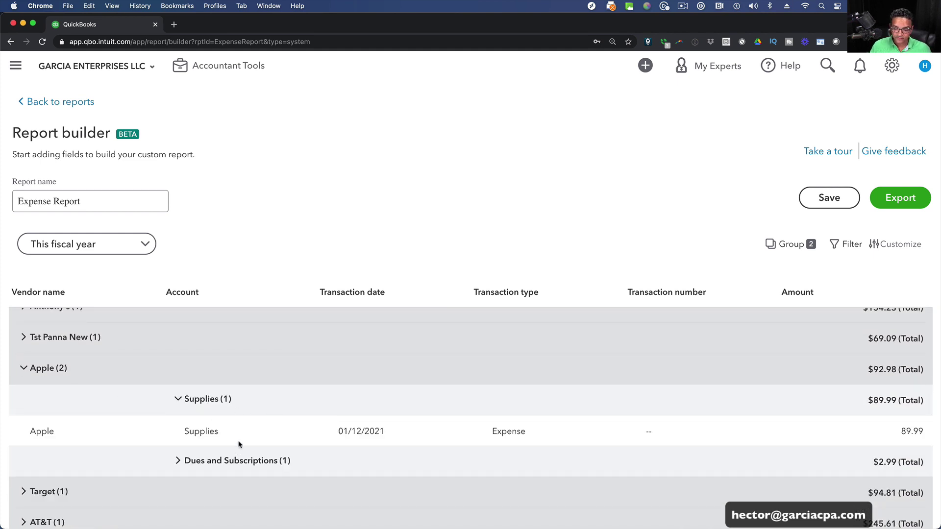
pyautogui.scroll(-1, 229, 452)
pyautogui.click(270, 444)
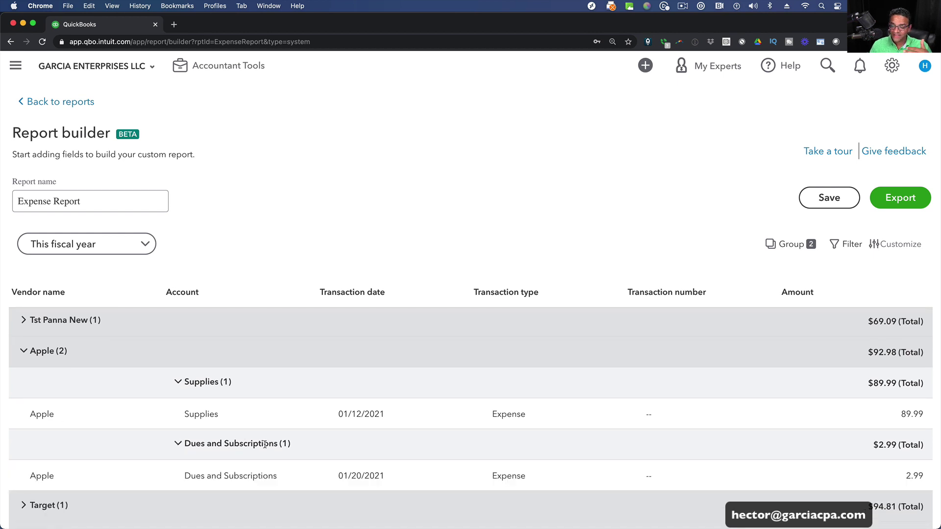
pyautogui.click(264, 444)
pyautogui.click(212, 382)
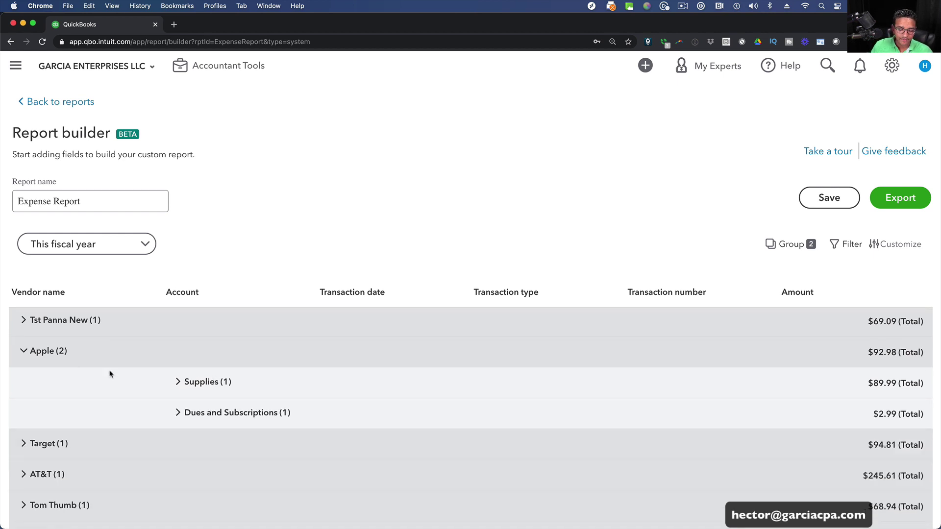
pyautogui.click(25, 352)
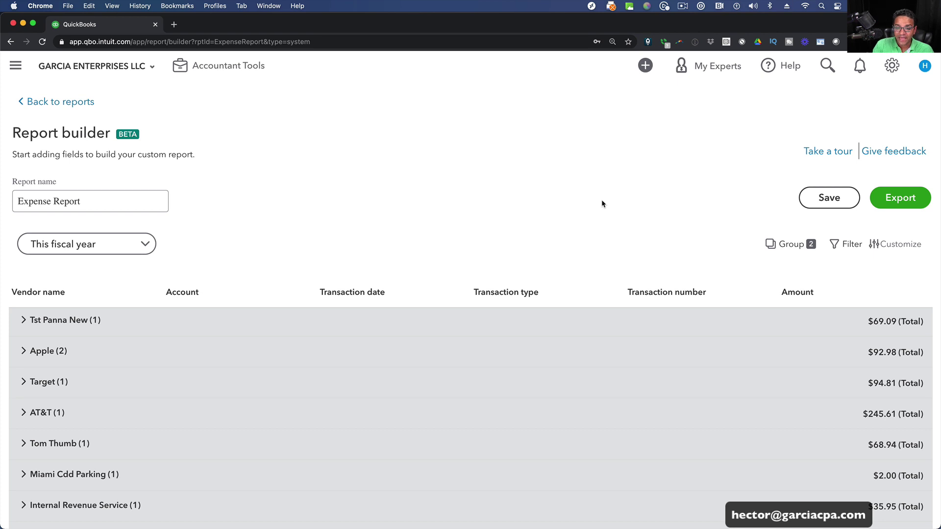
# Try exporting the report, dismiss the Coming soon notice, and open the main navigation menu.
pyautogui.click(899, 198)
pyautogui.moveTo(389, 280); pyautogui.dragTo(550, 297)
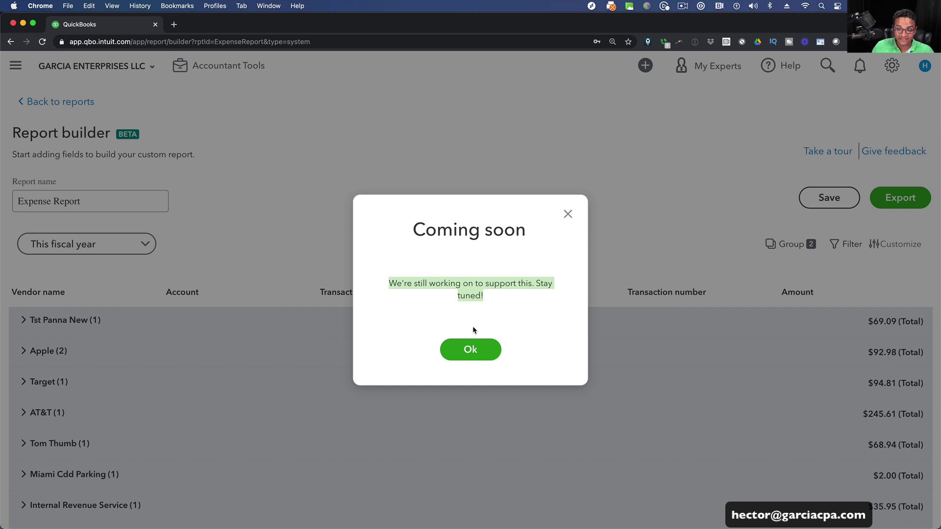
pyautogui.click(471, 354)
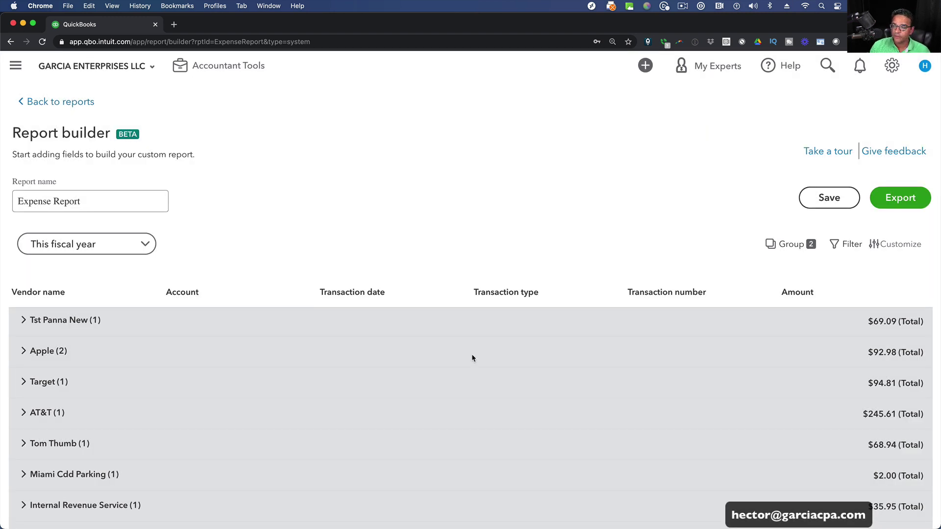
pyautogui.click(15, 65)
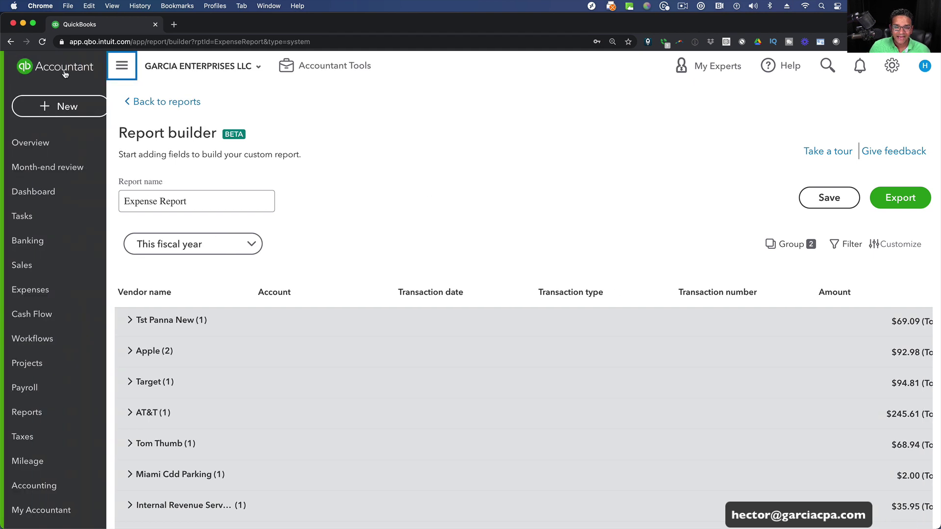
# Go back to Reports and scroll to the Custom report builder listing Invoice Report and Expense Report.
pyautogui.click(26, 414)
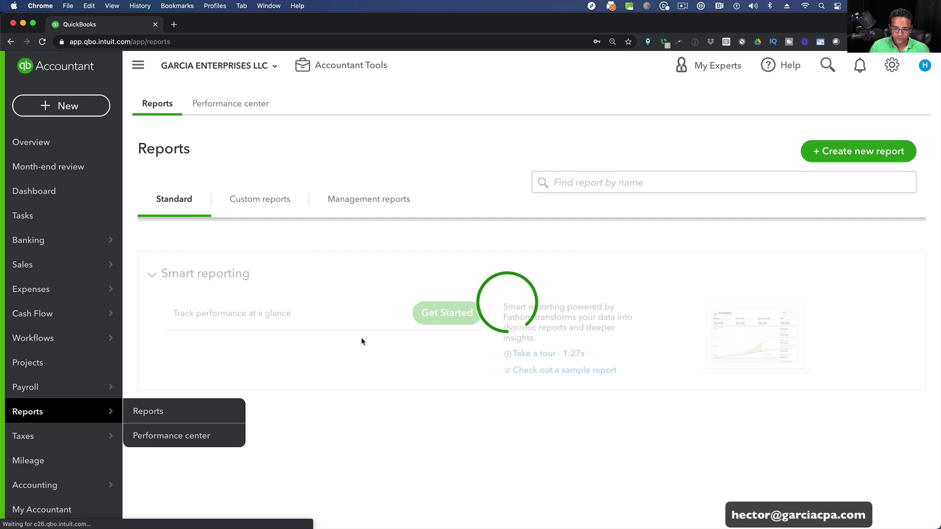
pyautogui.scroll(-3, 392, 426)
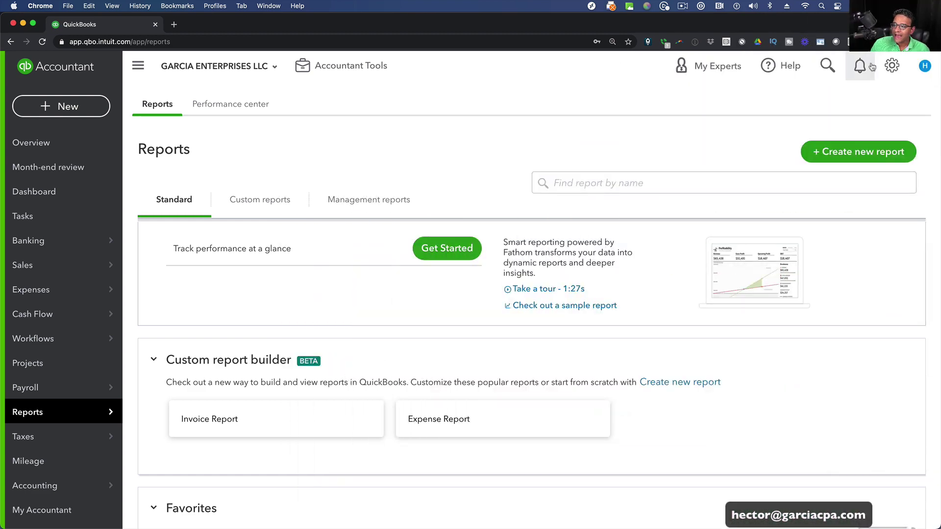
# View the Billing & Subscription settings showing the QuickBooks Advanced trial: 8 days left, $75/mo.
pyautogui.click(893, 68)
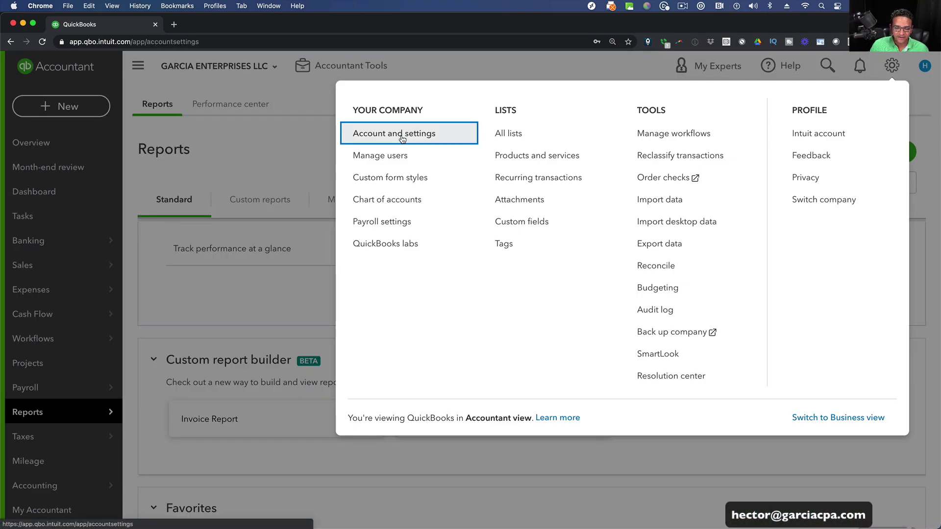
pyautogui.click(402, 134)
pyautogui.click(52, 128)
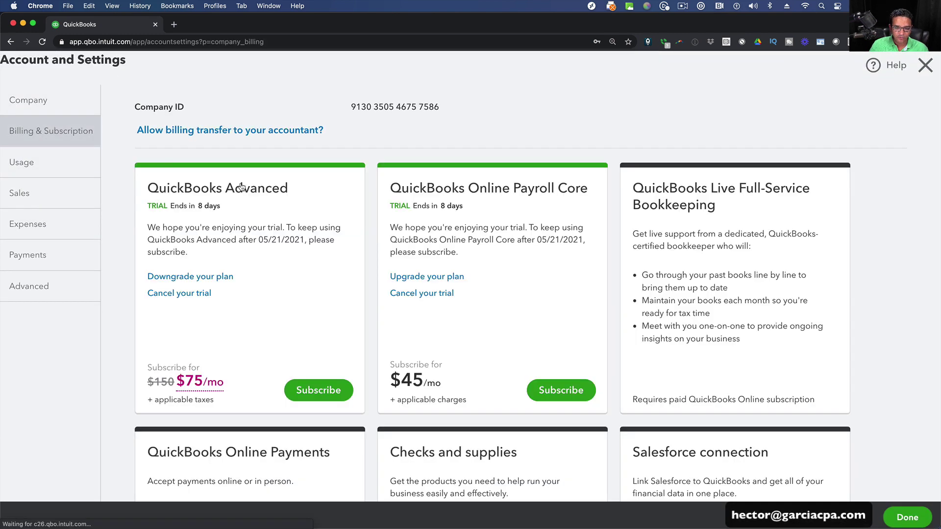
pyautogui.moveTo(154, 188); pyautogui.dragTo(290, 192)
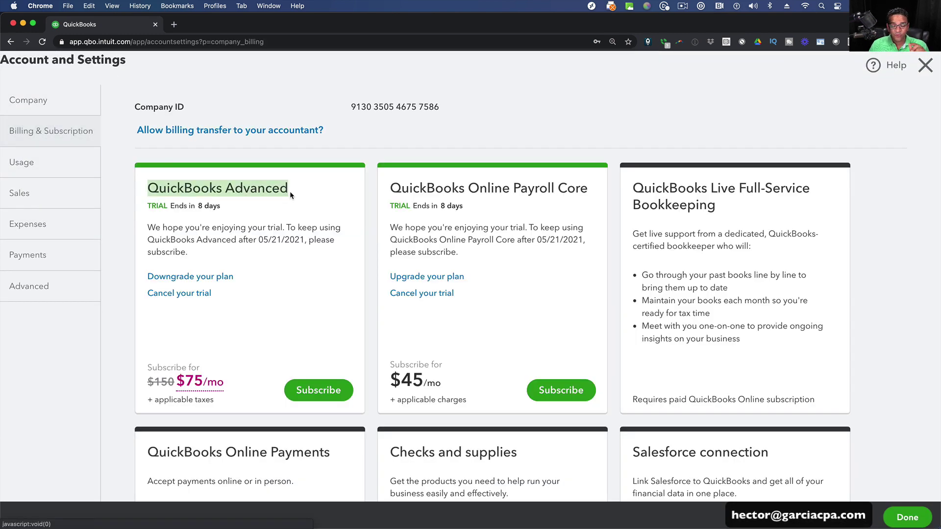
pyautogui.click(291, 201)
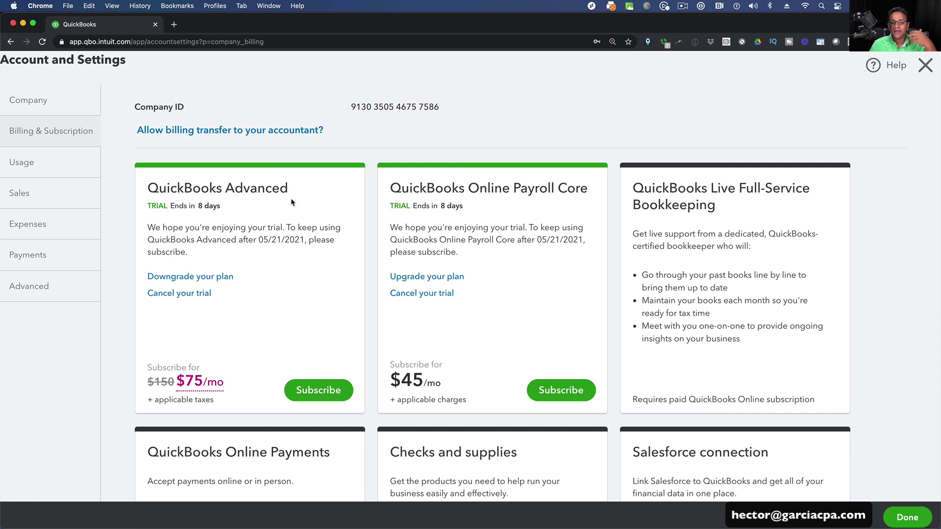